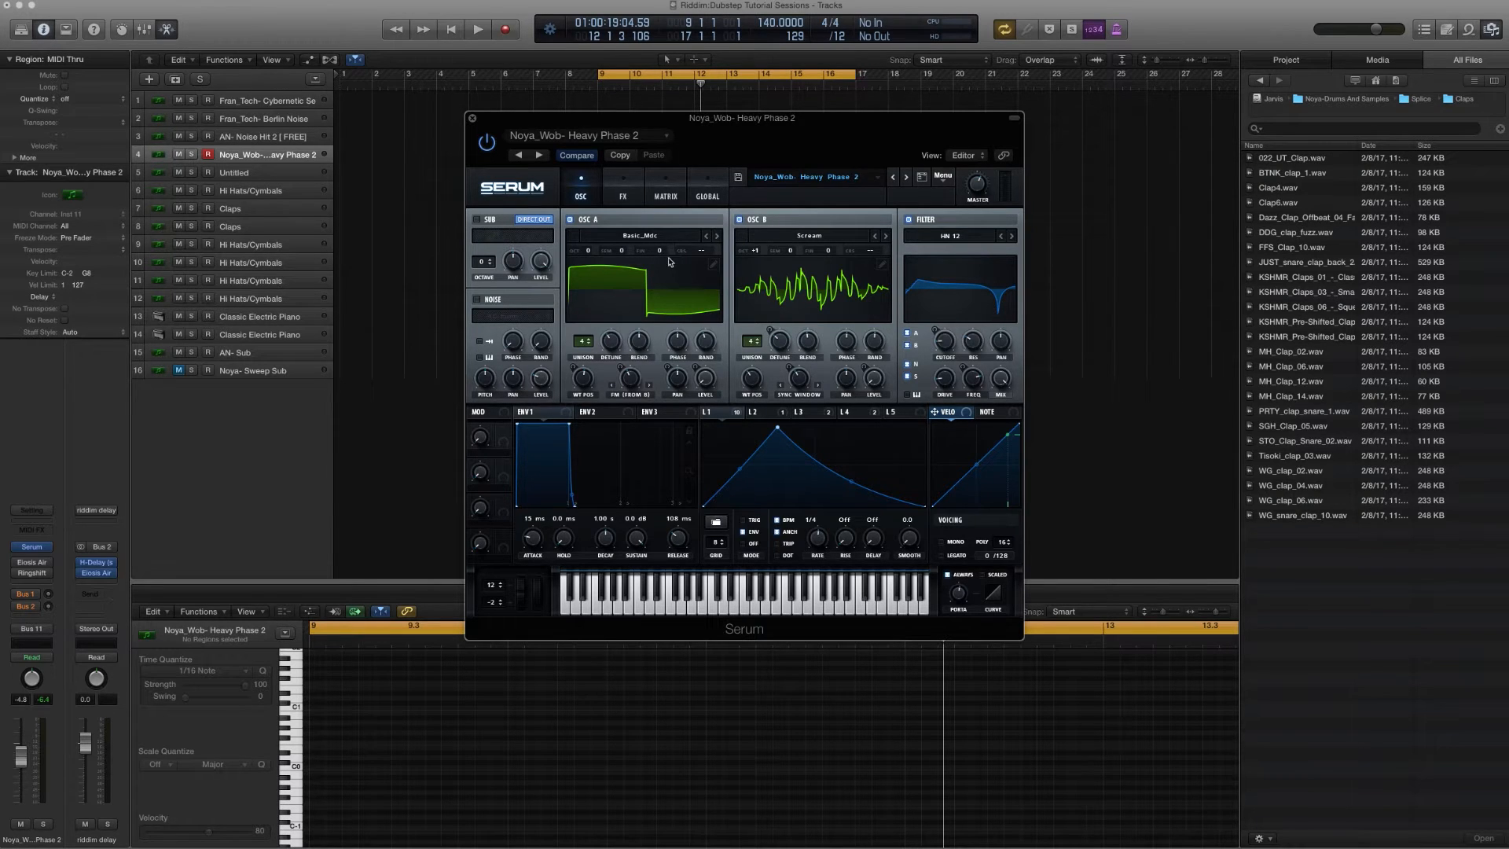
Step: Turn off oscillator B, the filter and the active hyper/dimension and compressor effects, leaving only oscillator A on the oscillator page
click(740, 219)
click(910, 219)
click(622, 196)
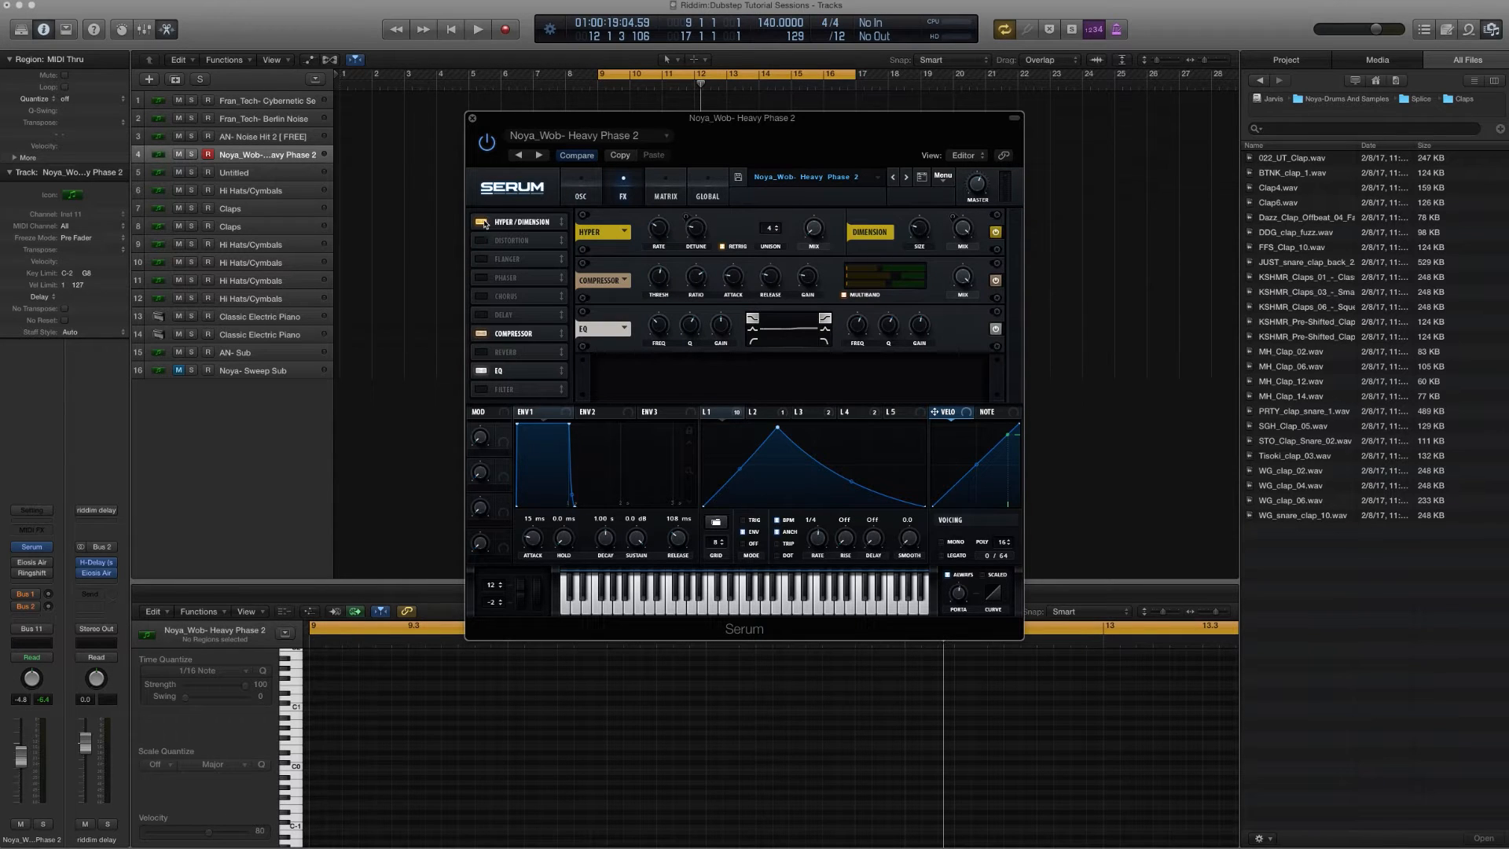
click(995, 233)
click(995, 281)
click(581, 190)
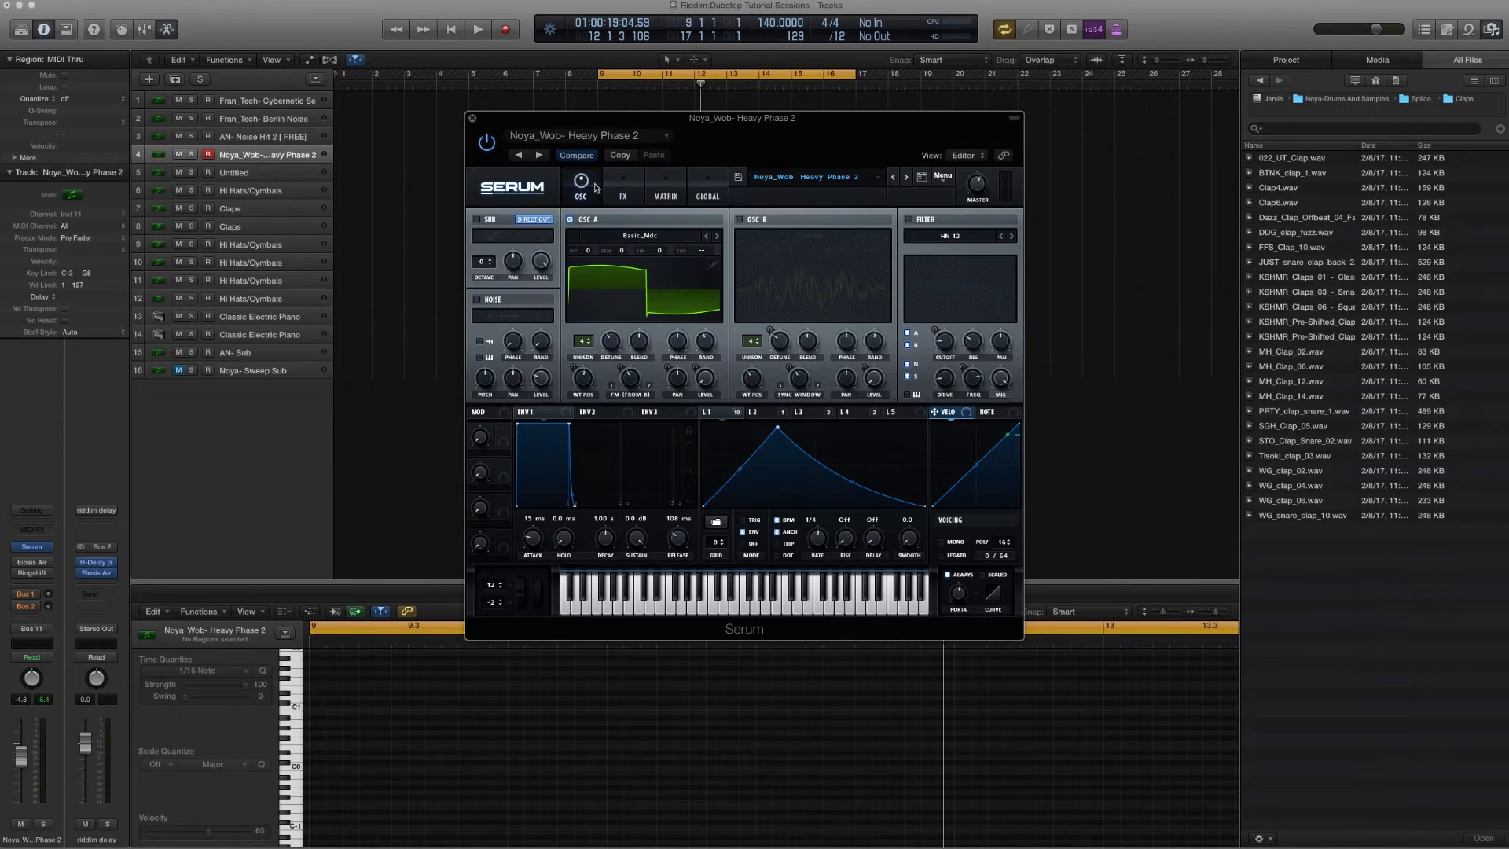
Step: Solo the Noya_Wob- Heavy Phase 2 track during playback and stop after hearing oscillator A alone
key(space)
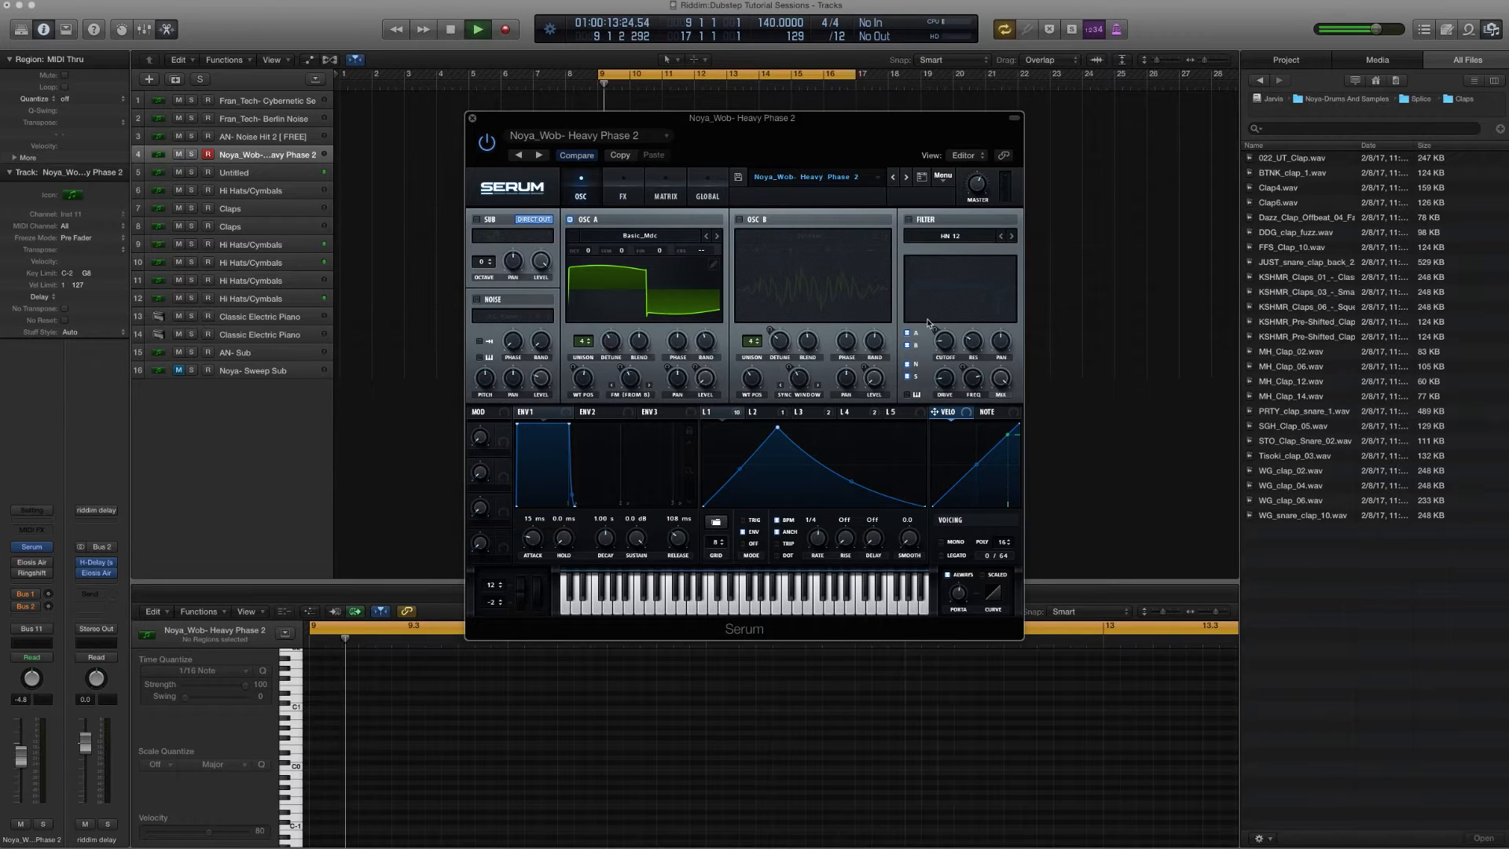
click(43, 823)
key(space)
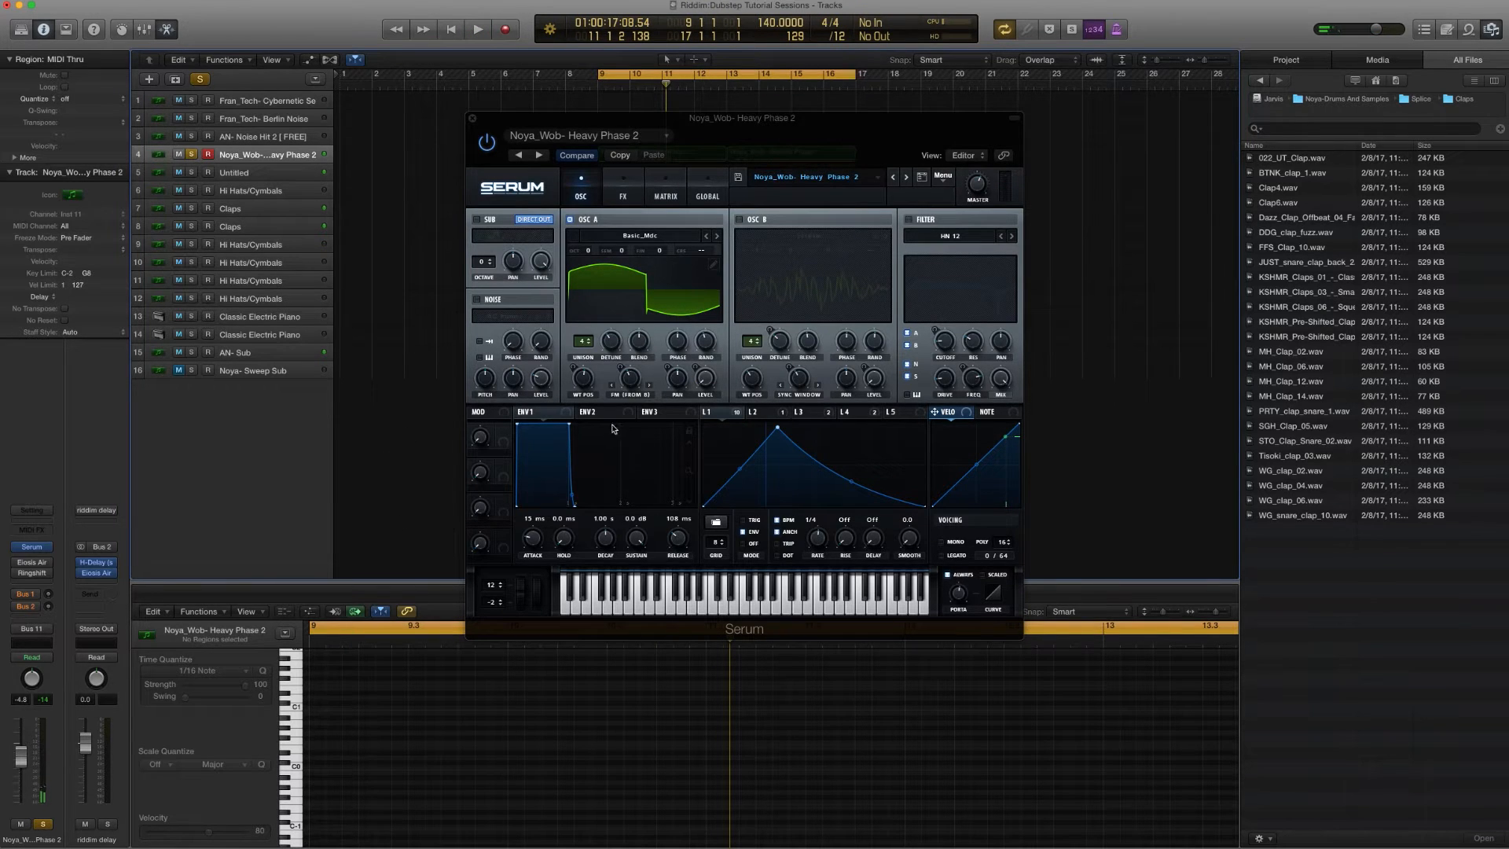
Step: Check which wavetable oscillator A uses in the Analog category, leaving the selection as it is
click(638, 237)
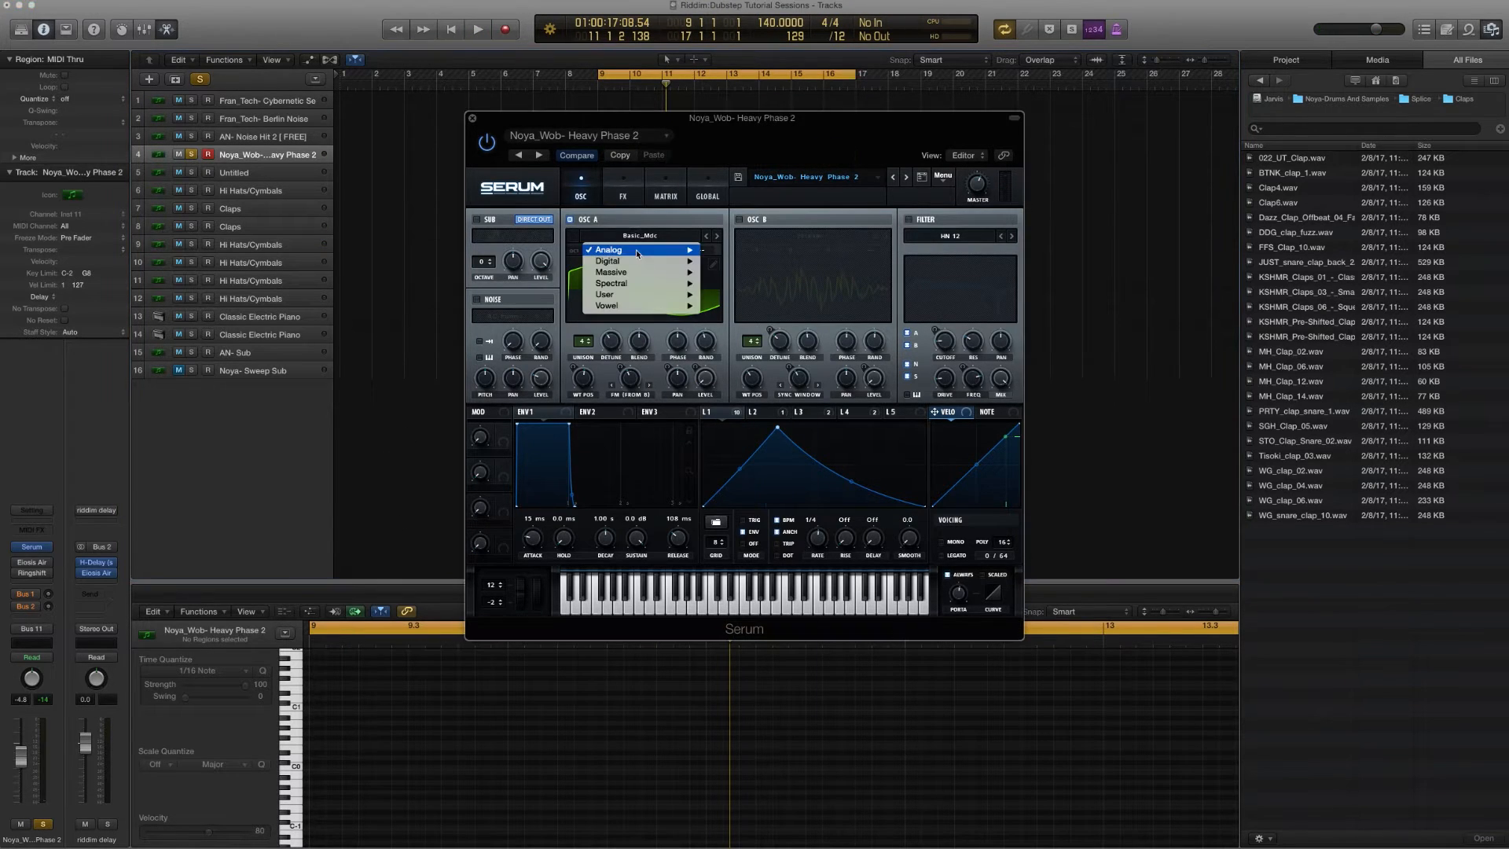
mouse_move(637, 252)
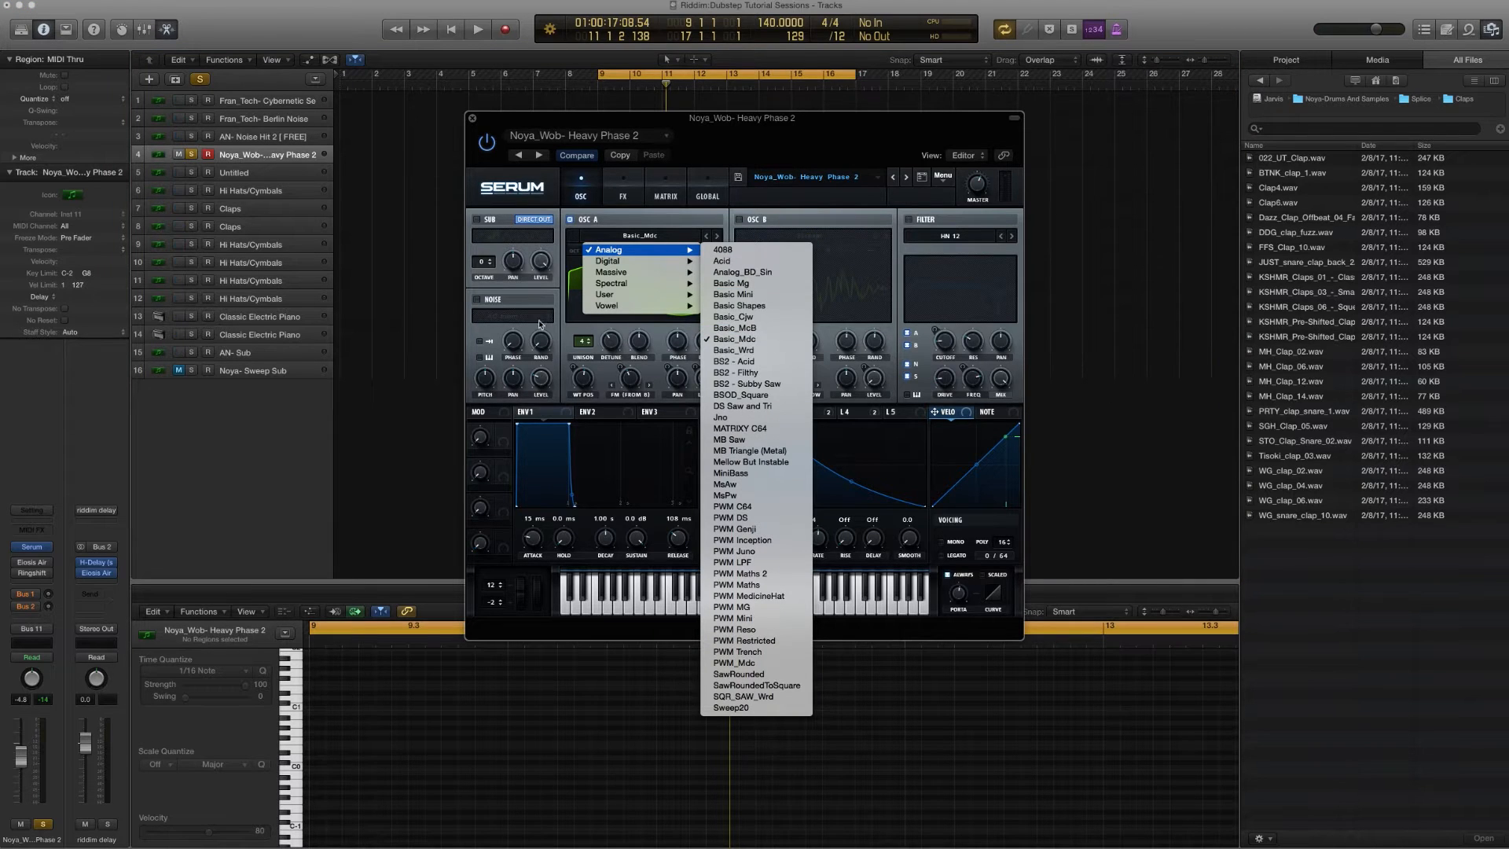
click(568, 333)
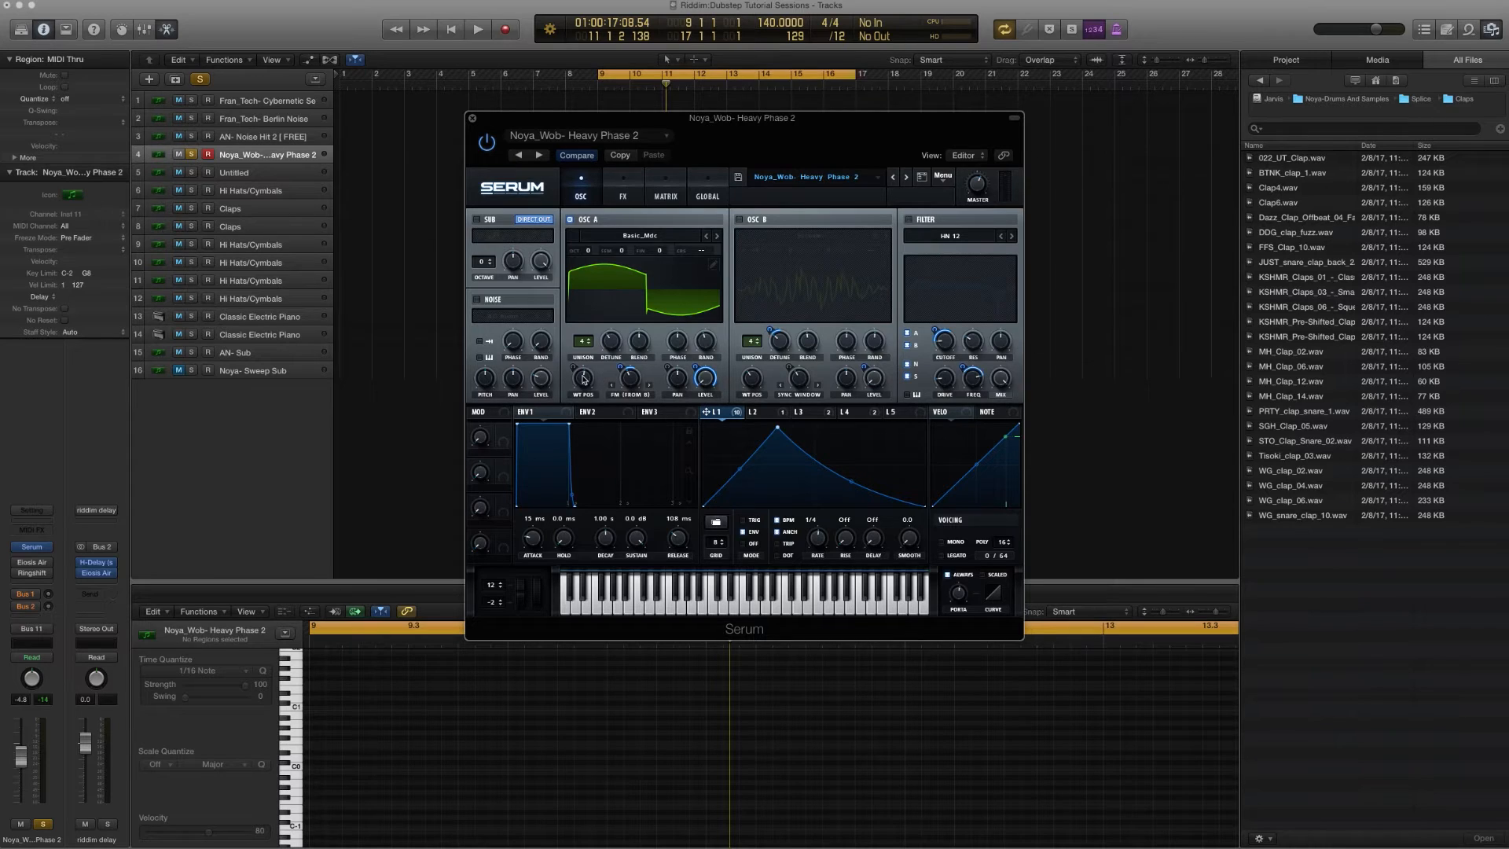
Step: Inspect oscillator A's wavetable position, unison detune, blend, phase and random phase values
mouse_move(586, 382)
drag(608, 341, 607, 346)
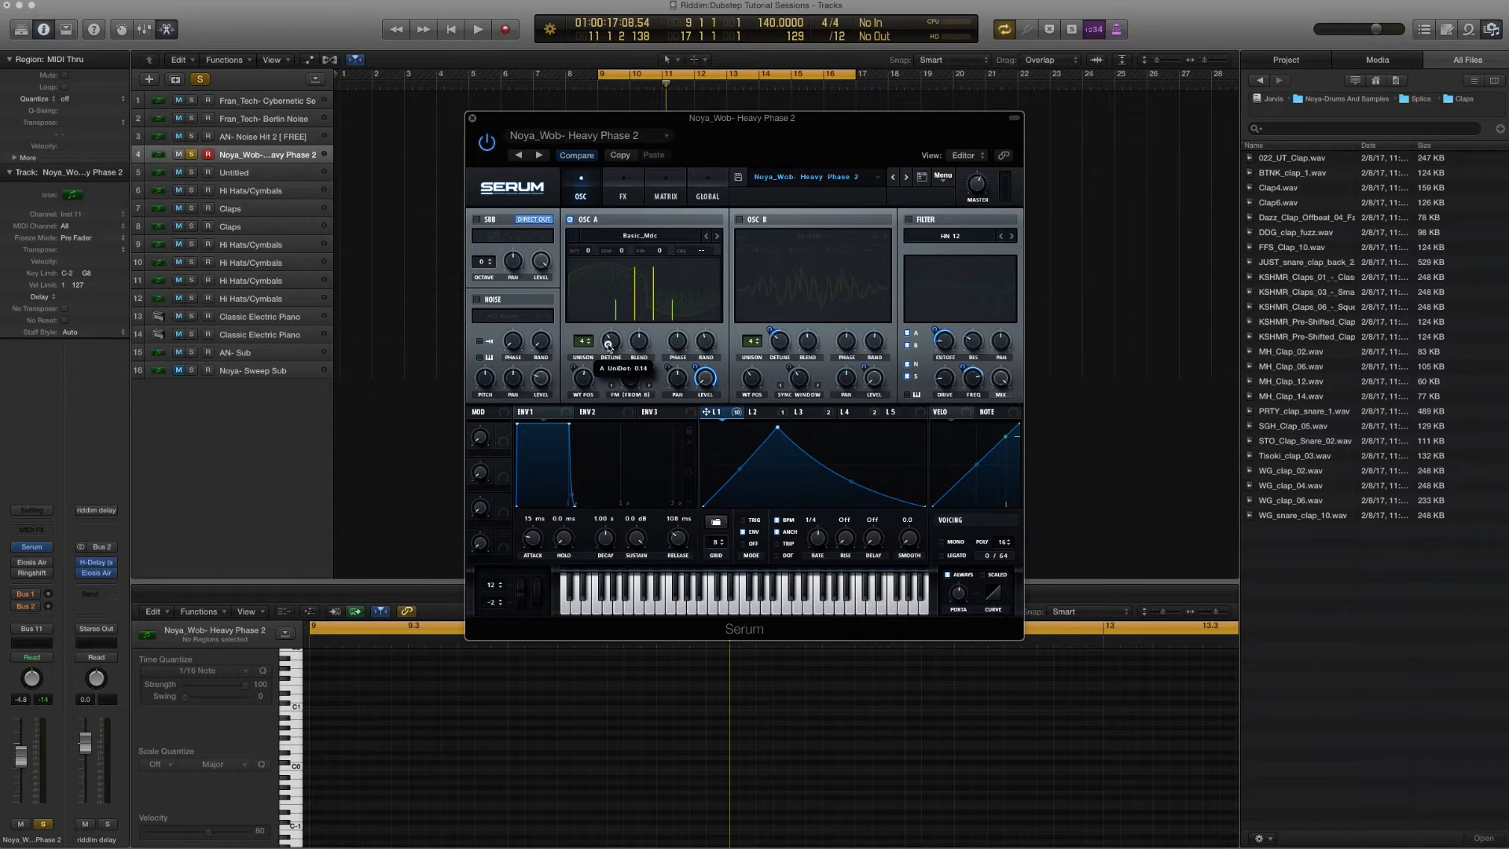
click(642, 345)
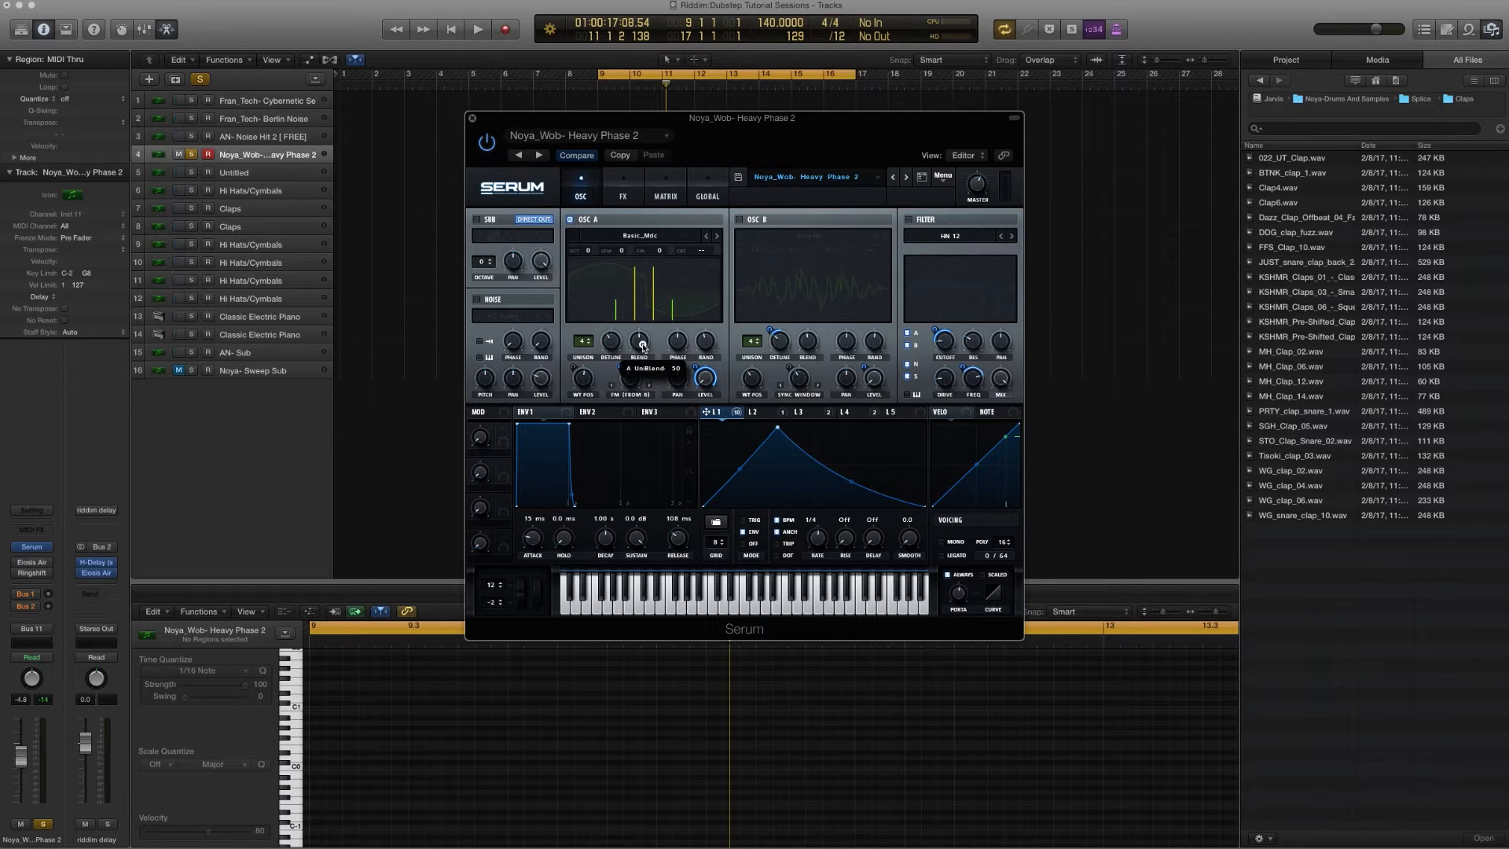
click(680, 343)
click(709, 348)
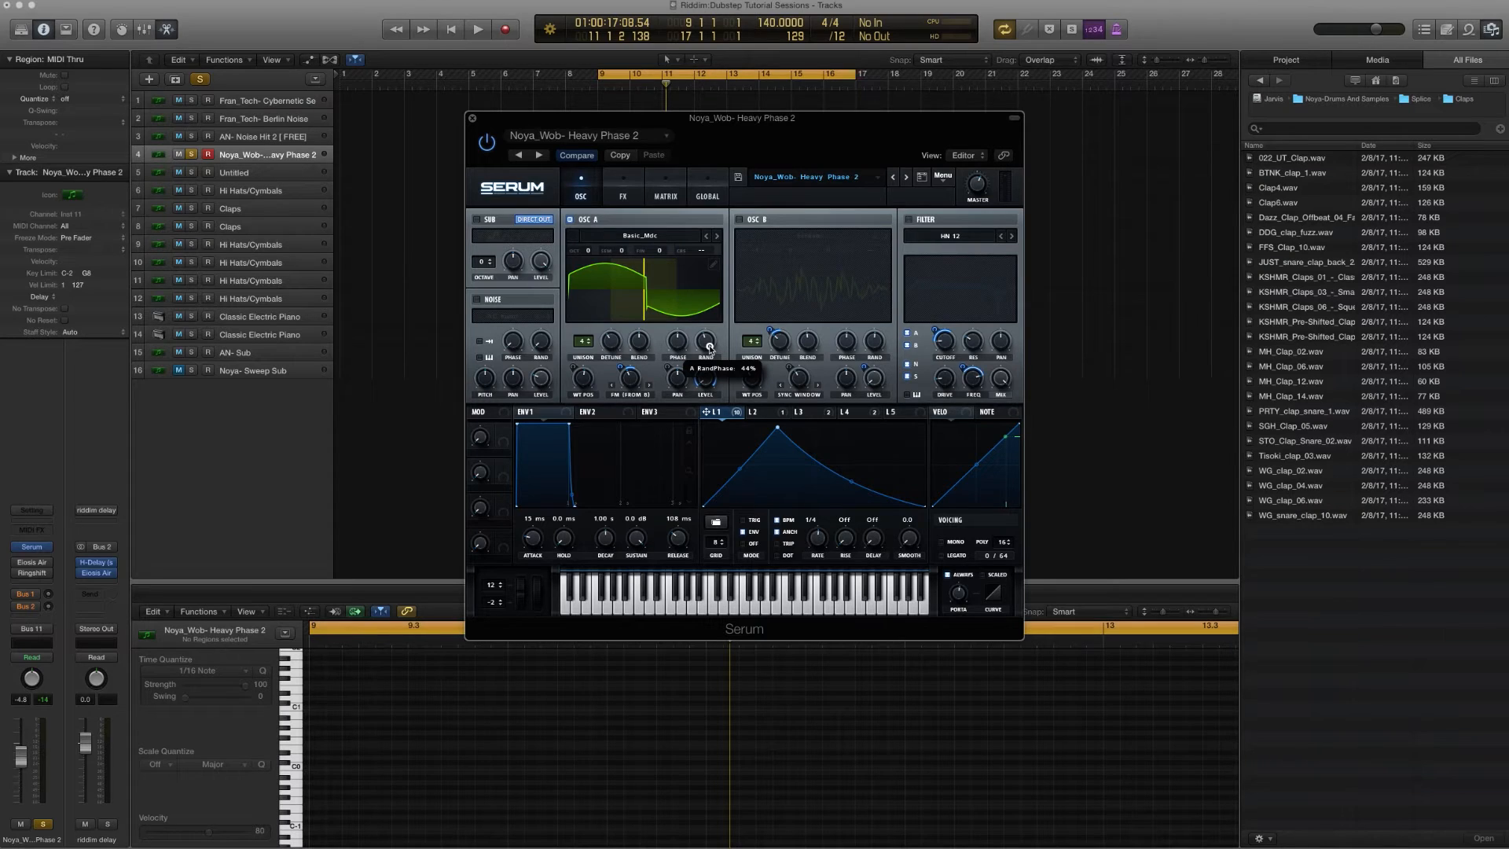
Step: Review oscillator A's warp amount, its list of warp modes and the LFO 1 modulation assigned to it
click(632, 381)
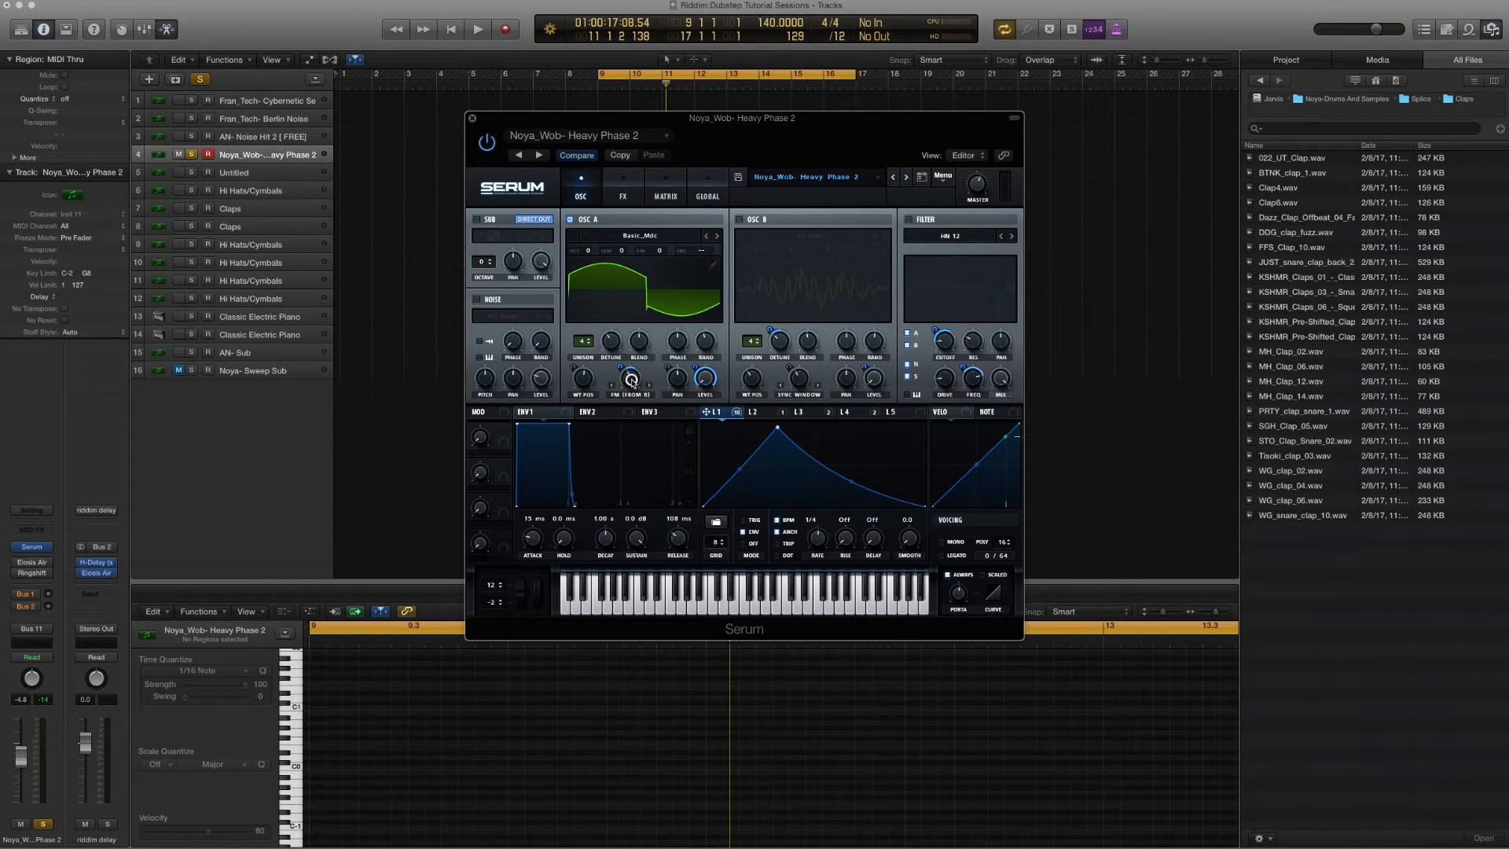
click(629, 394)
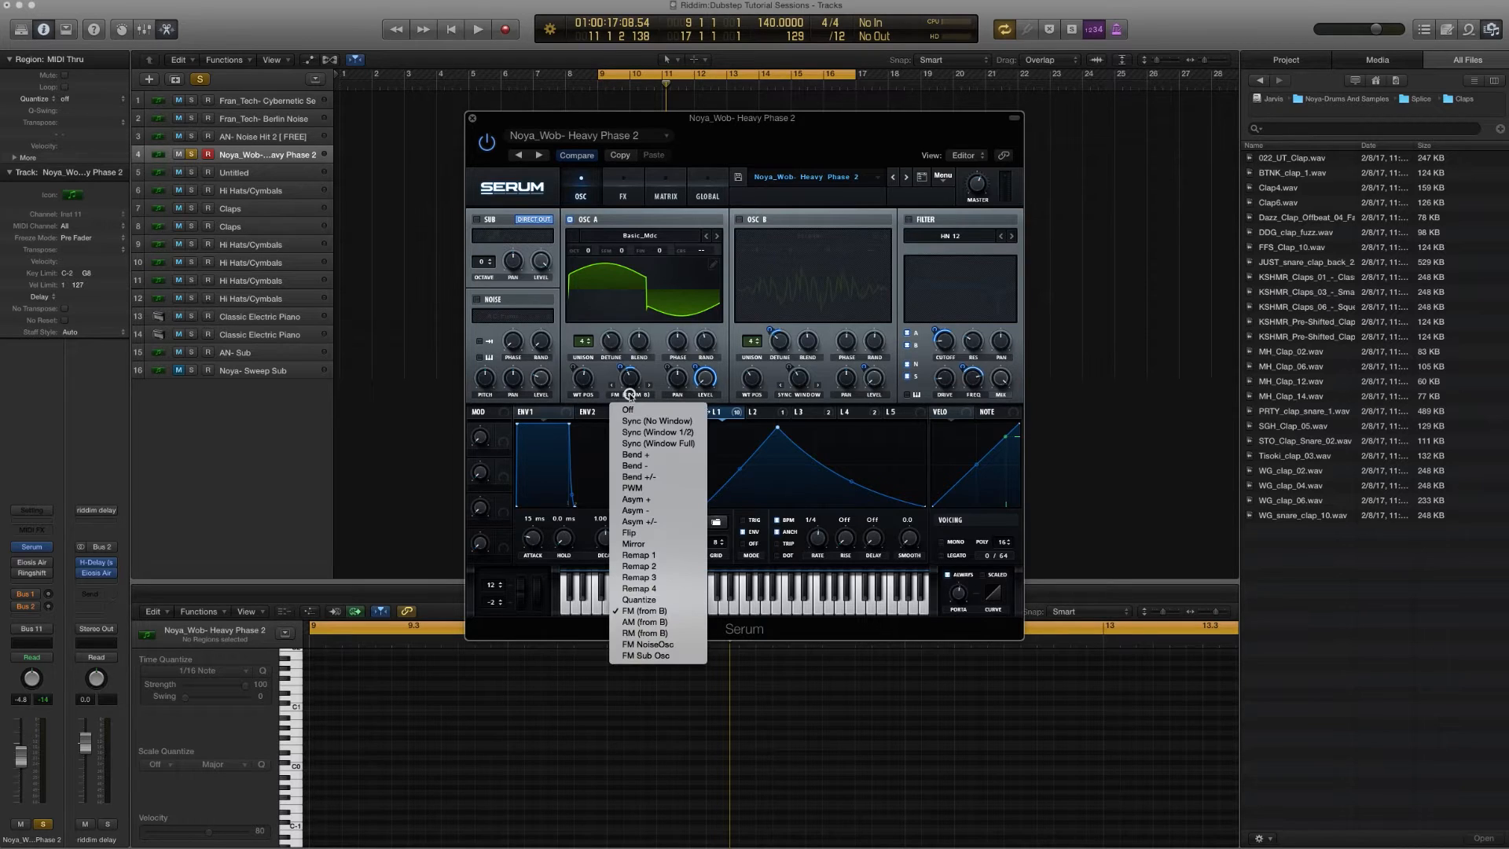
click(653, 372)
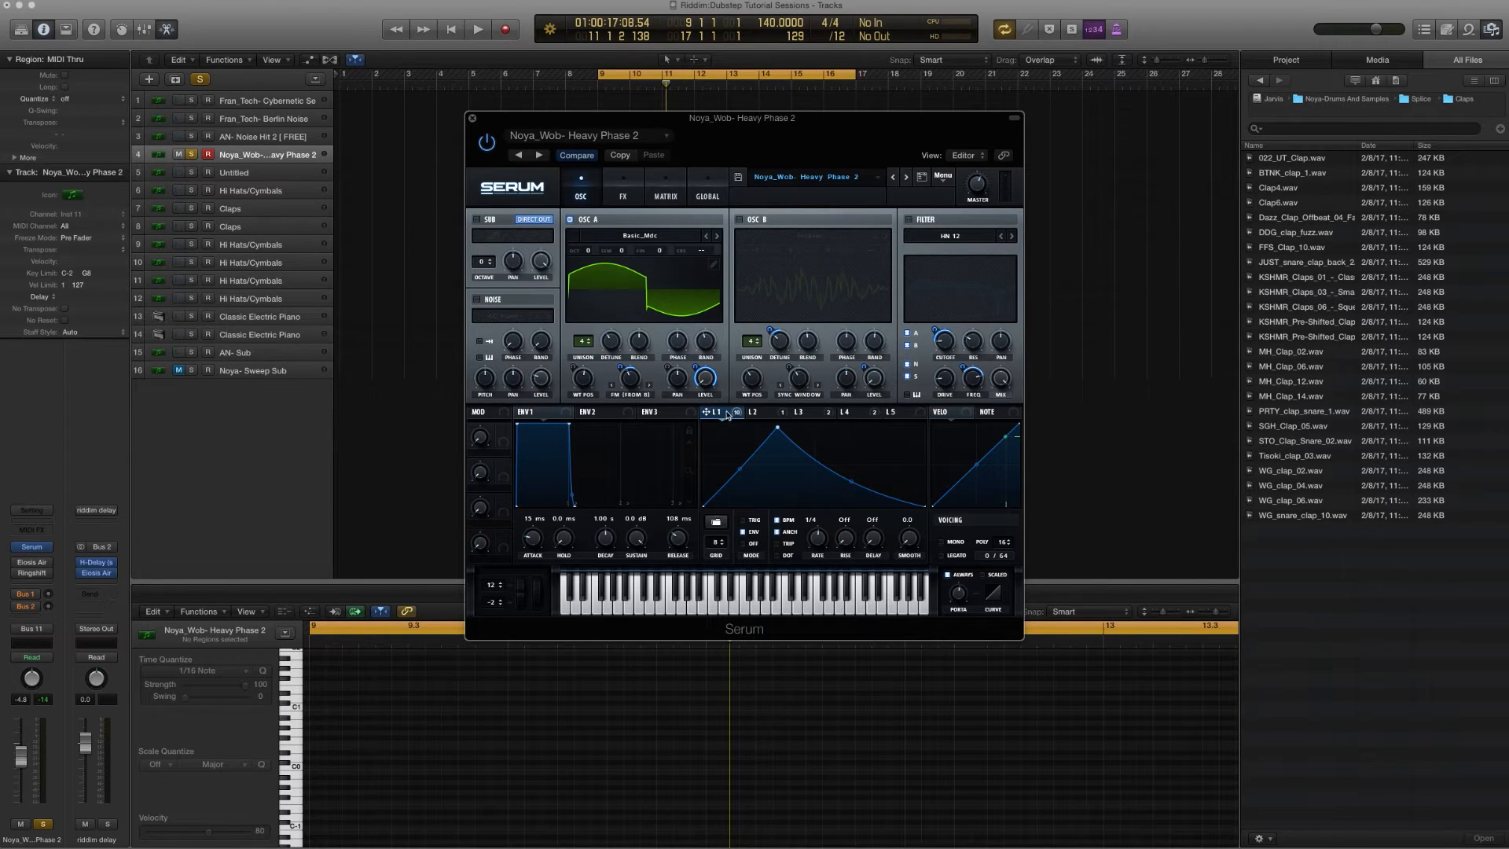
mouse_move(731, 414)
mouse_move(630, 378)
Step: Play back the soloed track with only oscillator A, stop it and look at the LFO 1 section
key(space)
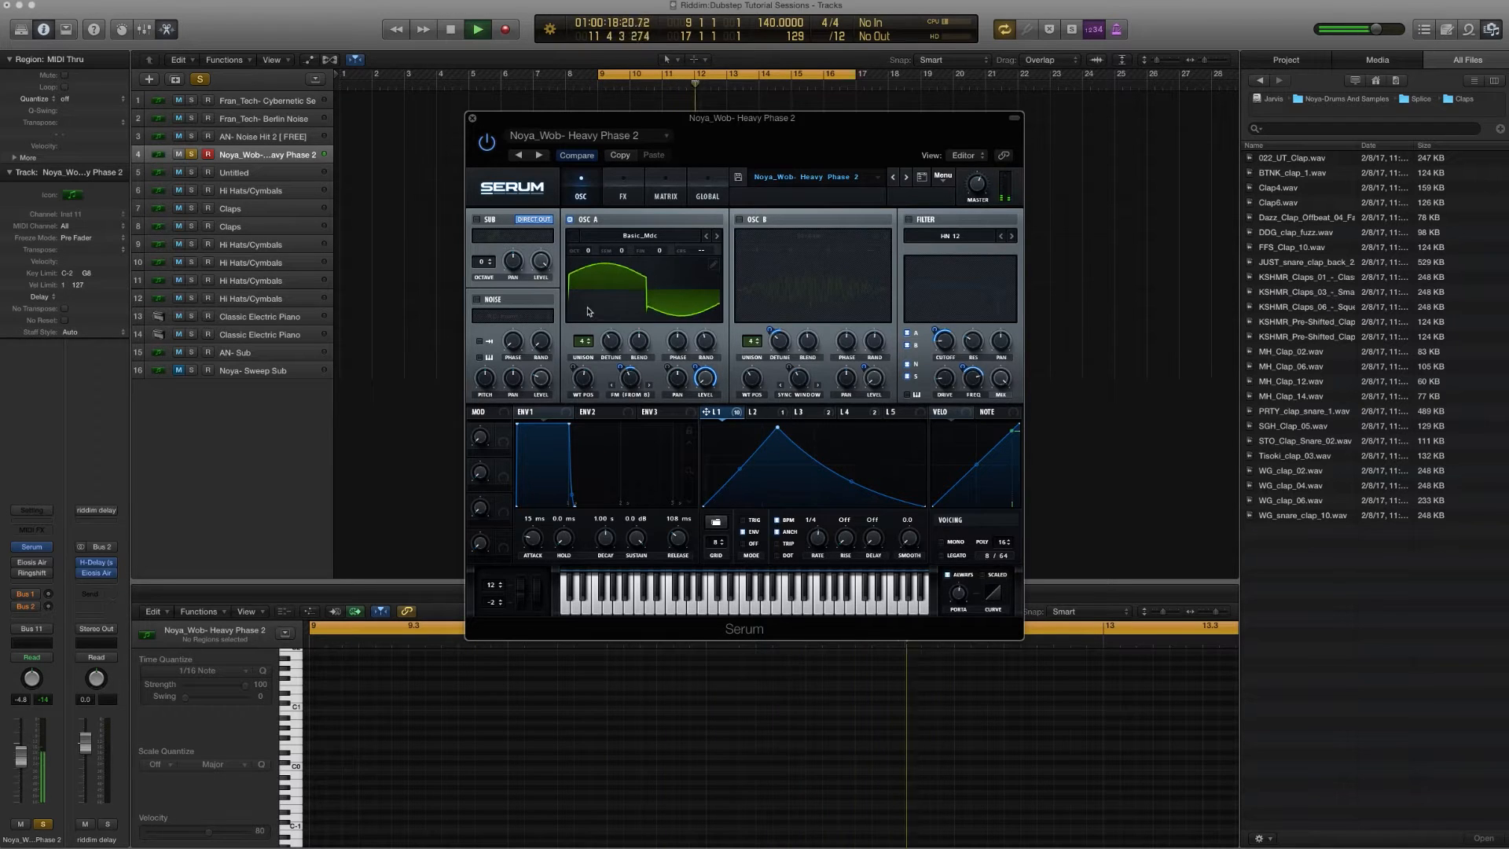
key(space)
click(851, 412)
click(728, 415)
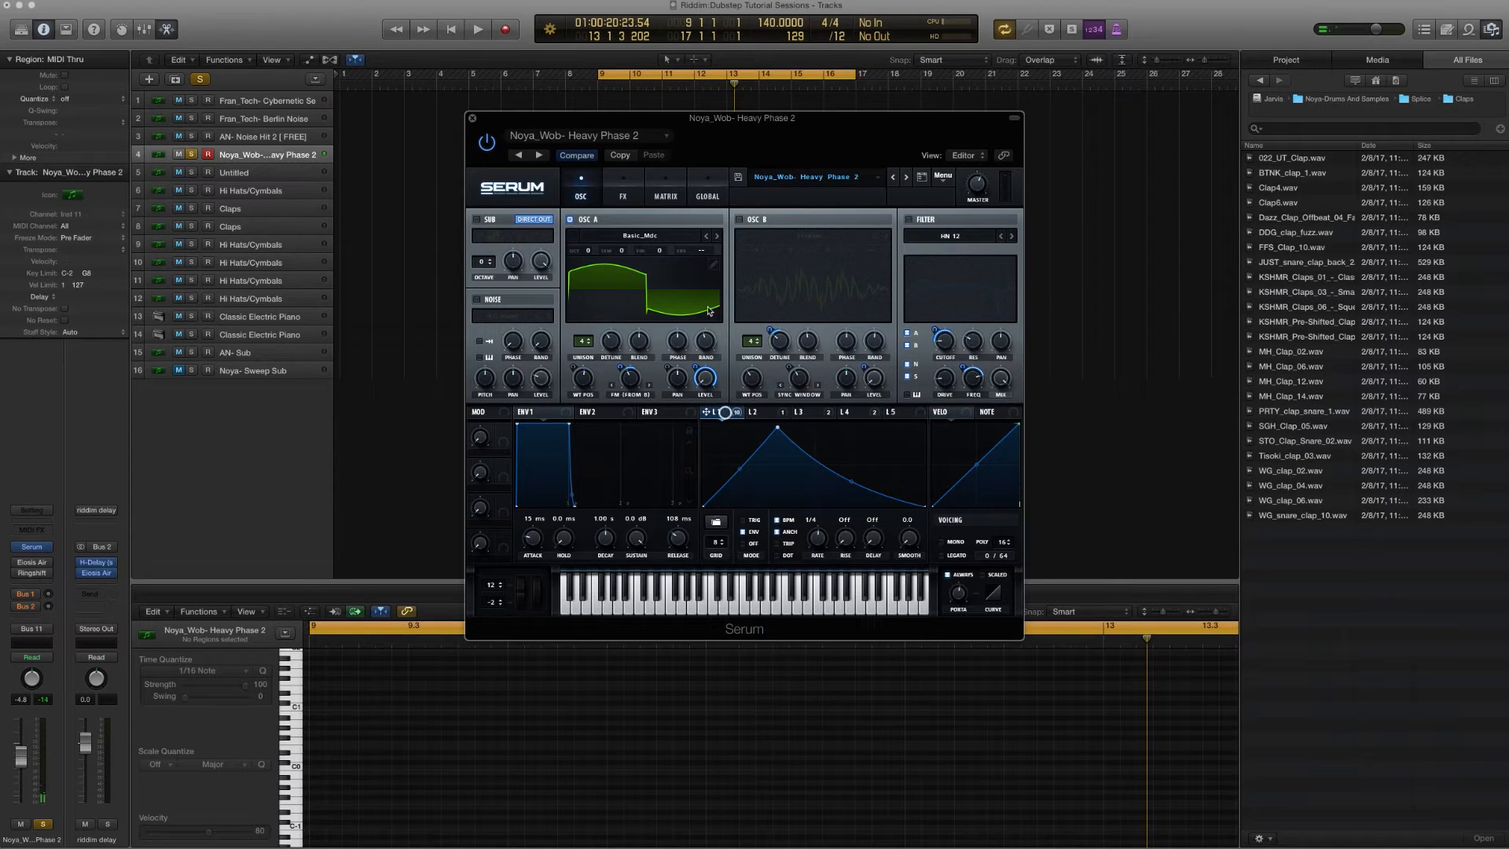
Step: Turn oscillator B back on and check its wavetable in the Digital category, keeping the Scream selection
click(740, 220)
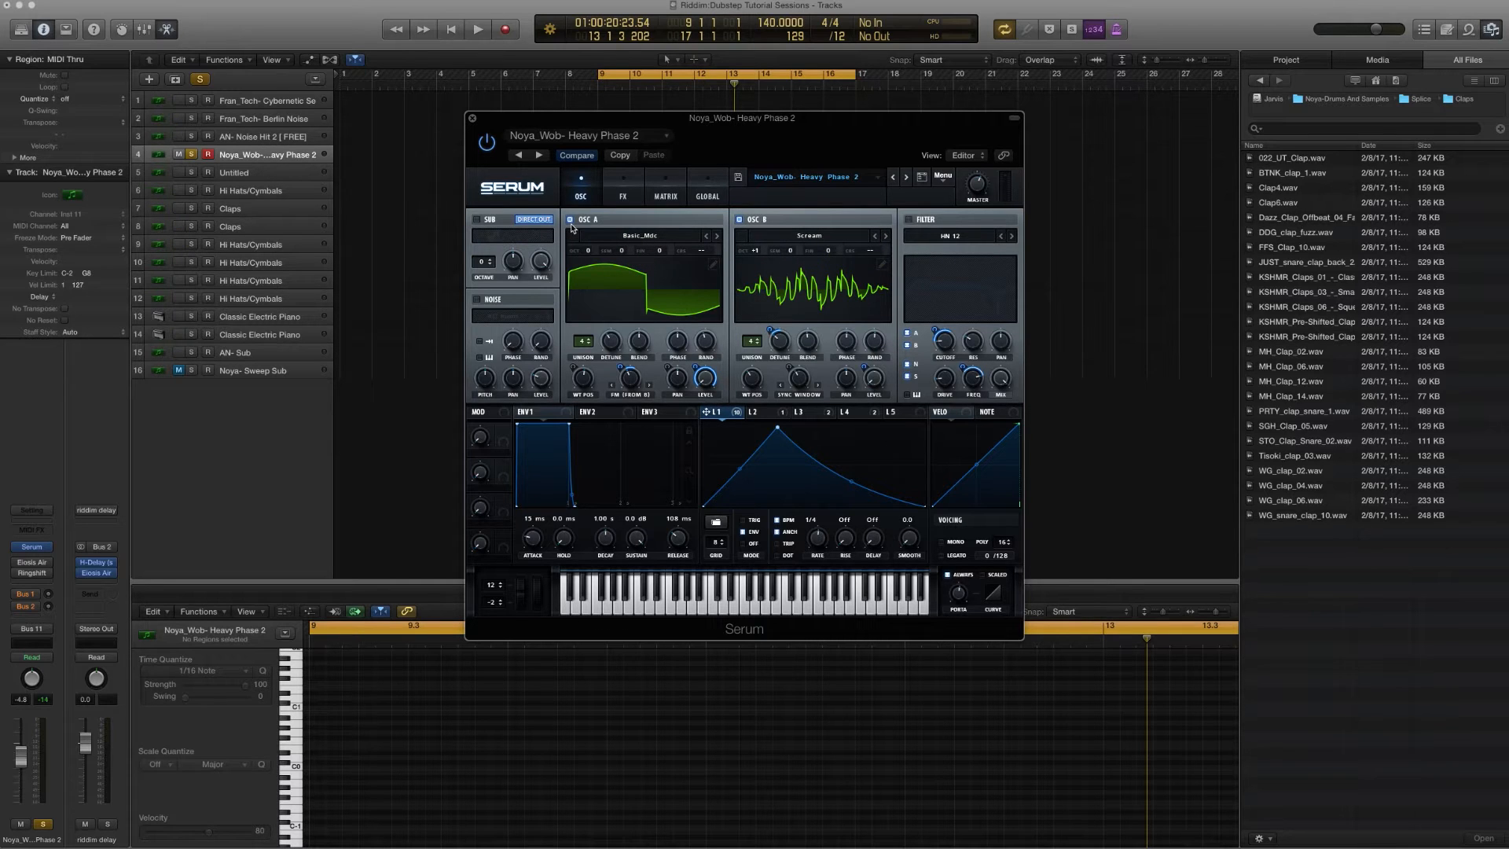
click(817, 237)
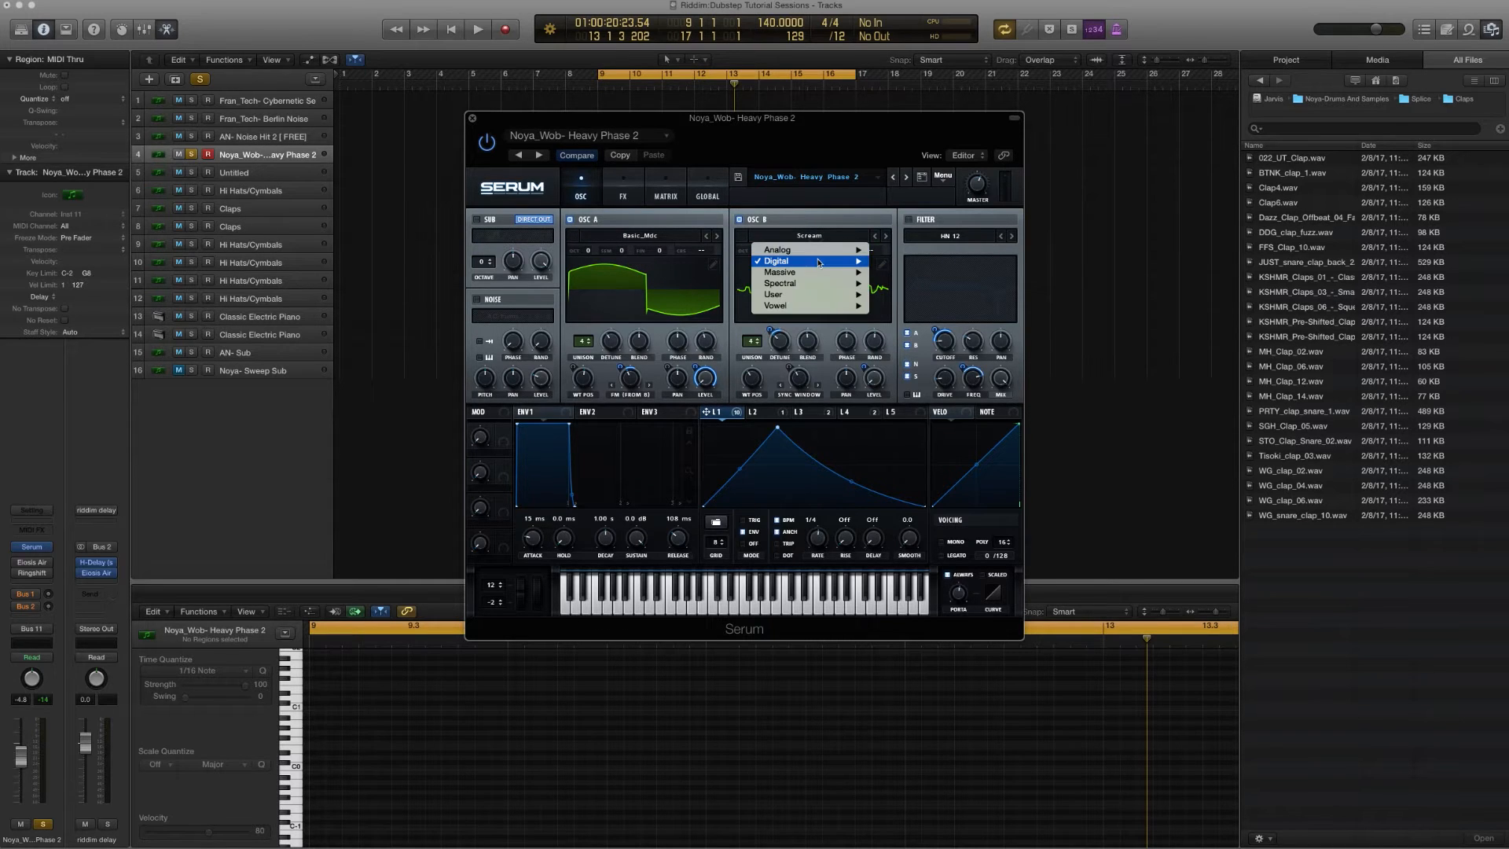
mouse_move(817, 261)
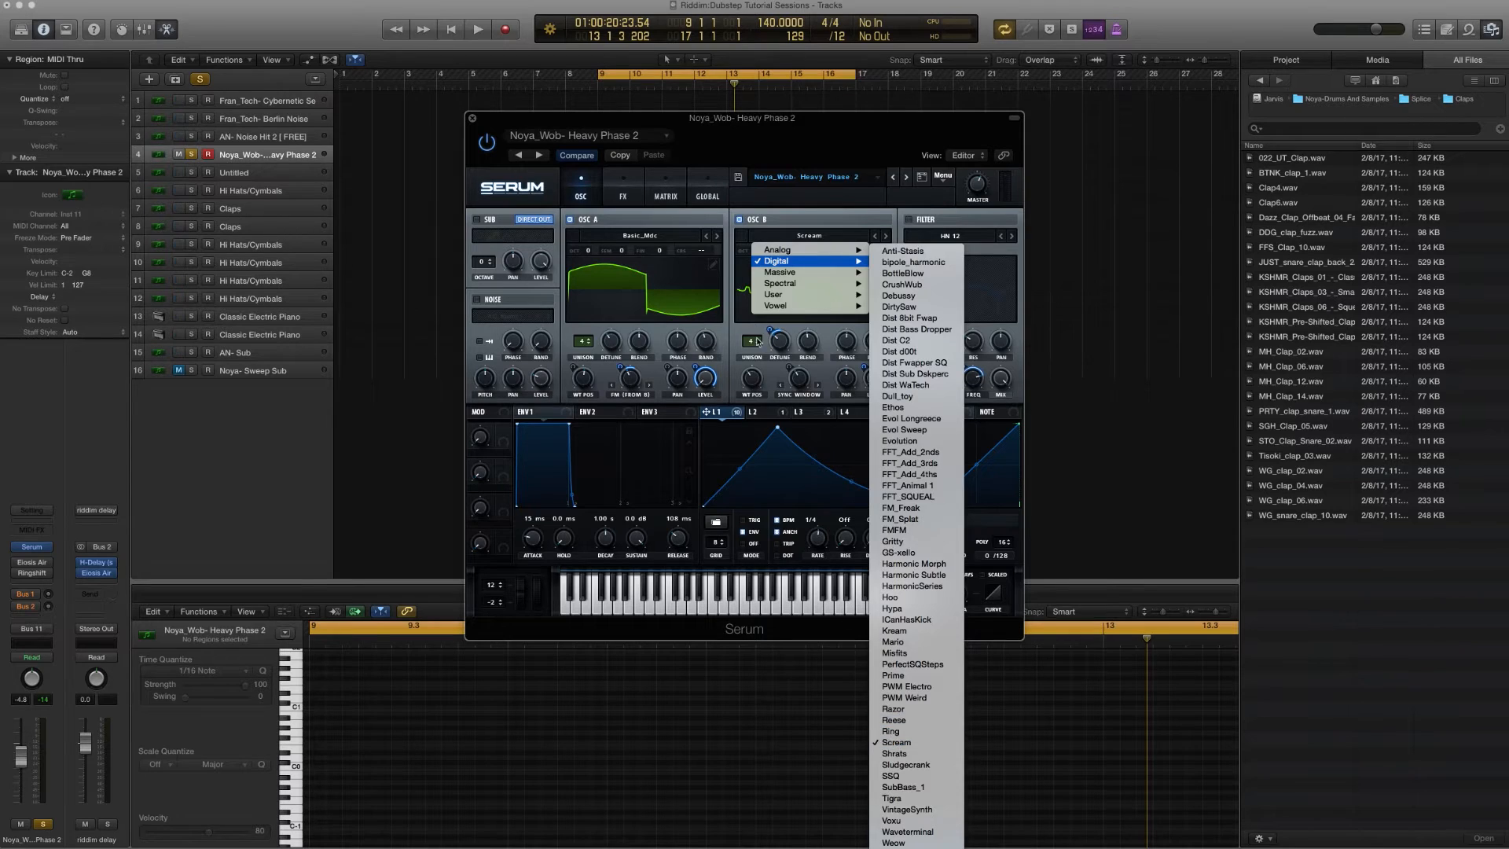
click(797, 211)
Step: Inspect oscillator B's octave and its unison detune with LFO 1 modulation, and play back both oscillators together
drag(748, 247, 755, 258)
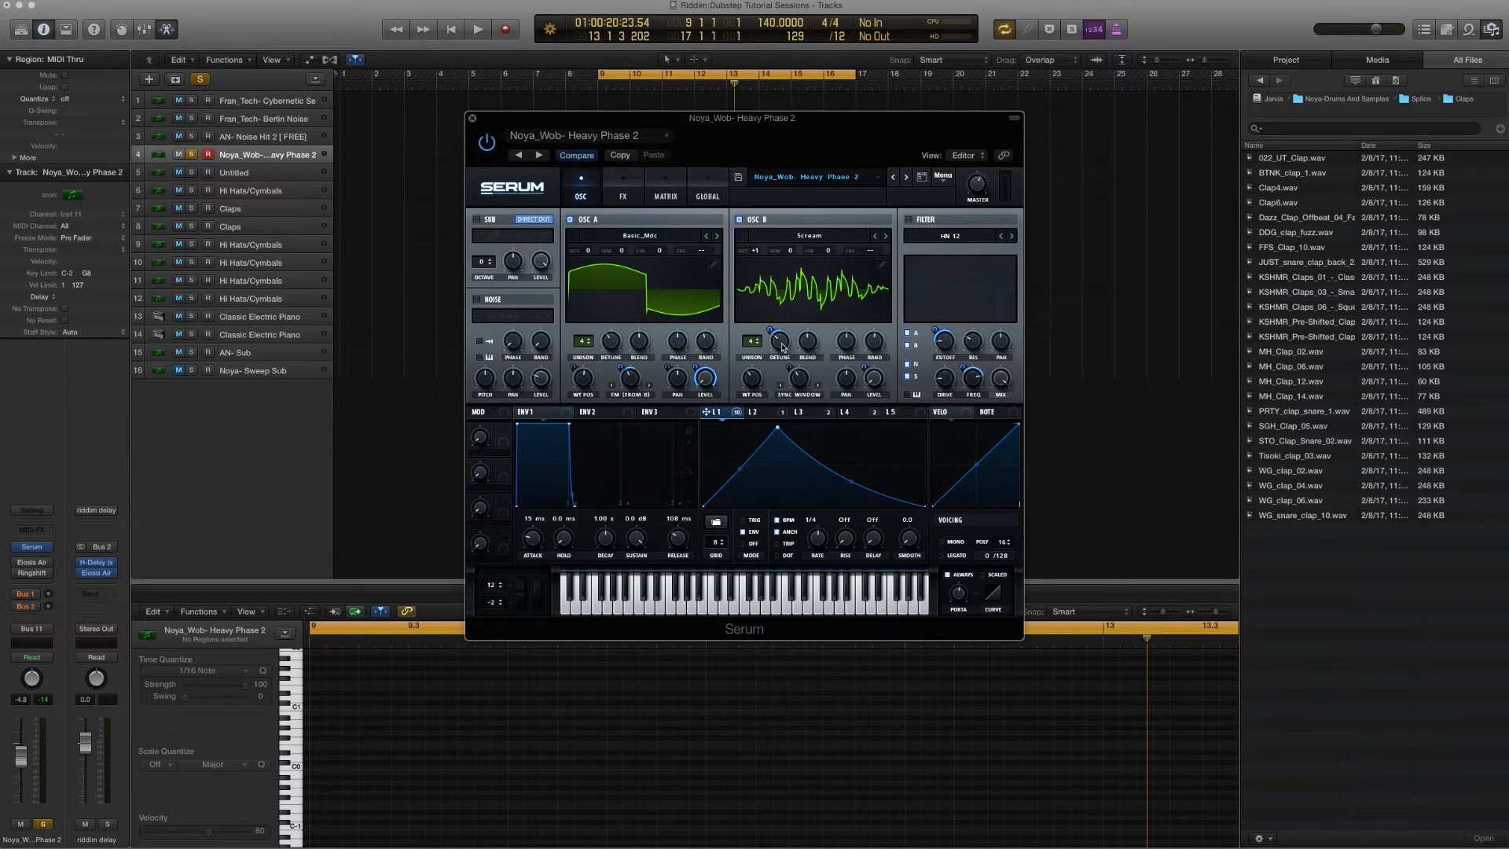
drag(782, 348, 782, 343)
mouse_move(737, 417)
mouse_move(784, 331)
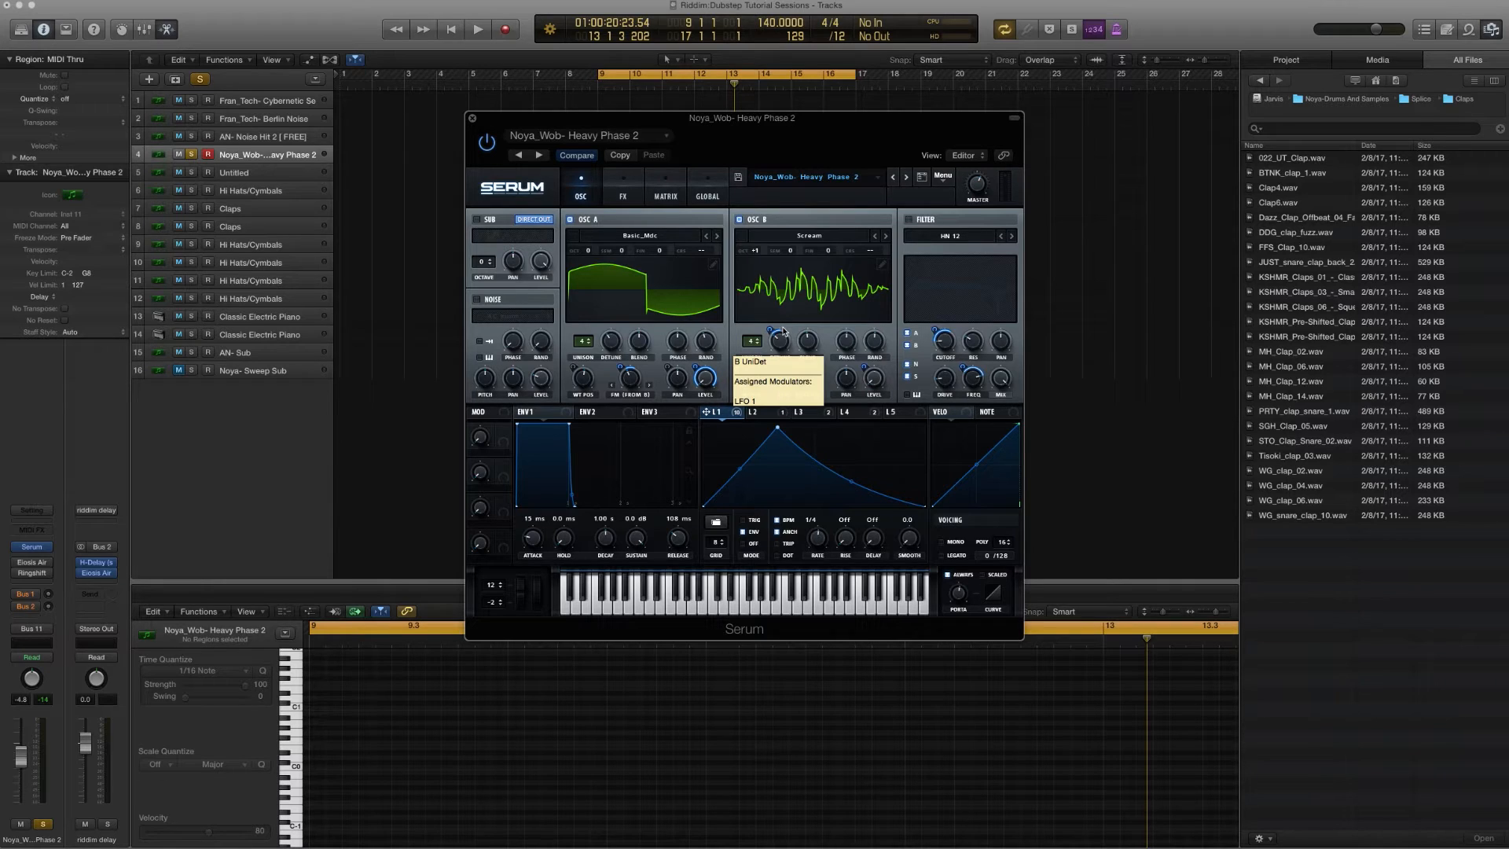
key(space)
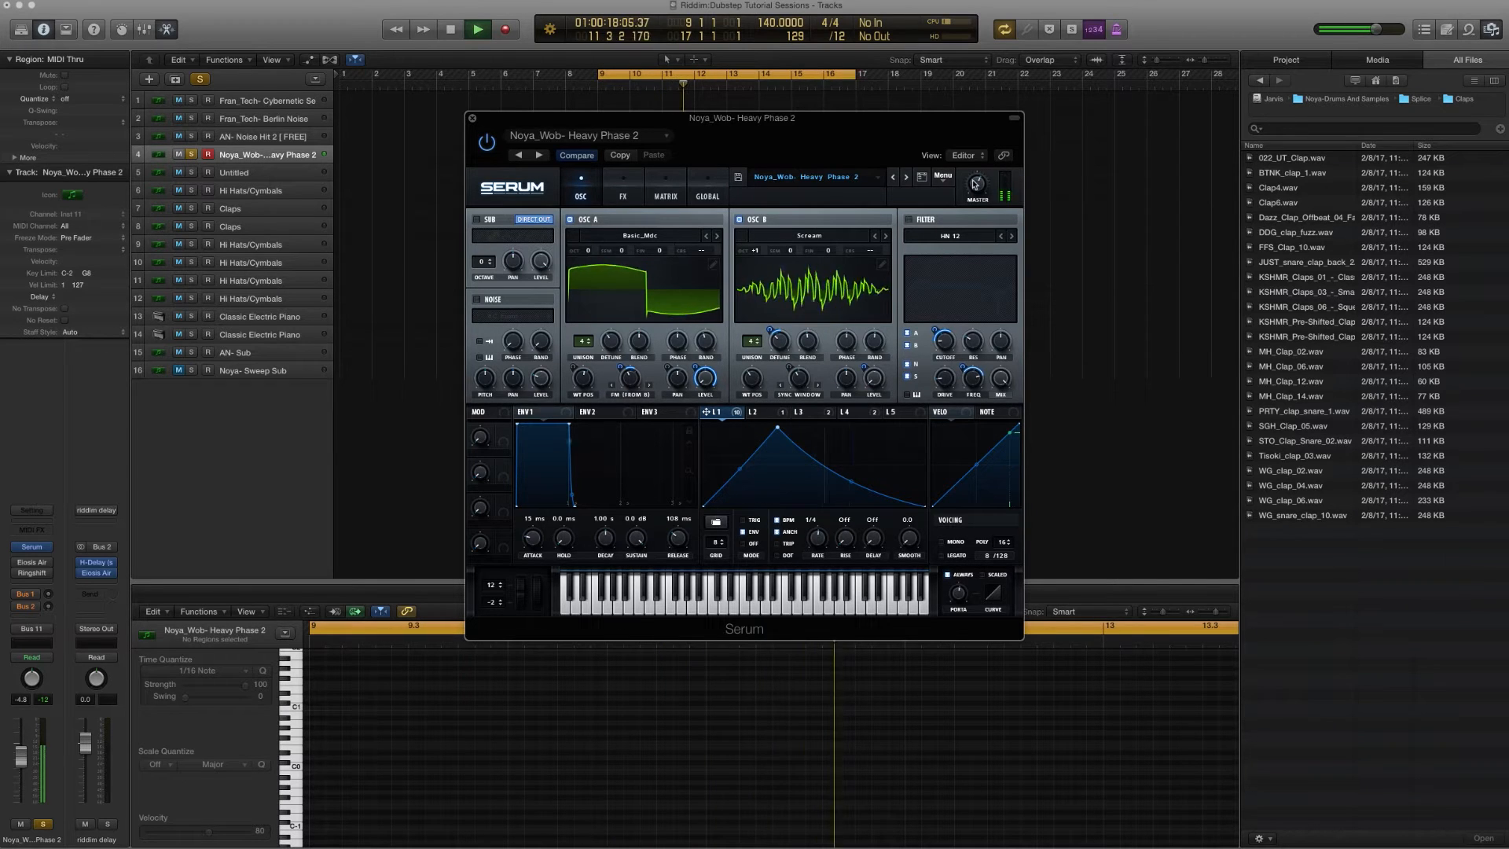
key(space)
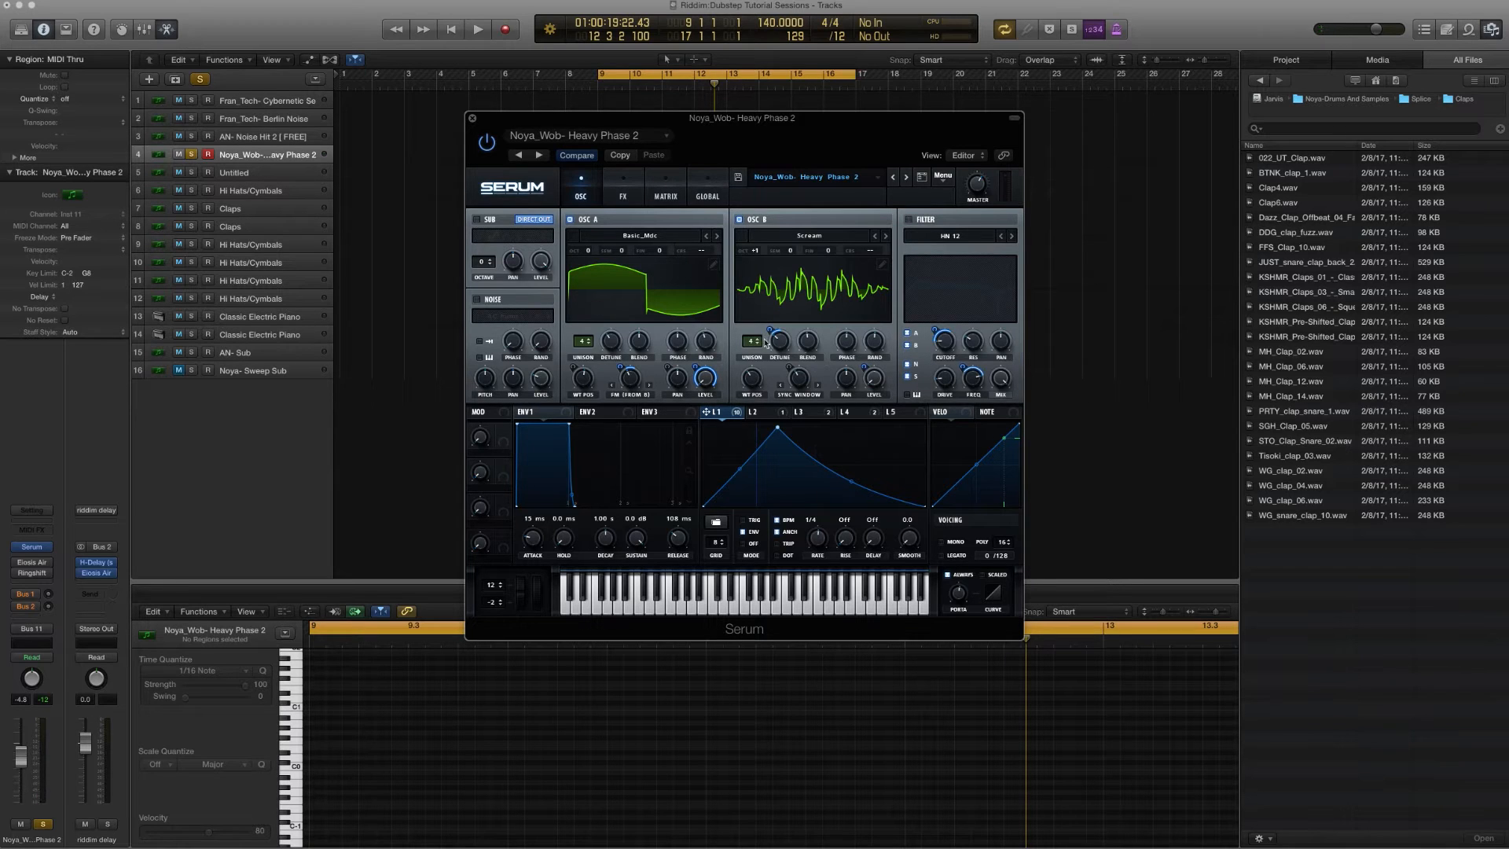
Step: Inspect oscillator B's unison blend, phase, random phase, wavetable position, warp, pan and level values
drag(813, 347, 812, 346)
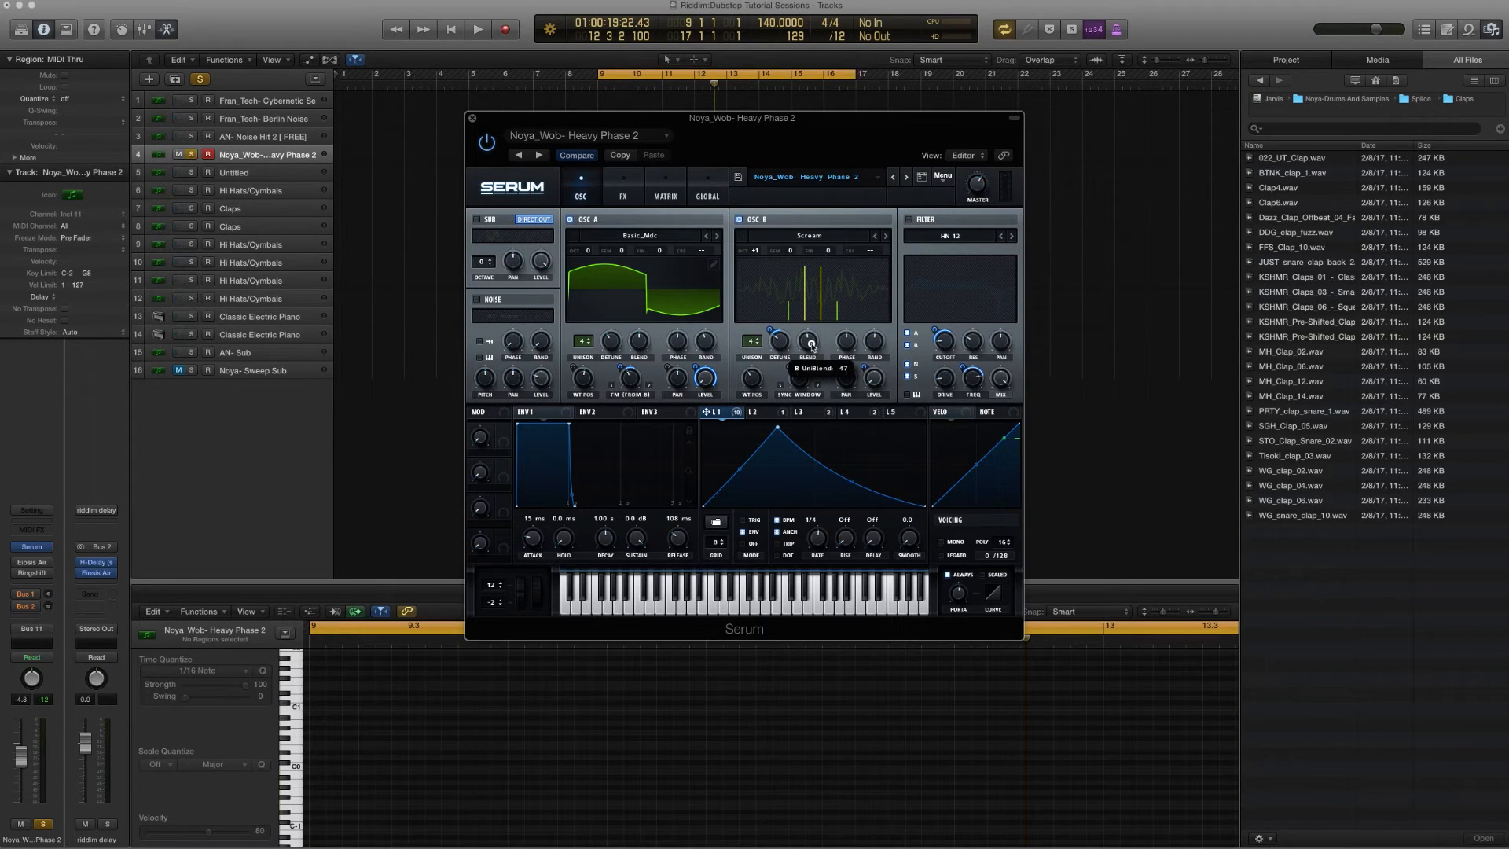
click(848, 342)
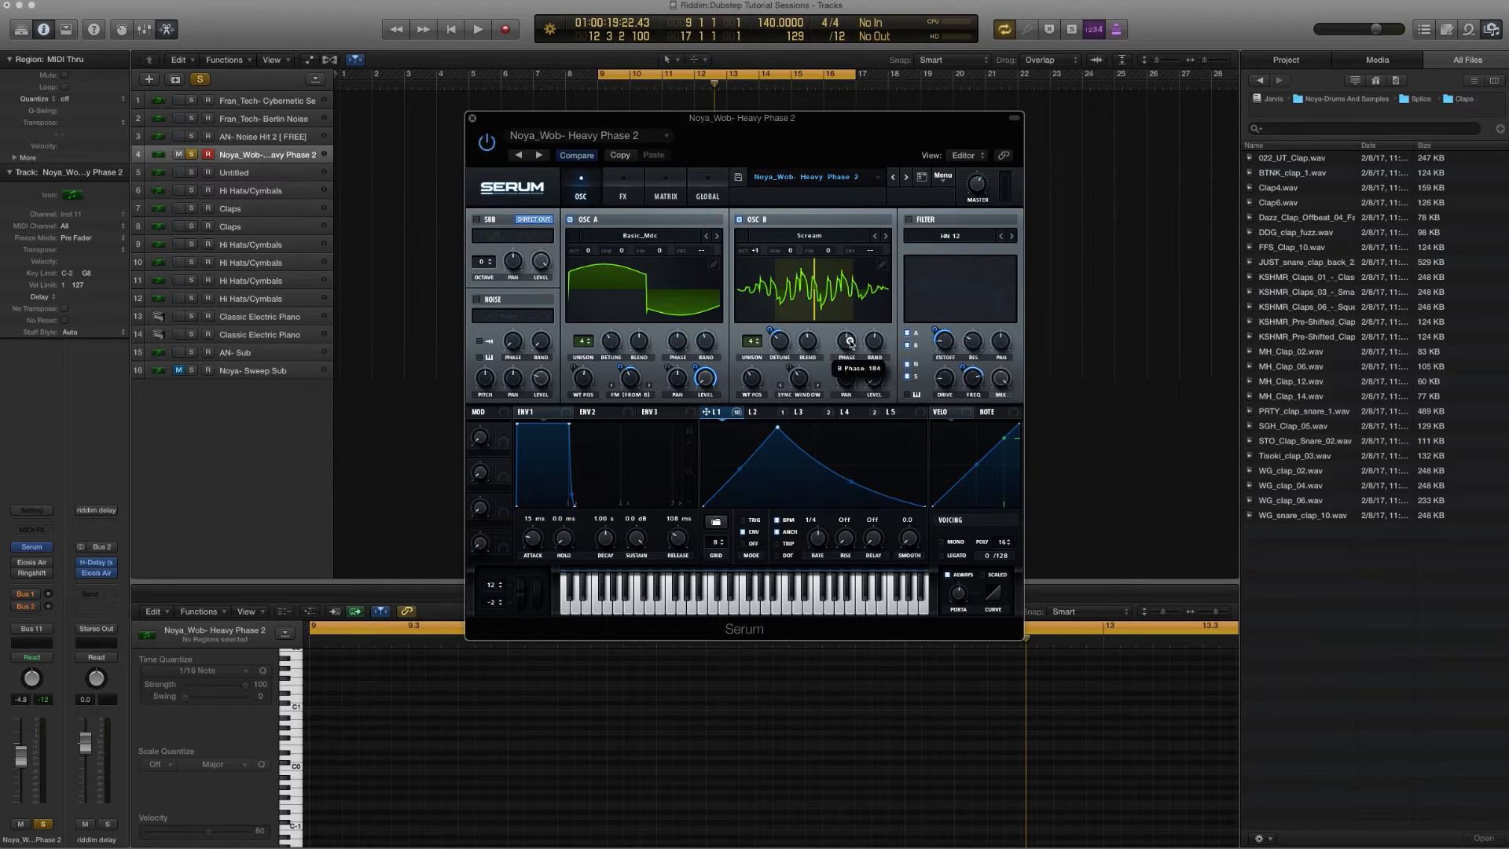
click(877, 342)
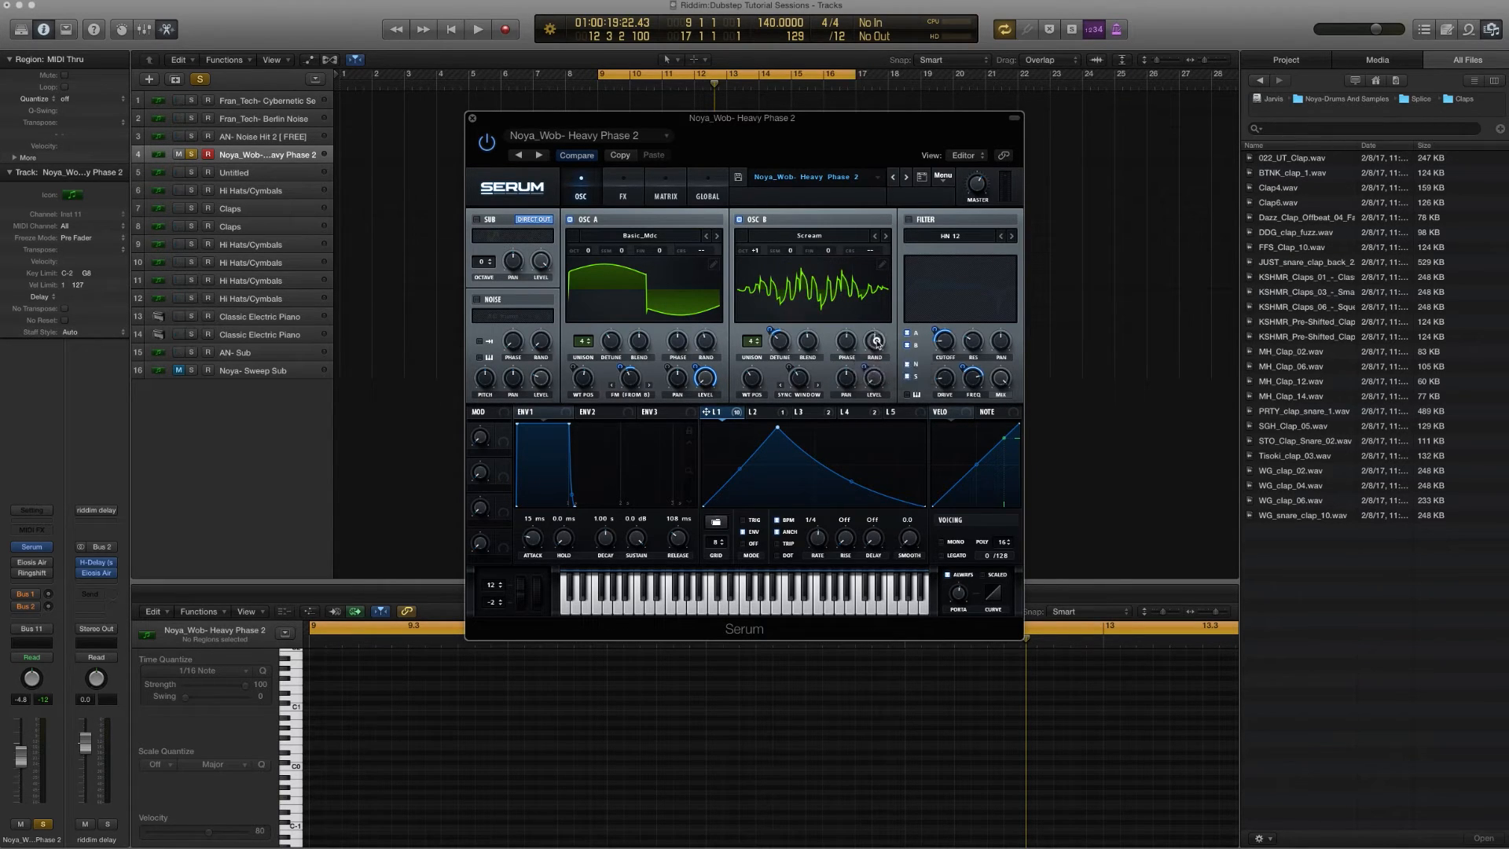
click(757, 381)
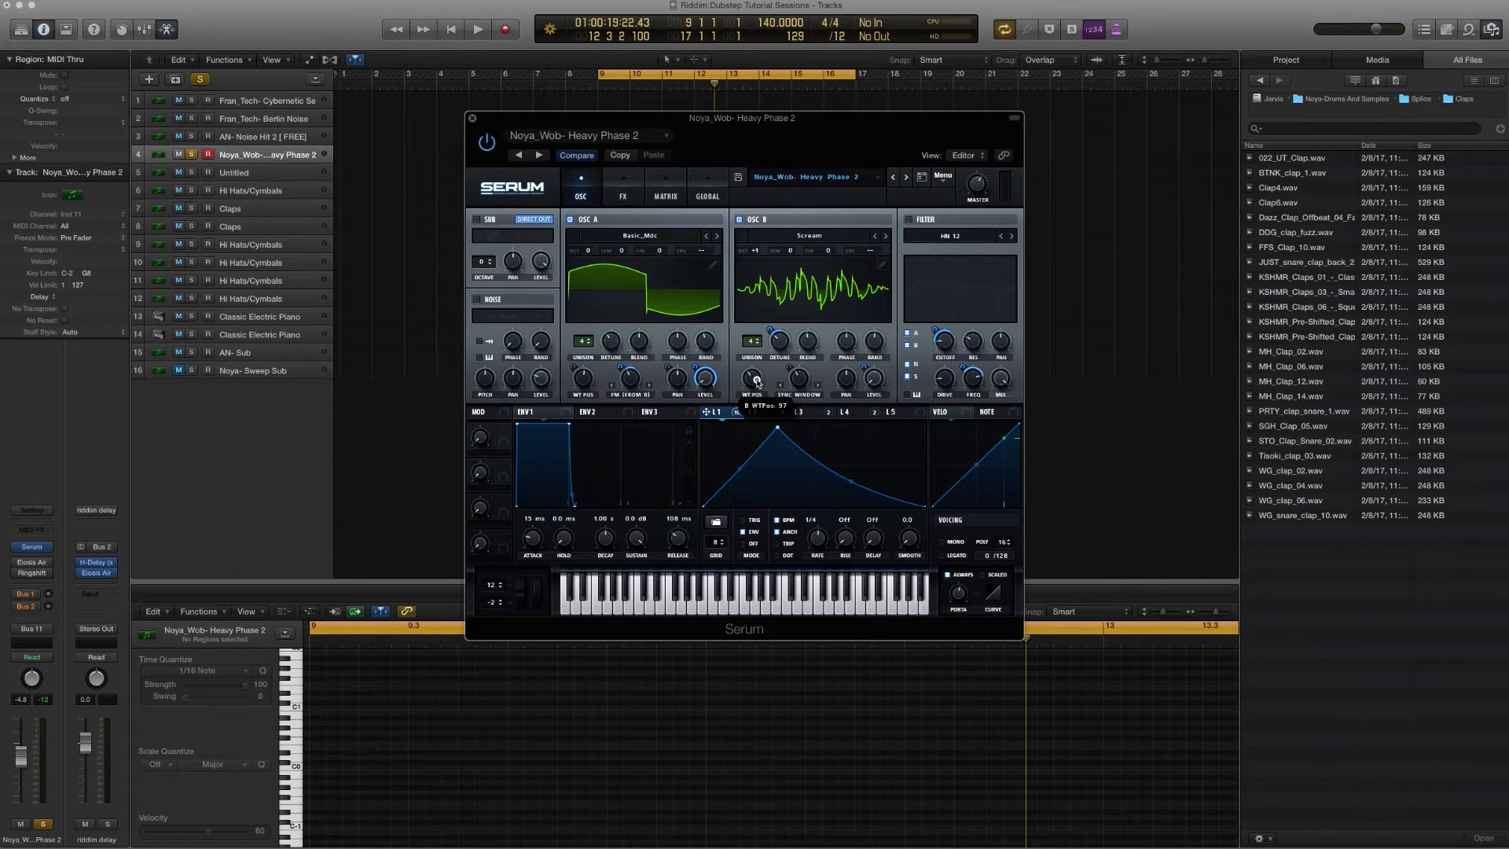
click(801, 379)
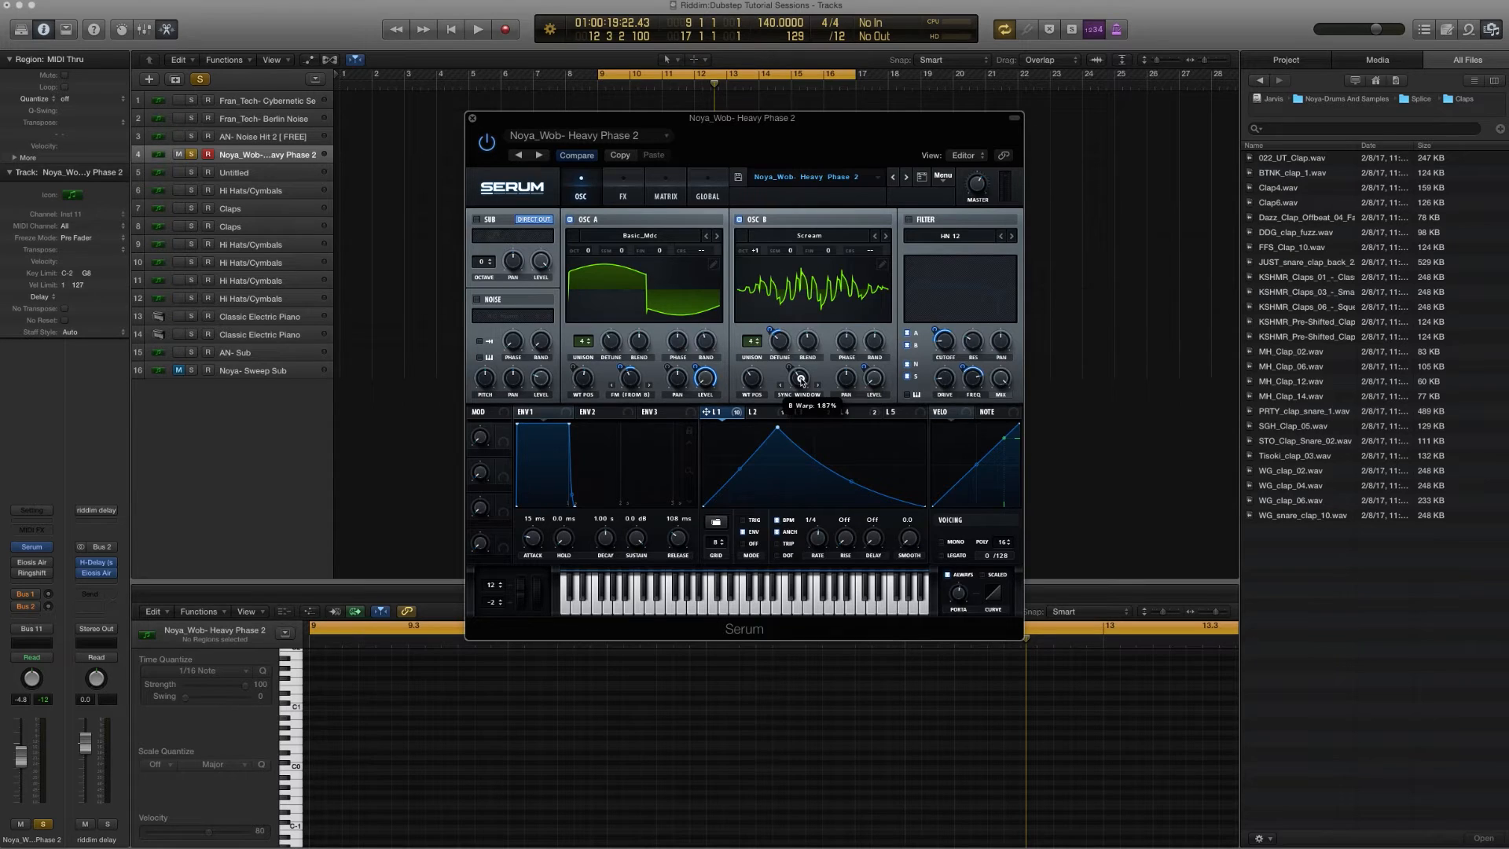
click(848, 380)
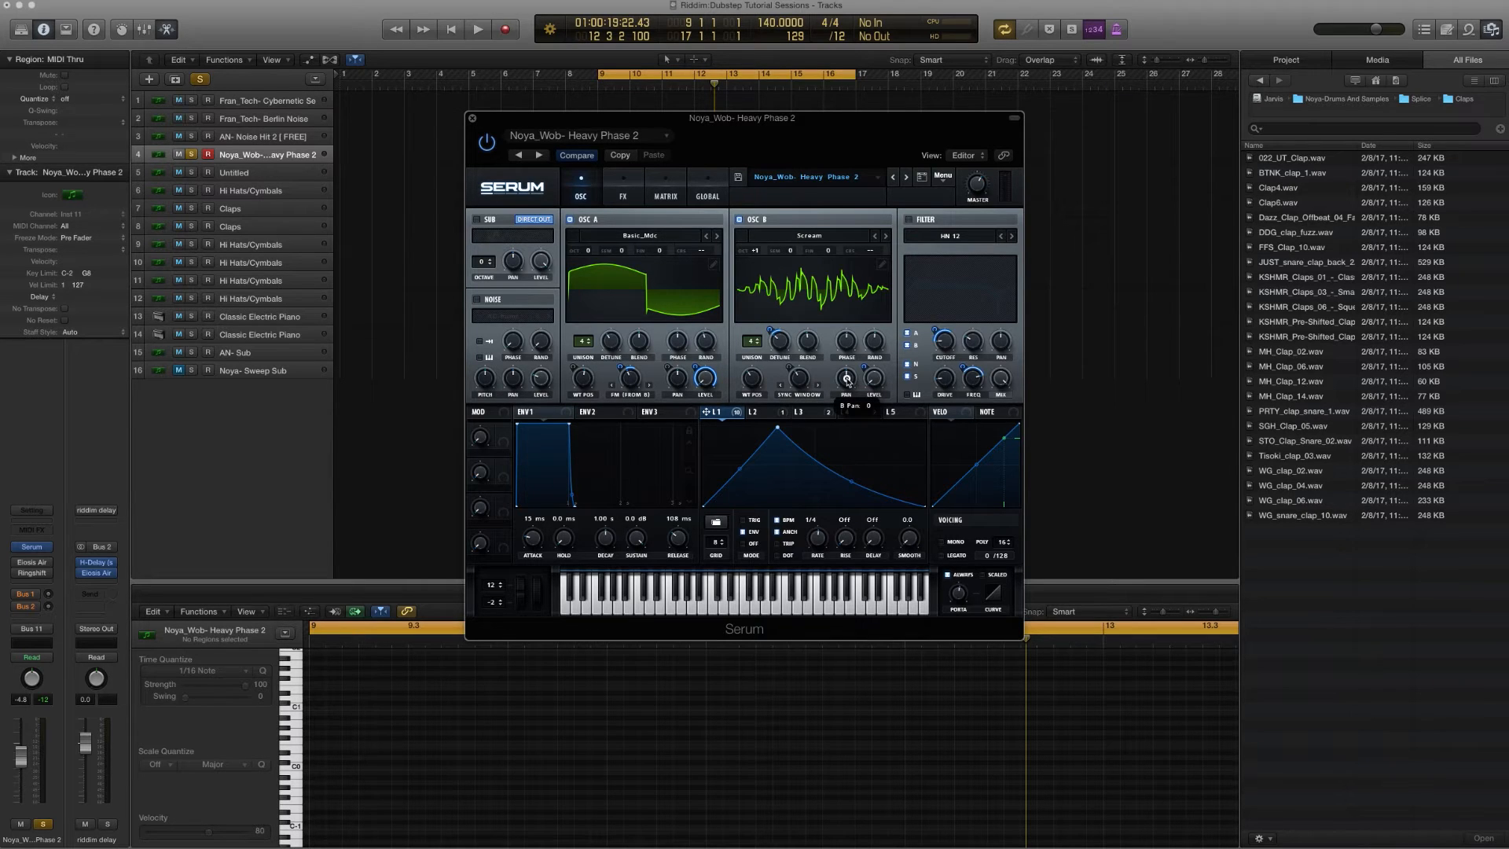
click(871, 384)
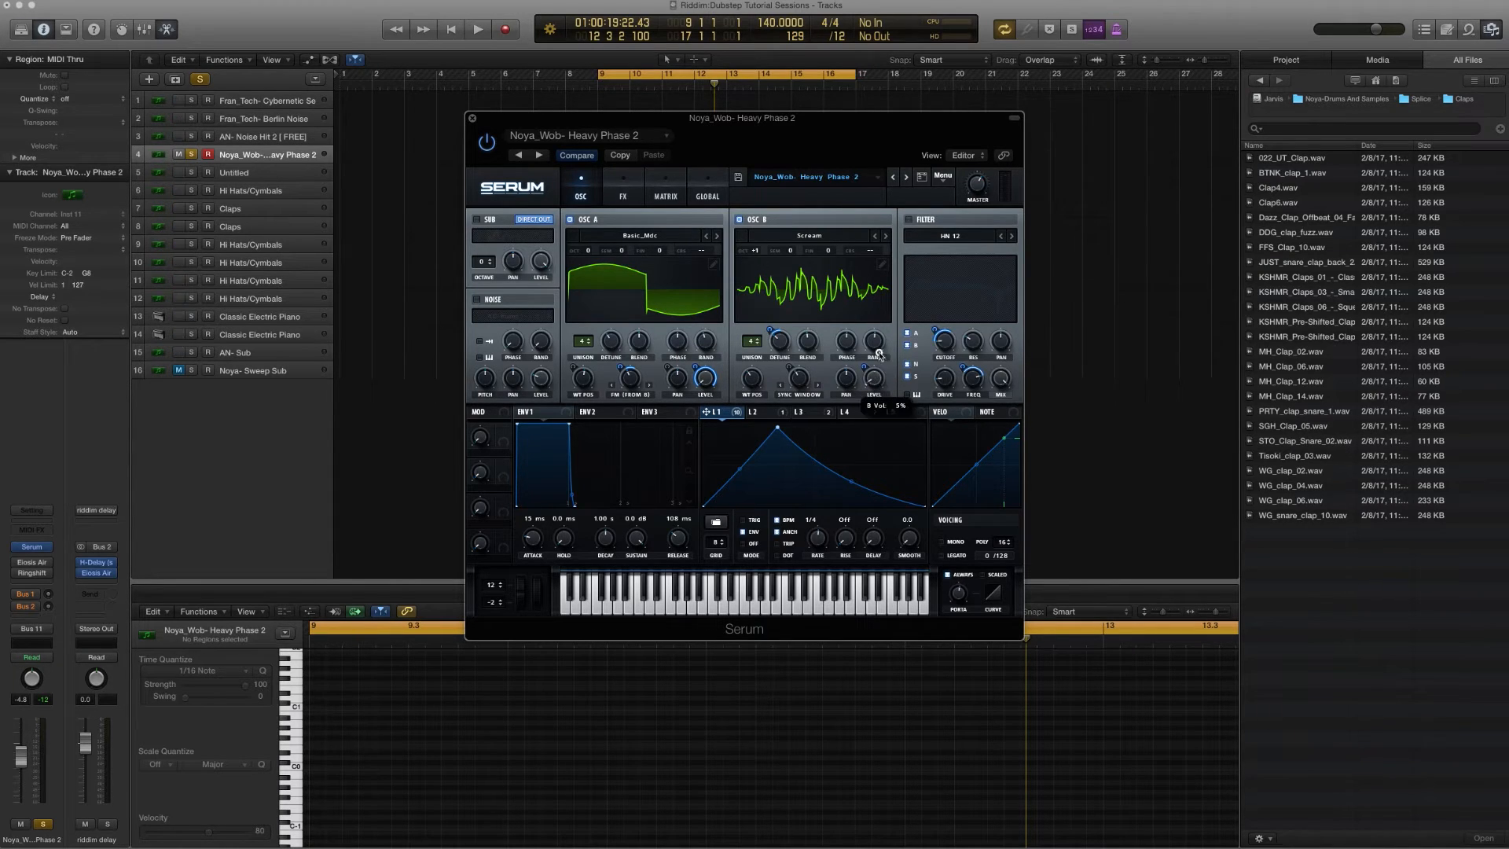
Step: Play back the loop to hear the effect of oscillator B's level, and stop it
key(space)
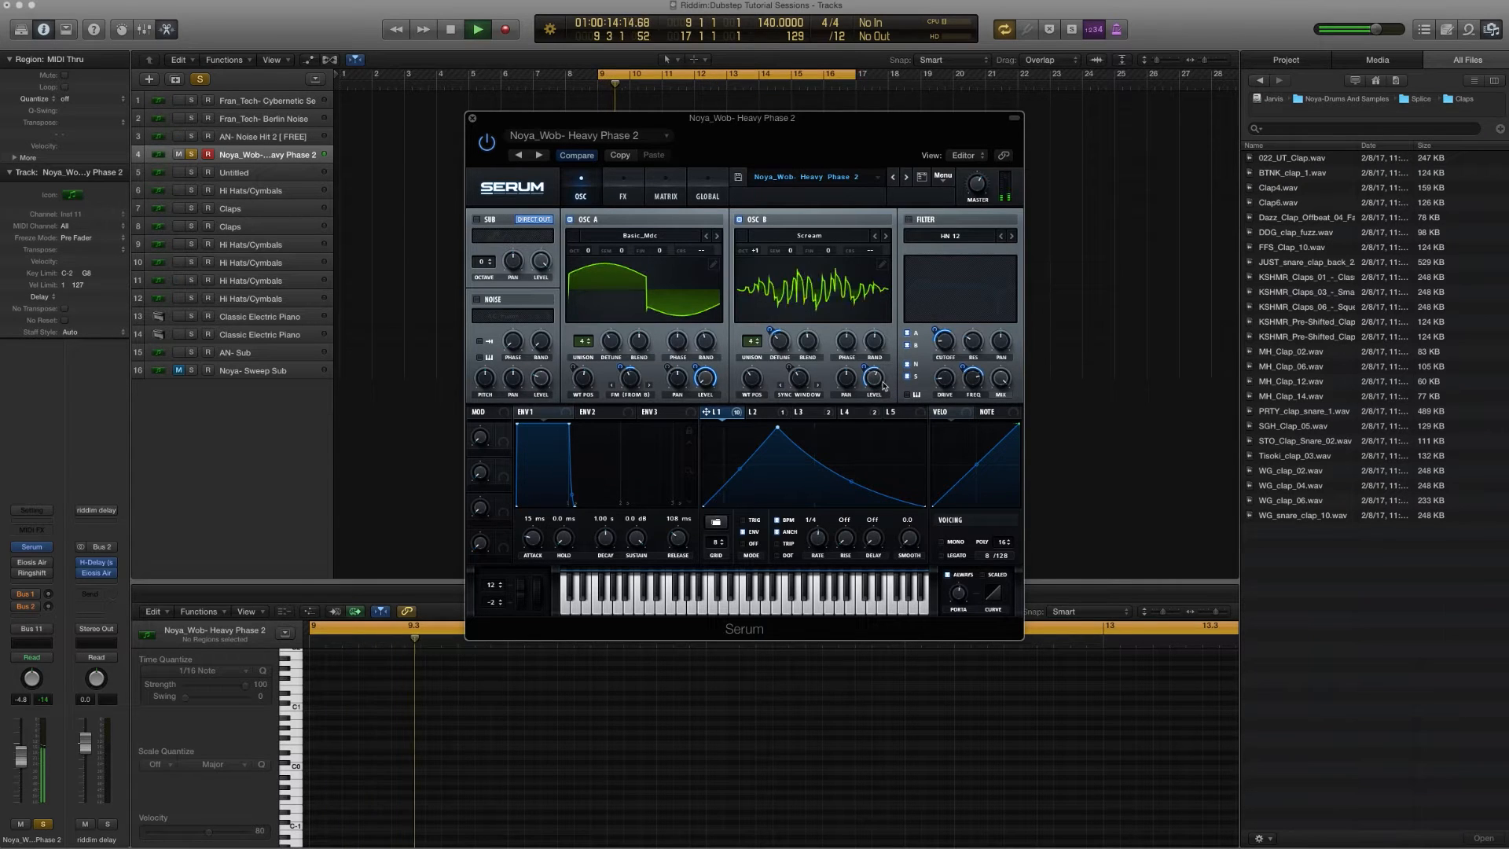
drag(882, 384, 902, 622)
key(space)
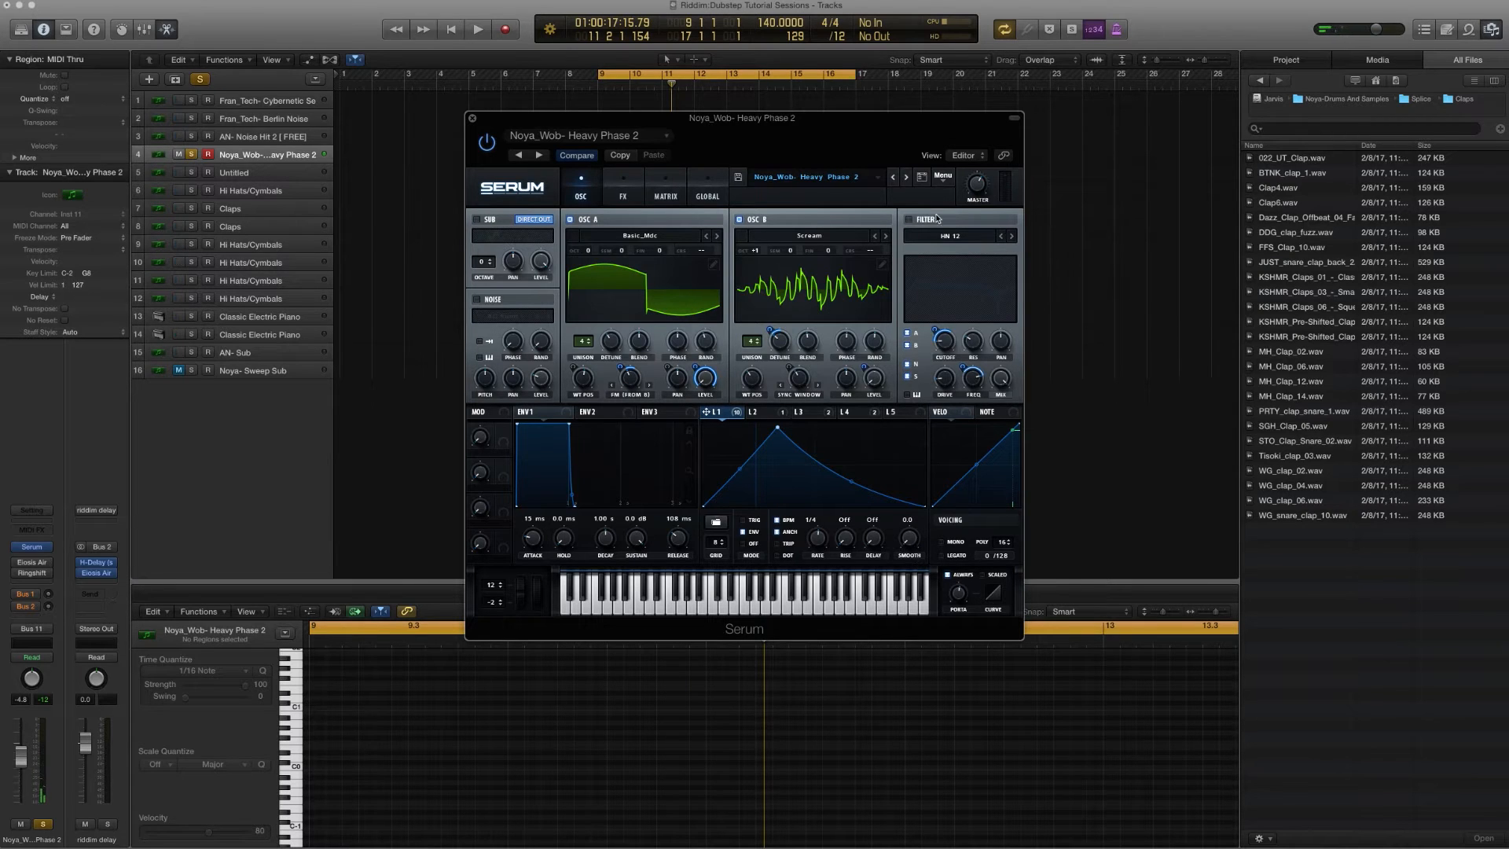
Step: Turn the filter back on and check its type in the Multi category, keeping HN 12, along with its cutoff
click(909, 221)
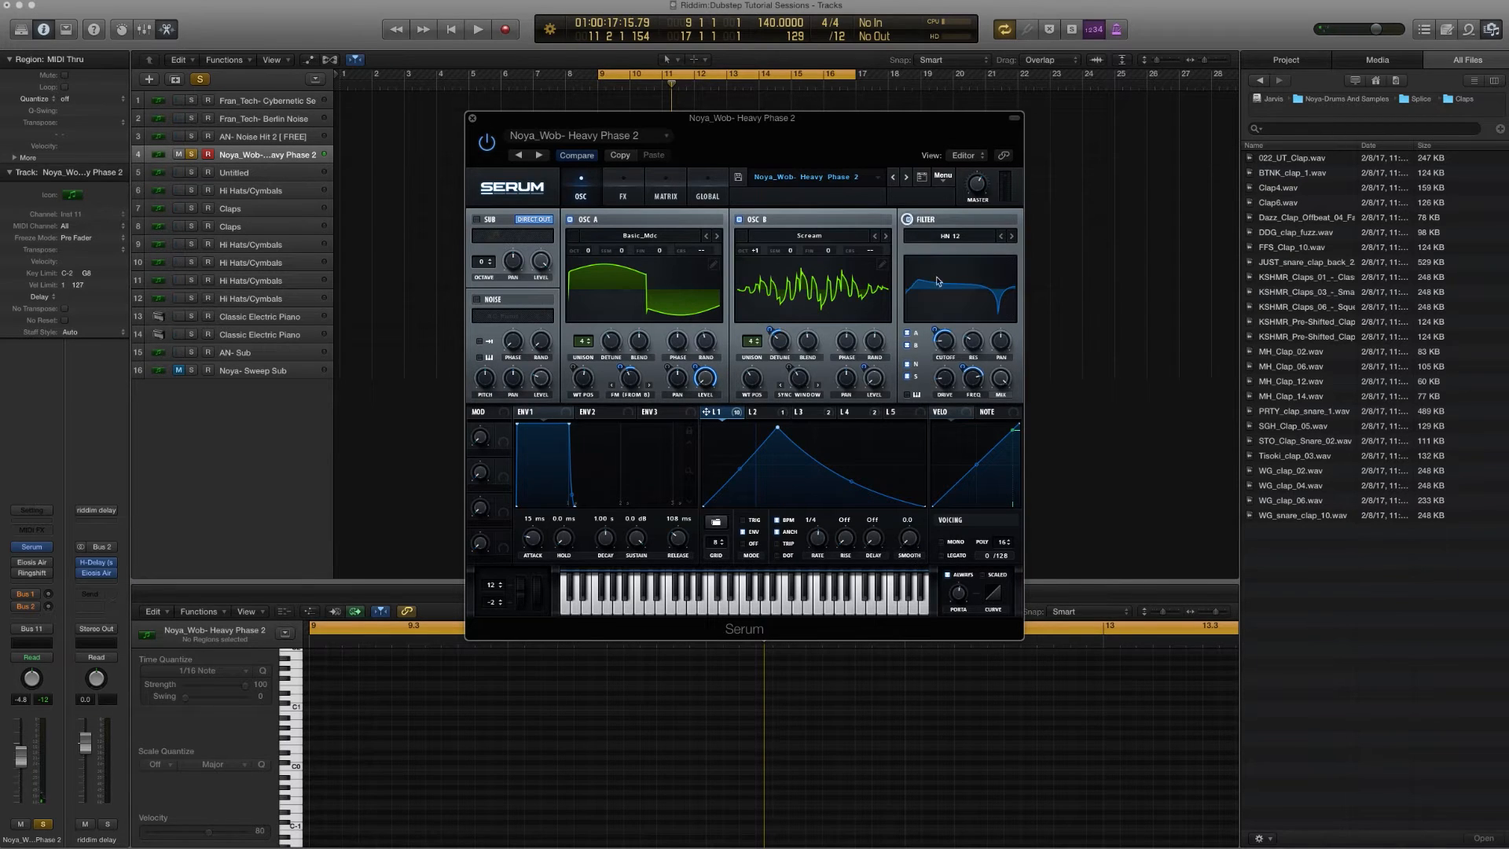
click(961, 237)
mouse_move(947, 264)
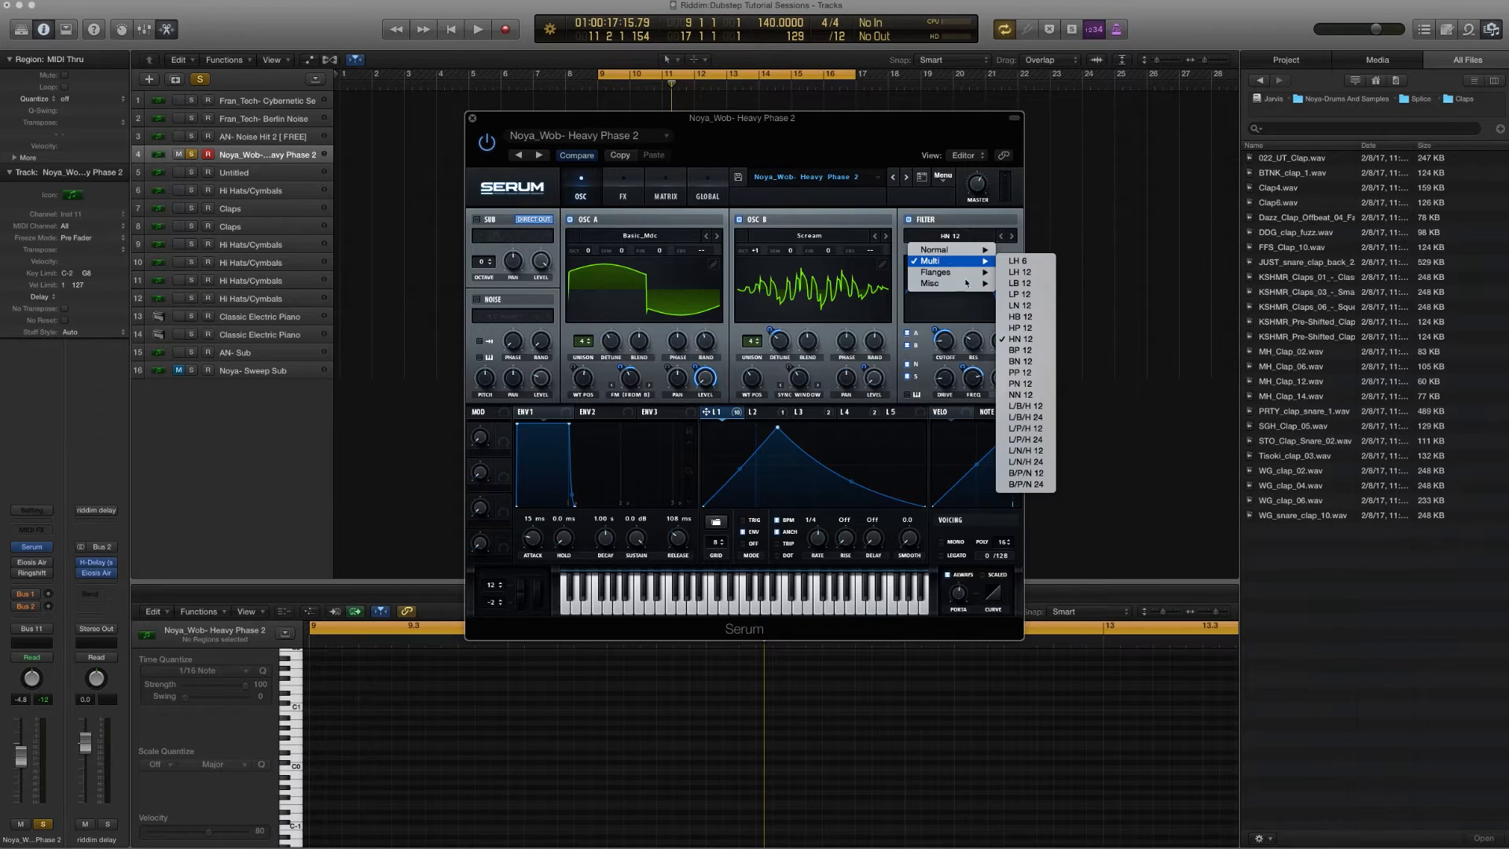
click(953, 217)
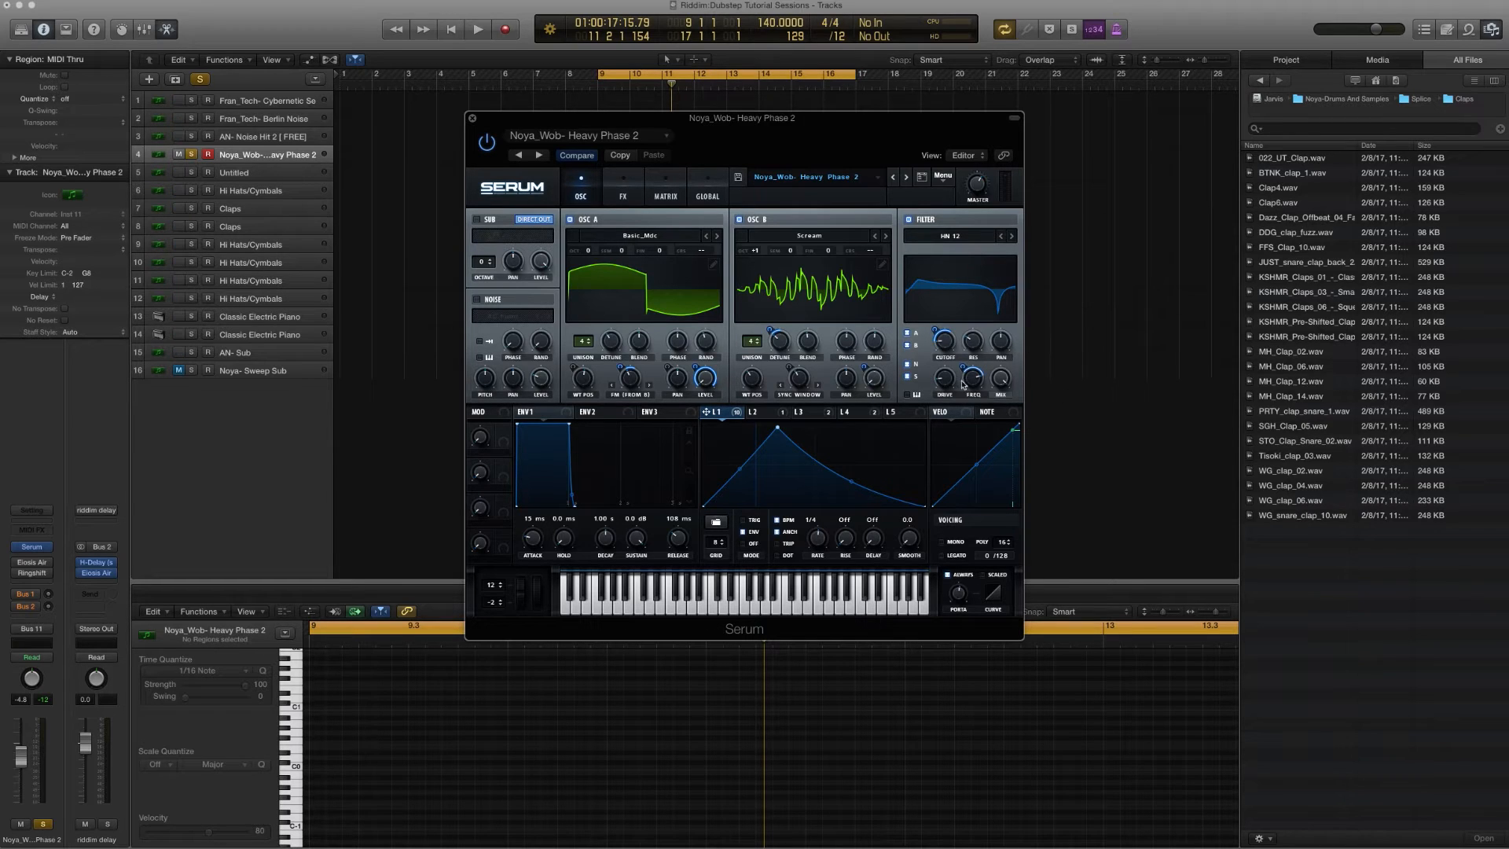
mouse_move(943, 344)
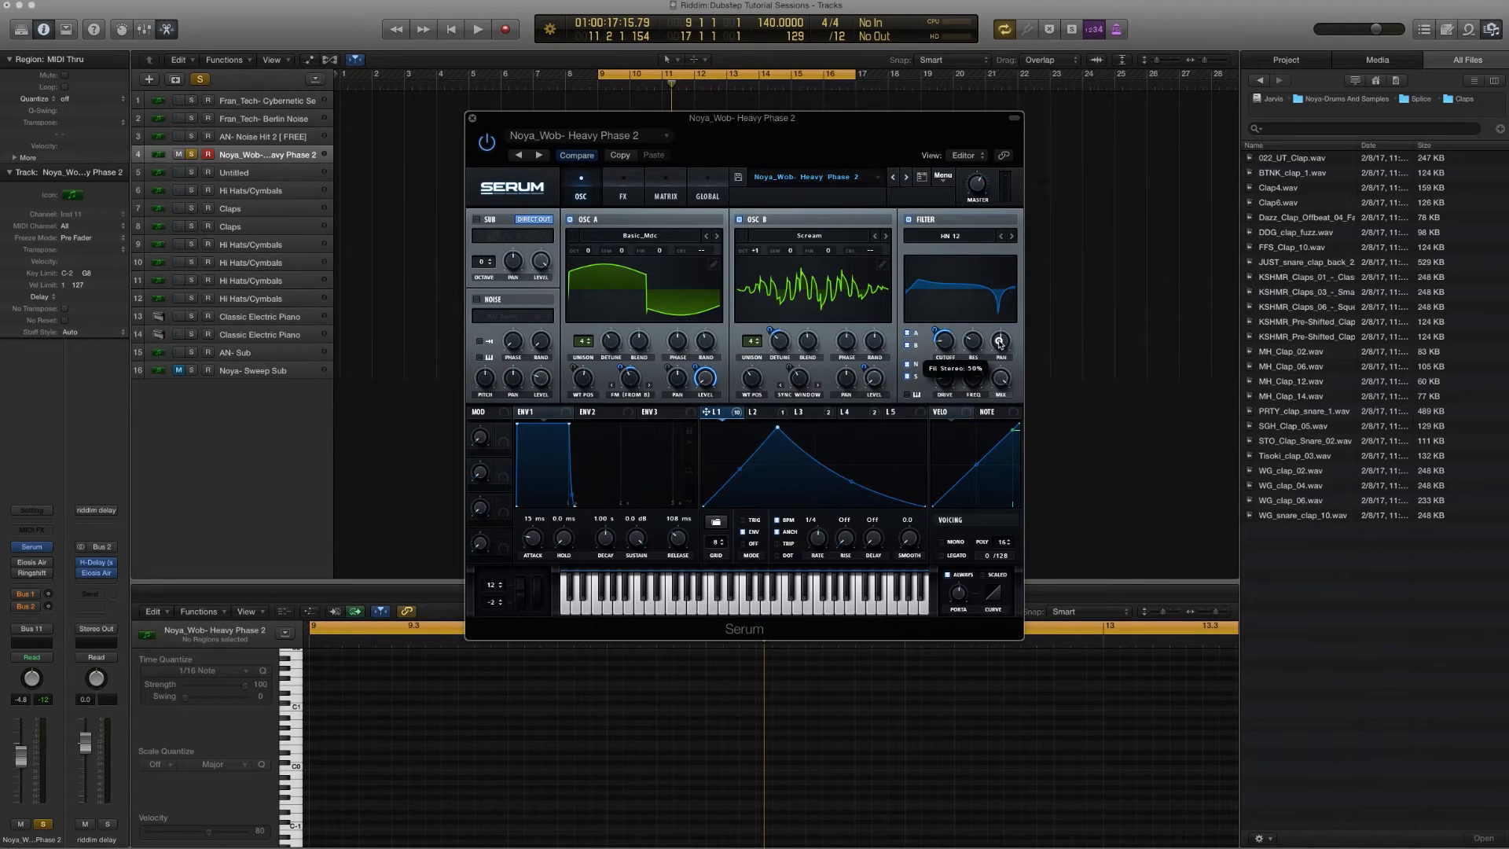
Step: Check the filter's remaining knob values and LFO 2's shape, with a brief look at the effects rack
mouse_move(946, 382)
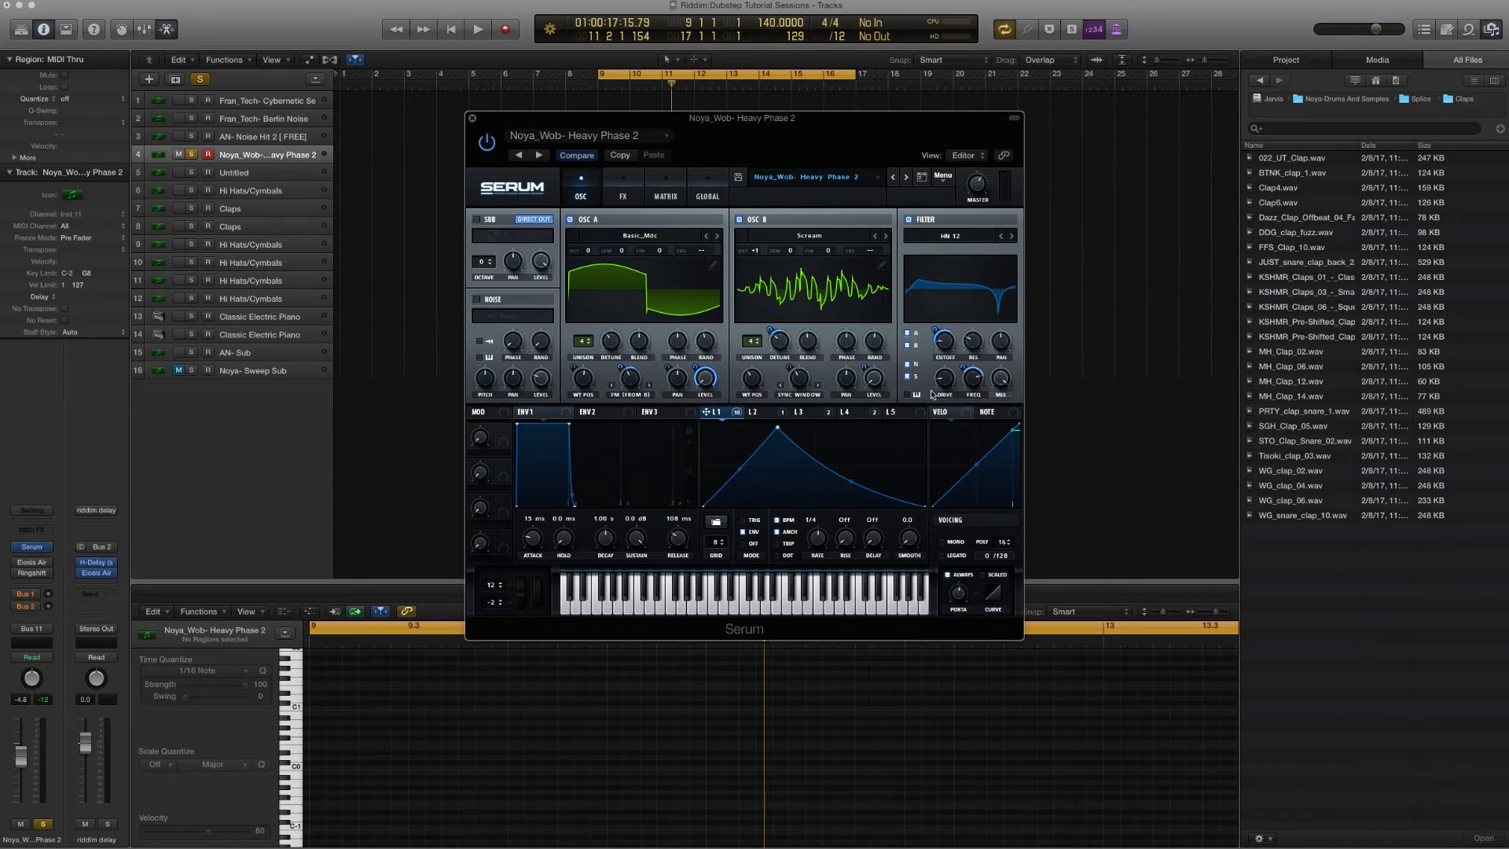
click(762, 412)
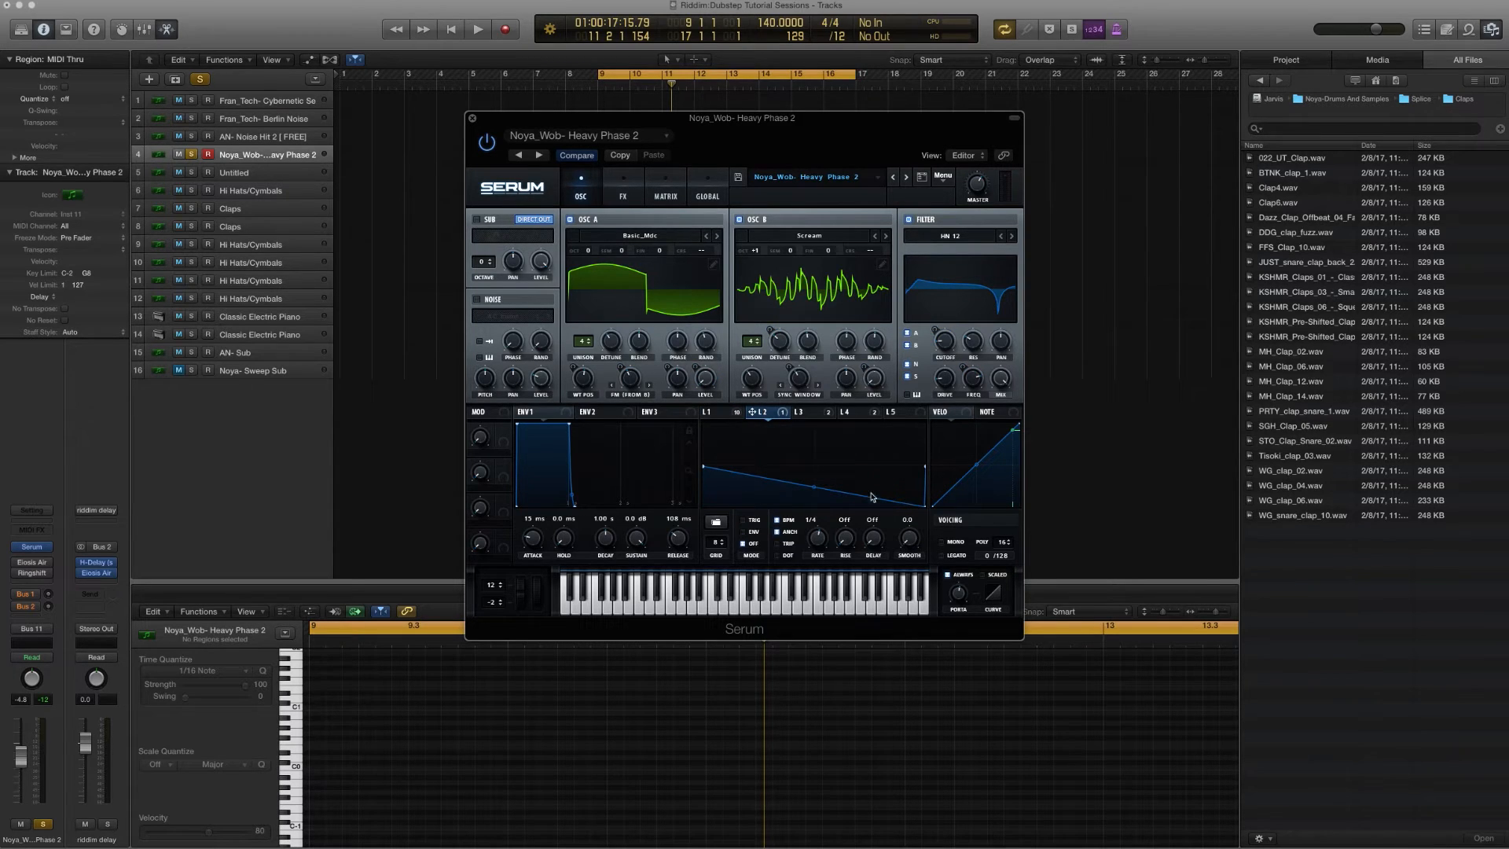
click(620, 186)
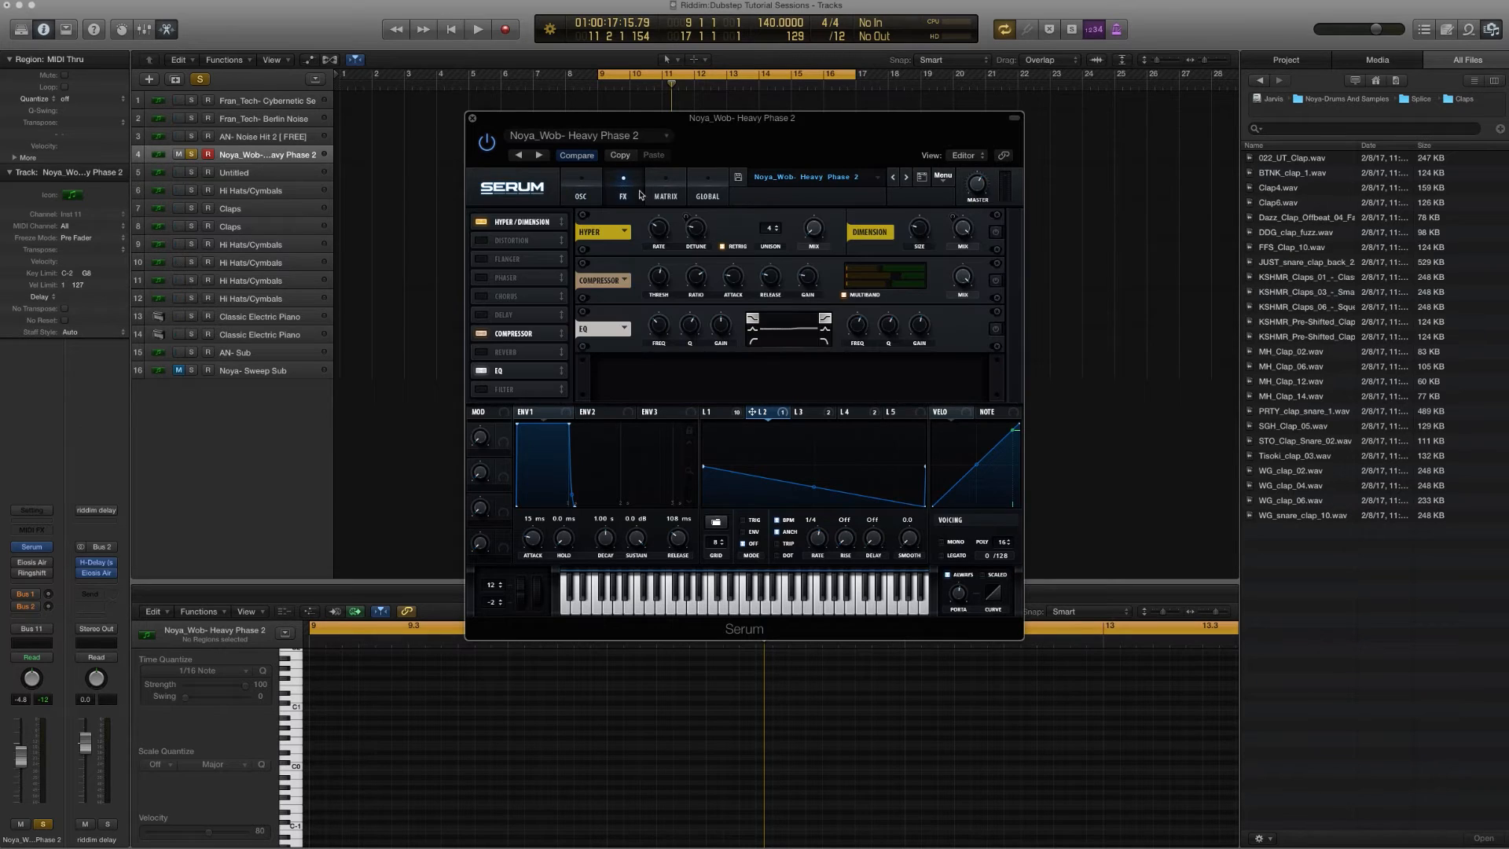
click(582, 198)
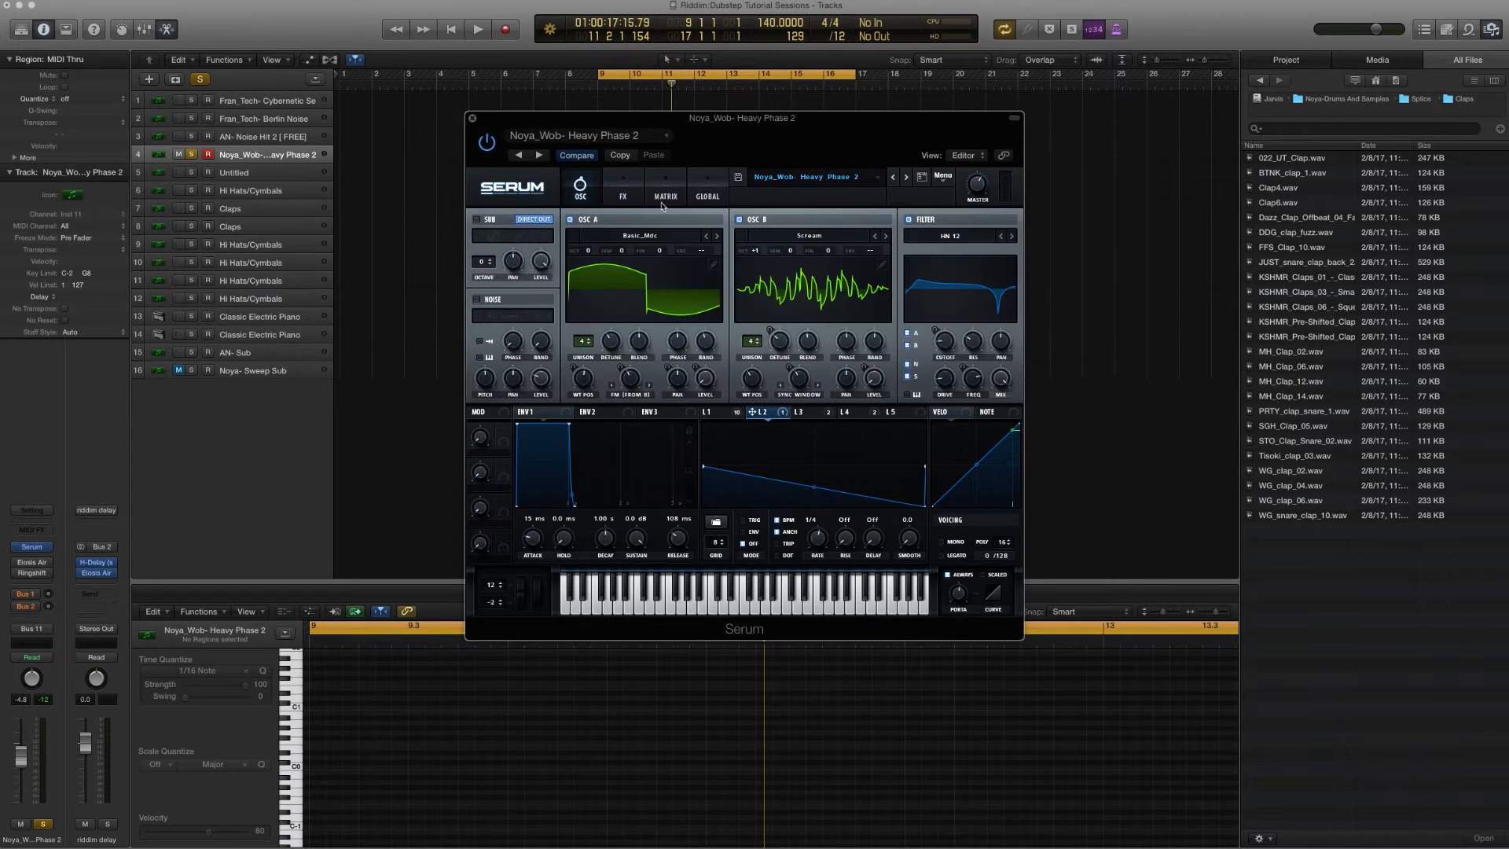
Step: Examine LFO 3's shape and its modulation of oscillator A's FM and pan while auditioning the loop, and compare it with LFO 1
click(812, 413)
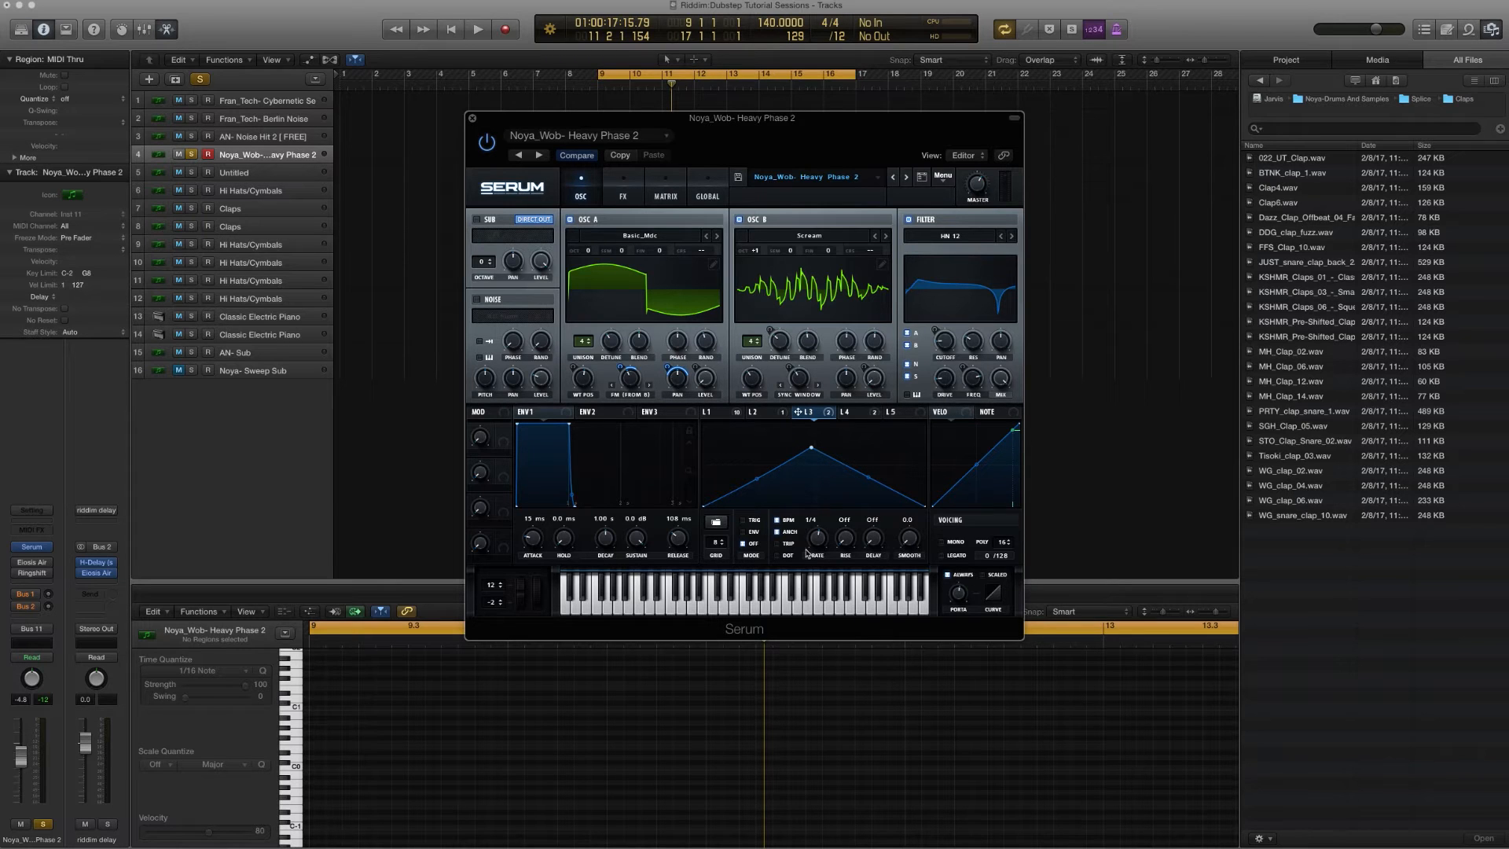
key(space)
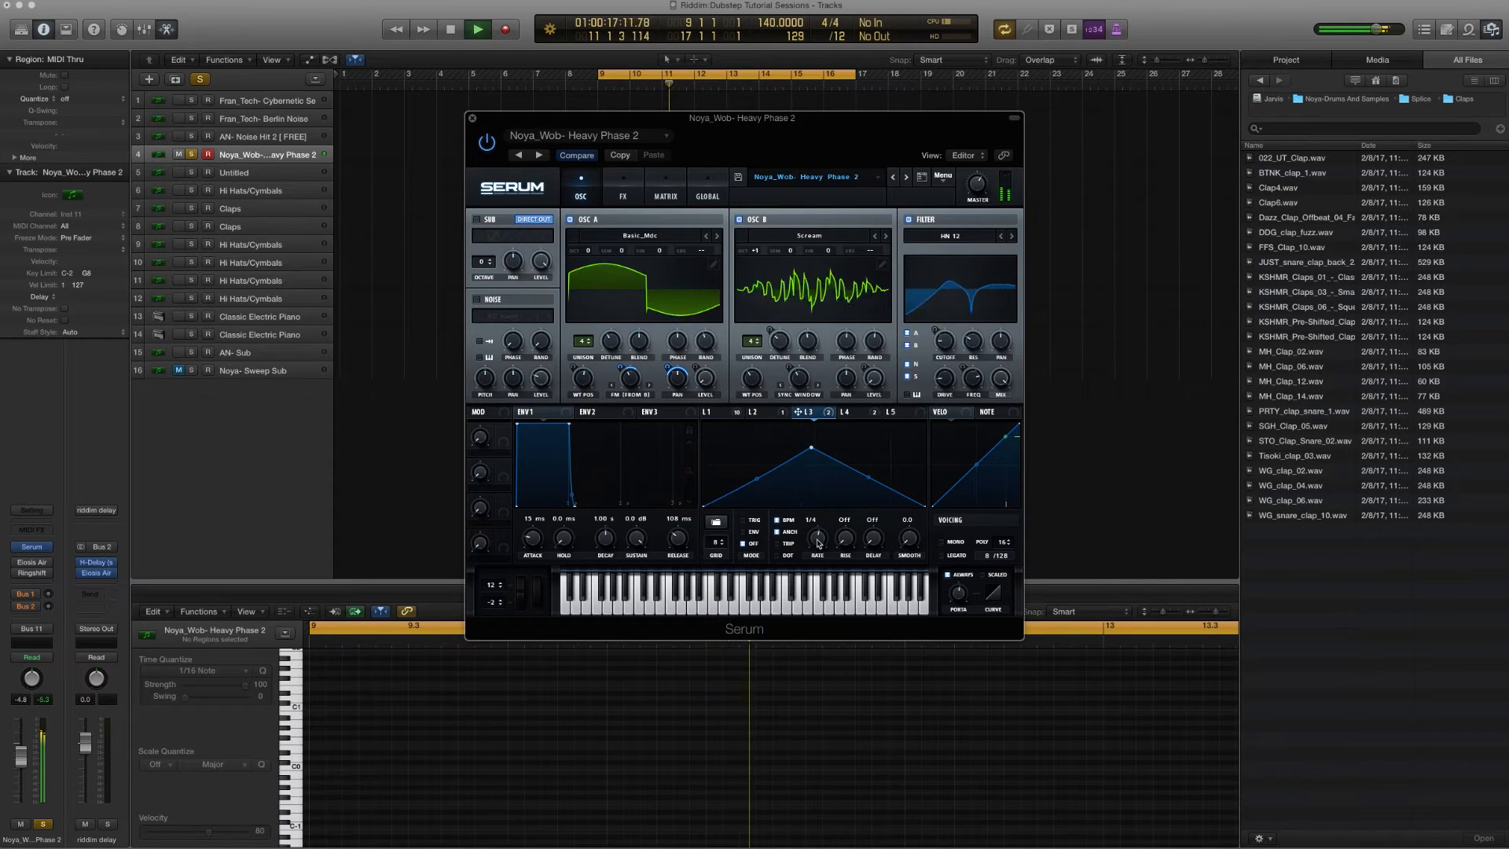
key(space)
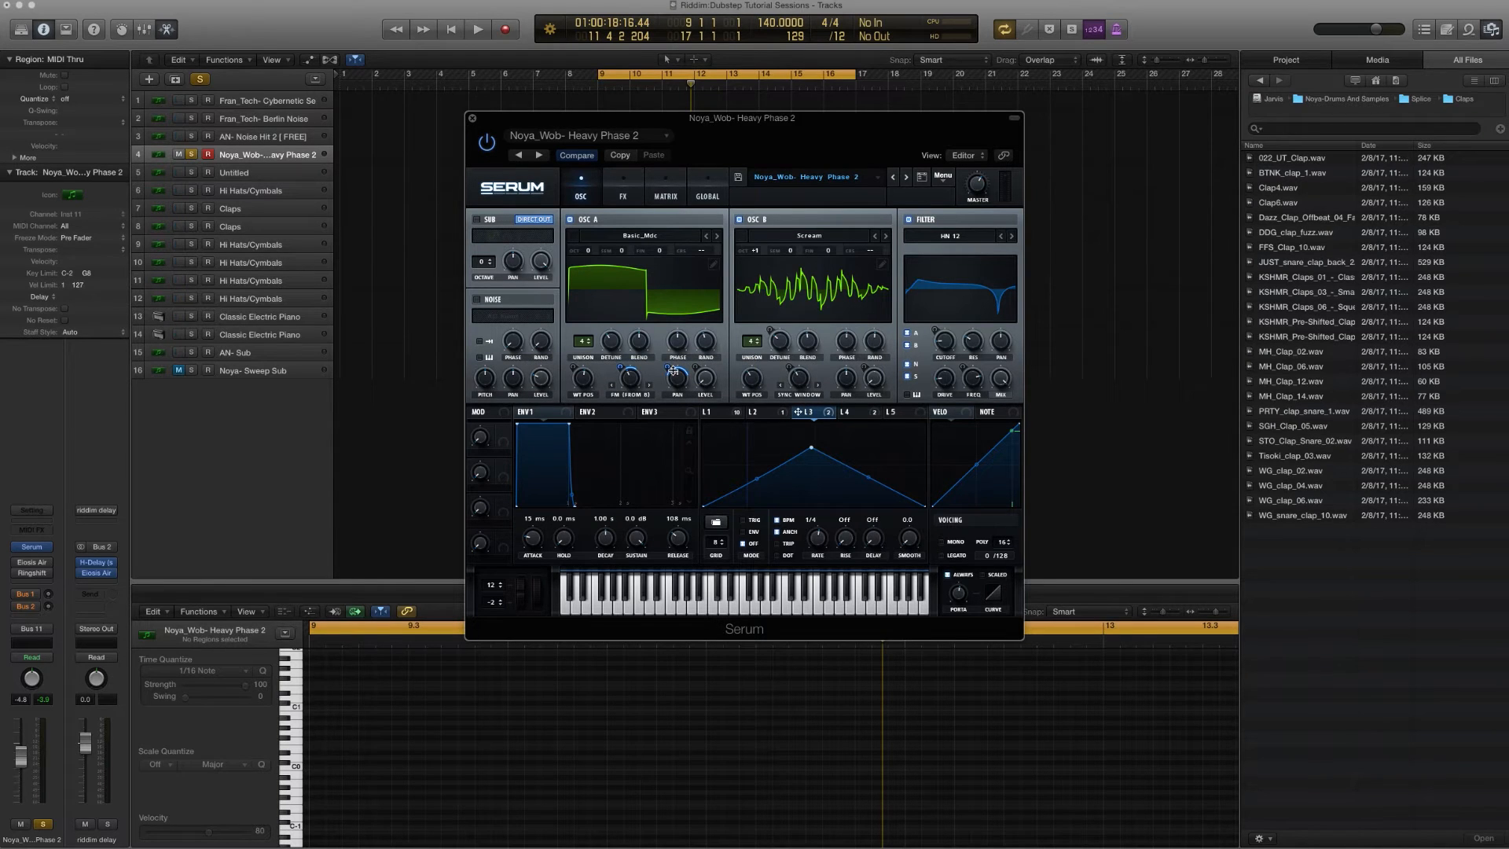
mouse_move(680, 378)
key(space)
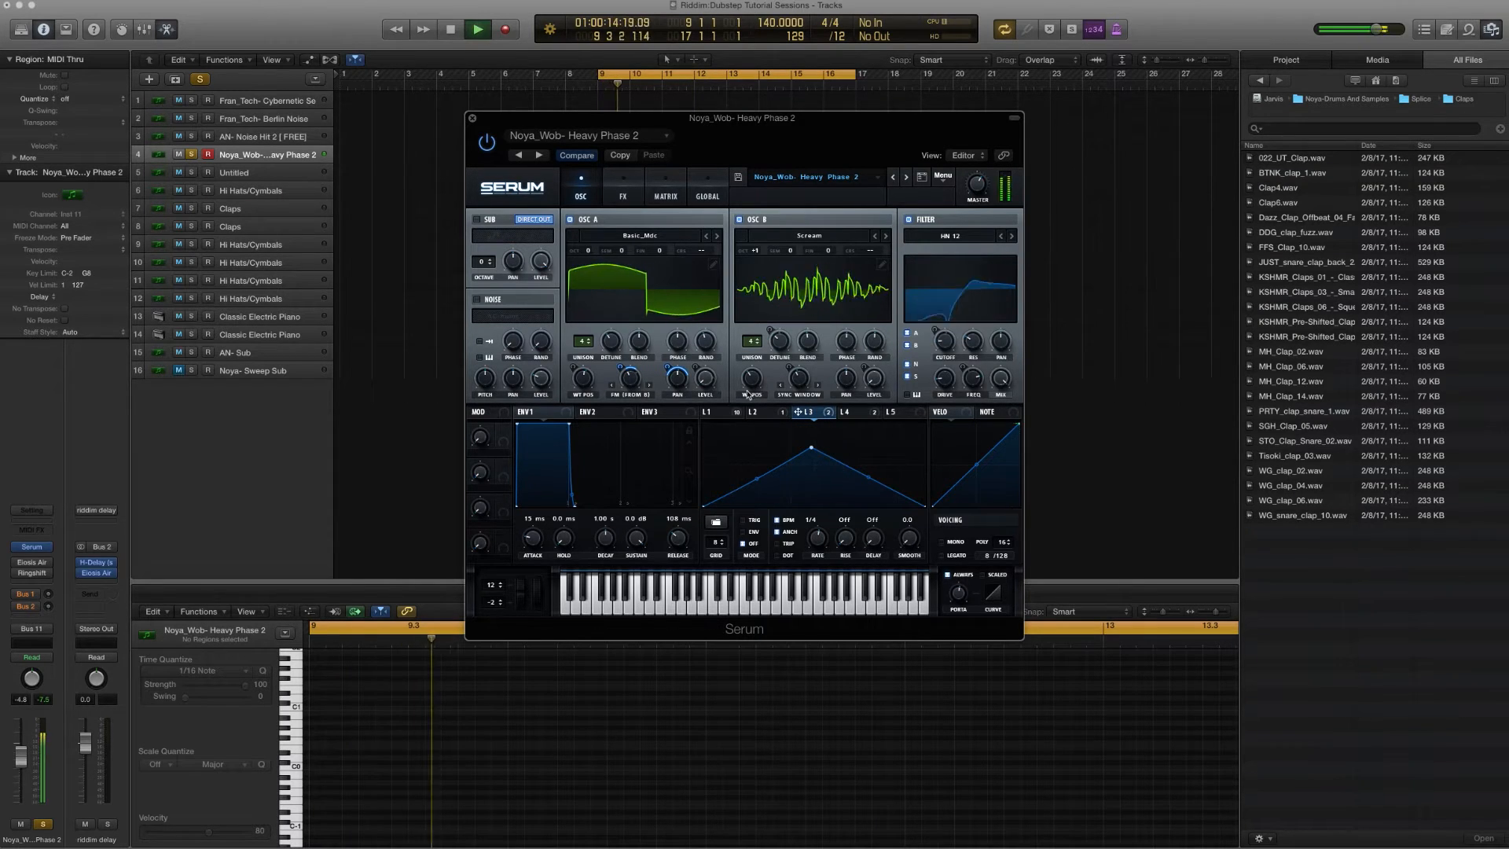
click(710, 413)
key(space)
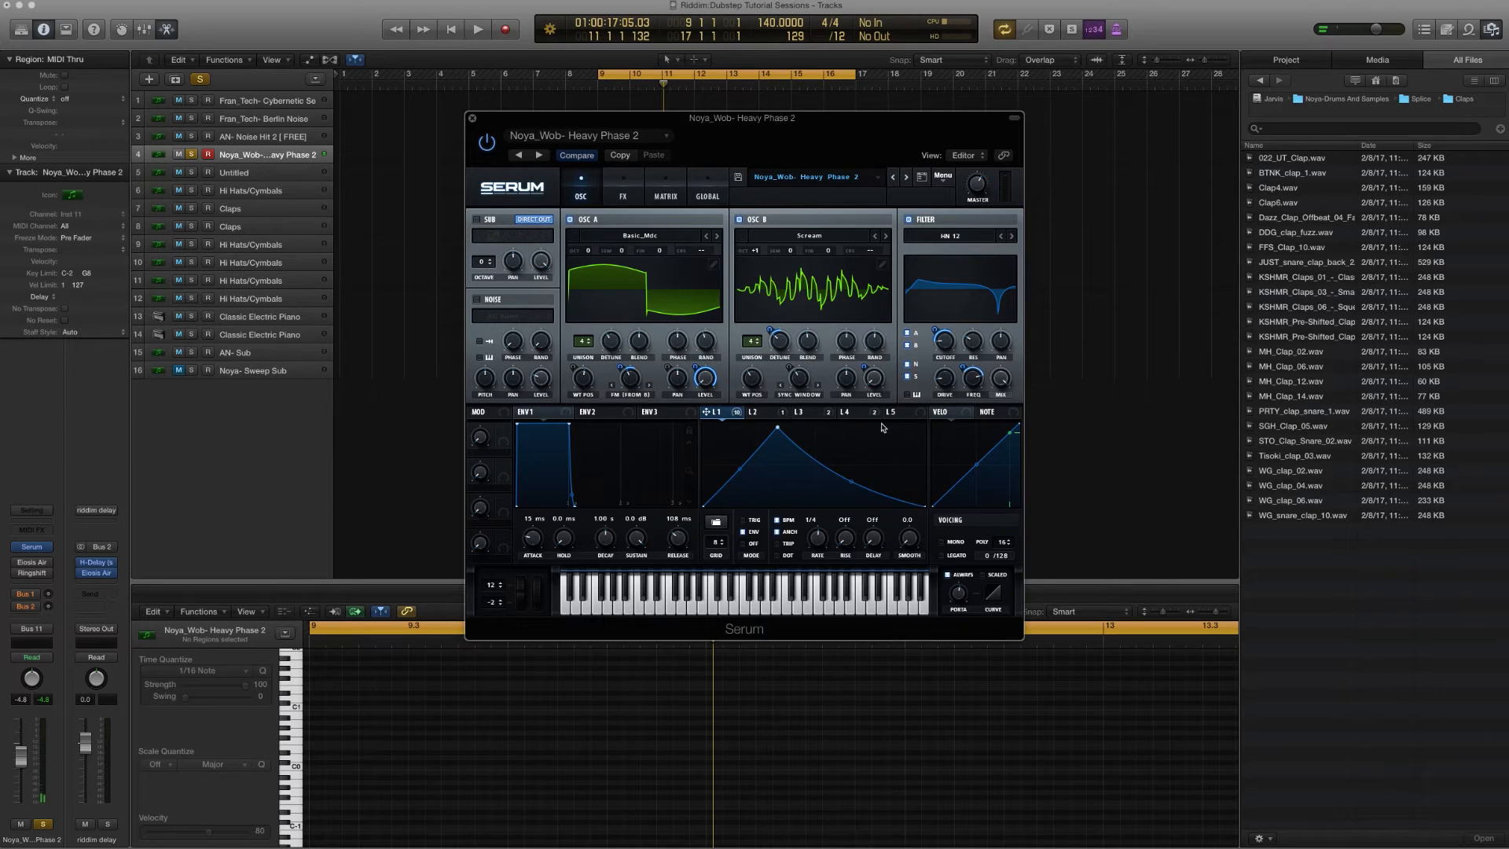
Step: Inspect LFO 4 and its modulation of oscillator A's wavetable position and oscillator B's sync warp, playing the loop to hear it
click(857, 413)
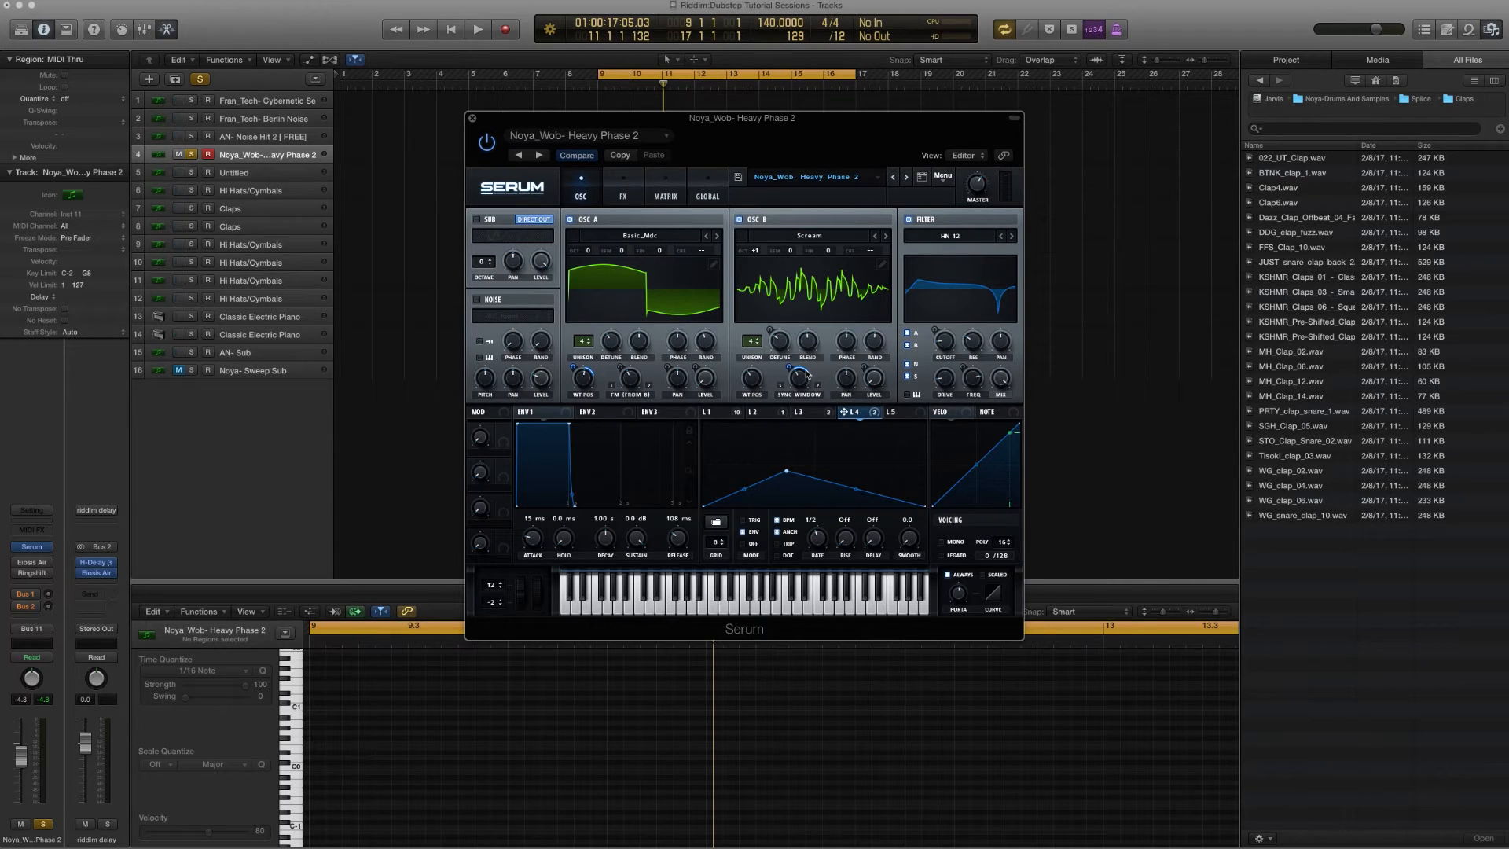
key(space)
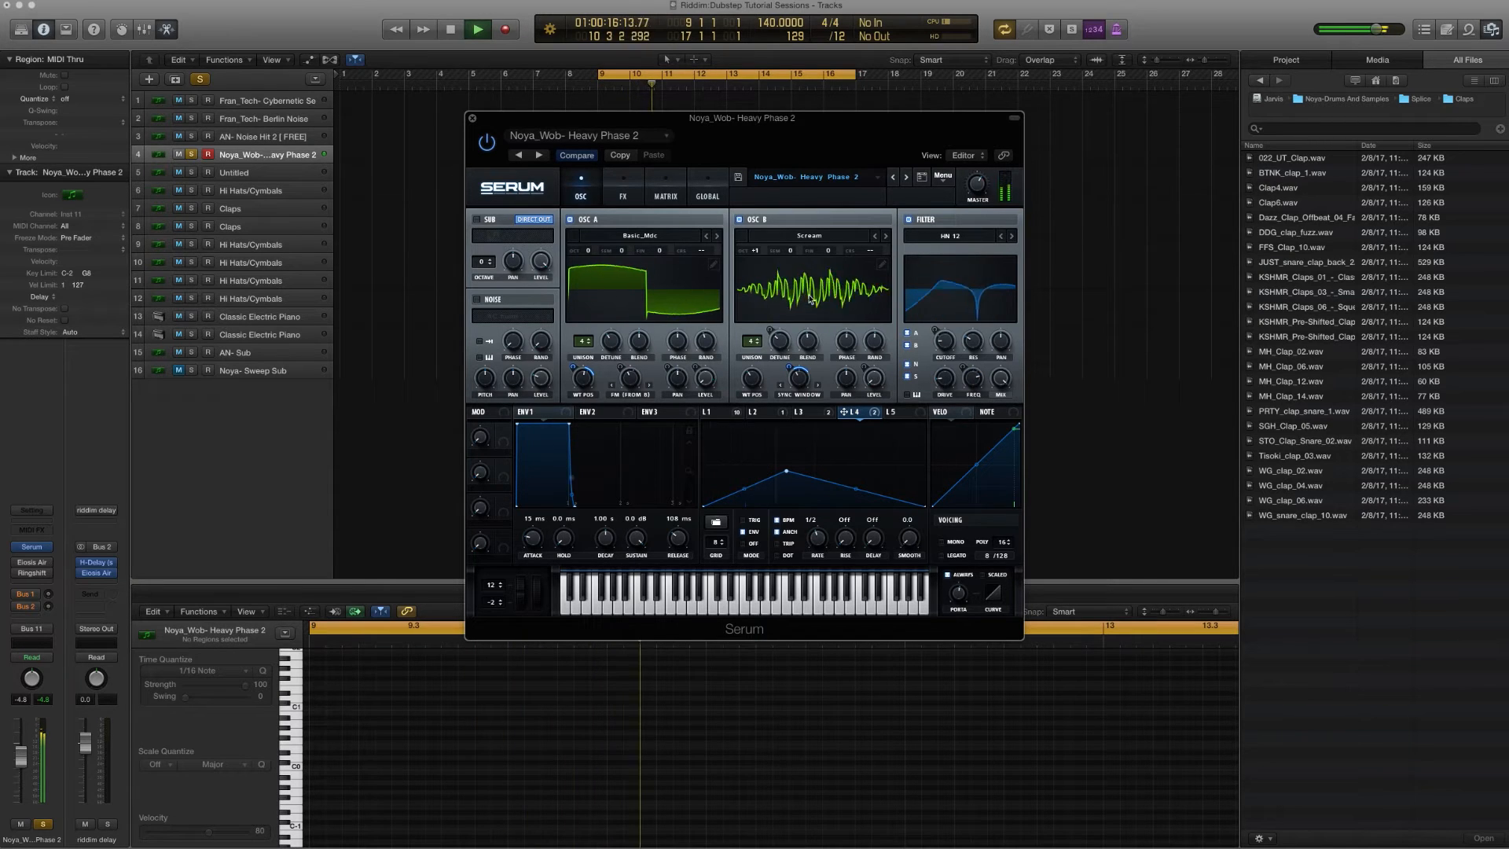
key(space)
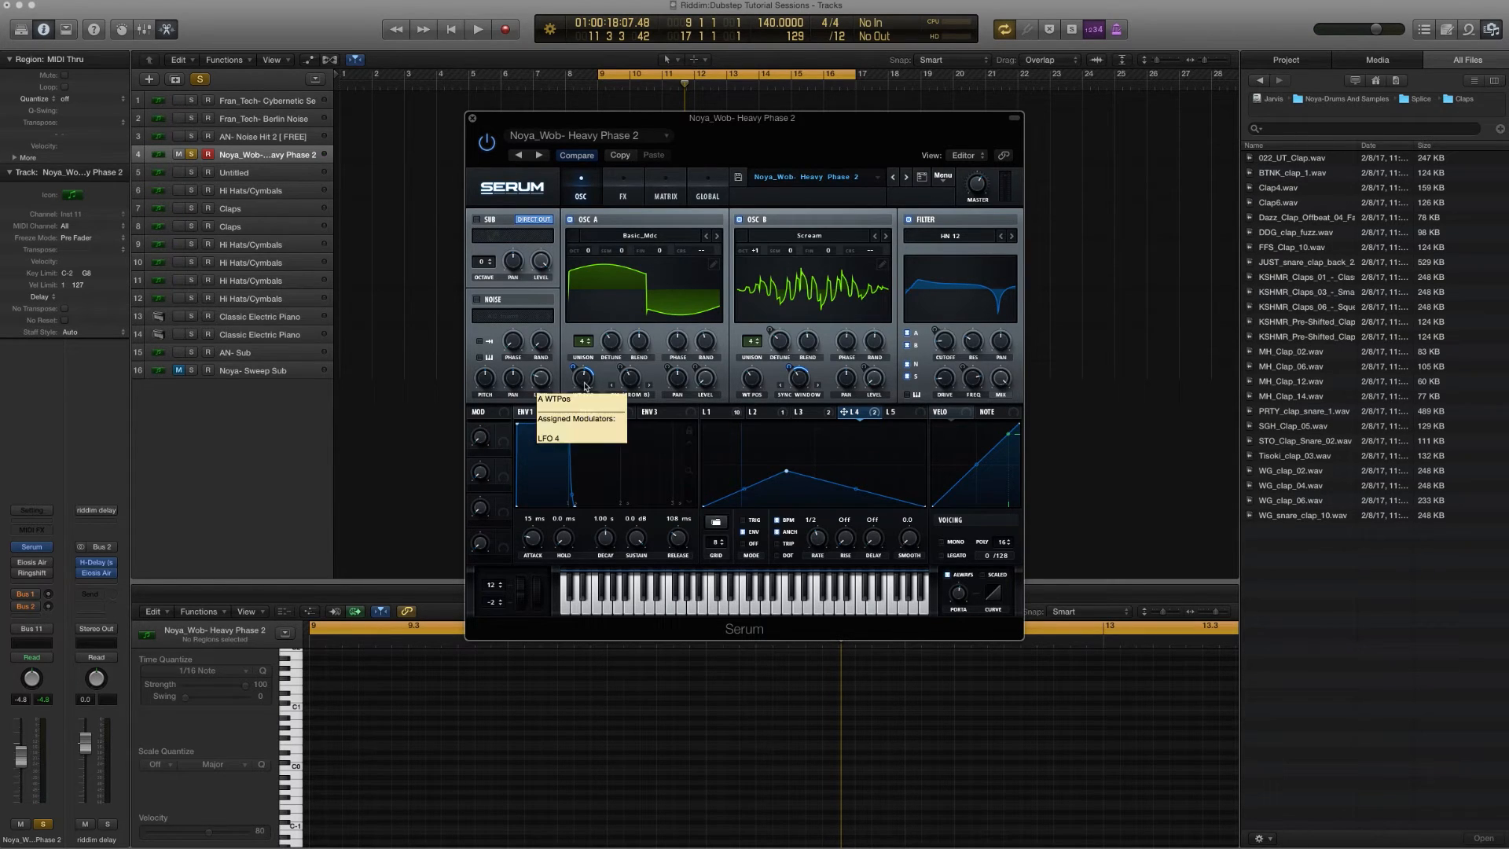
key(space)
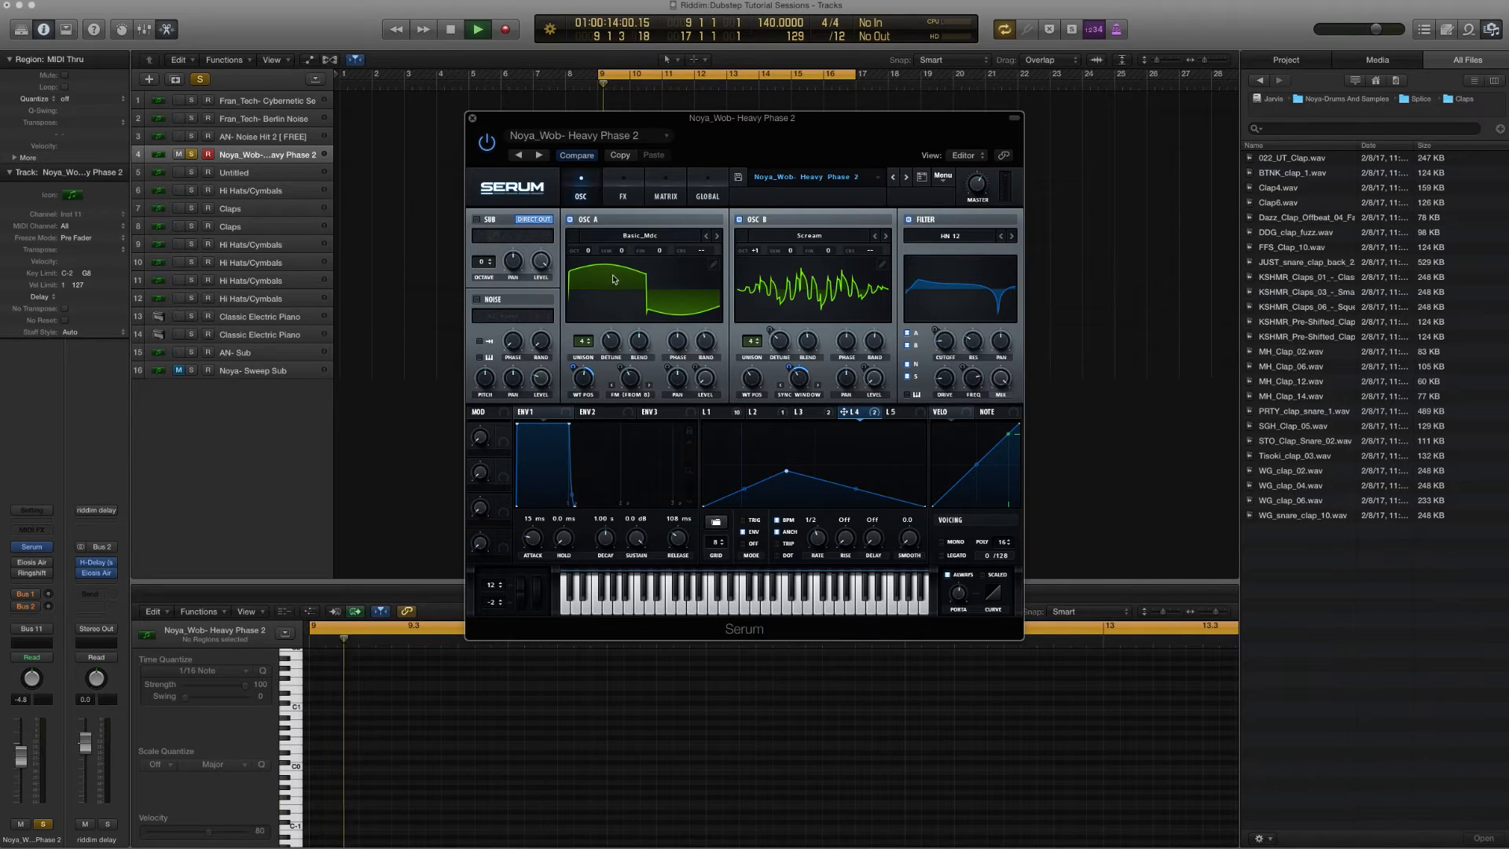
key(space)
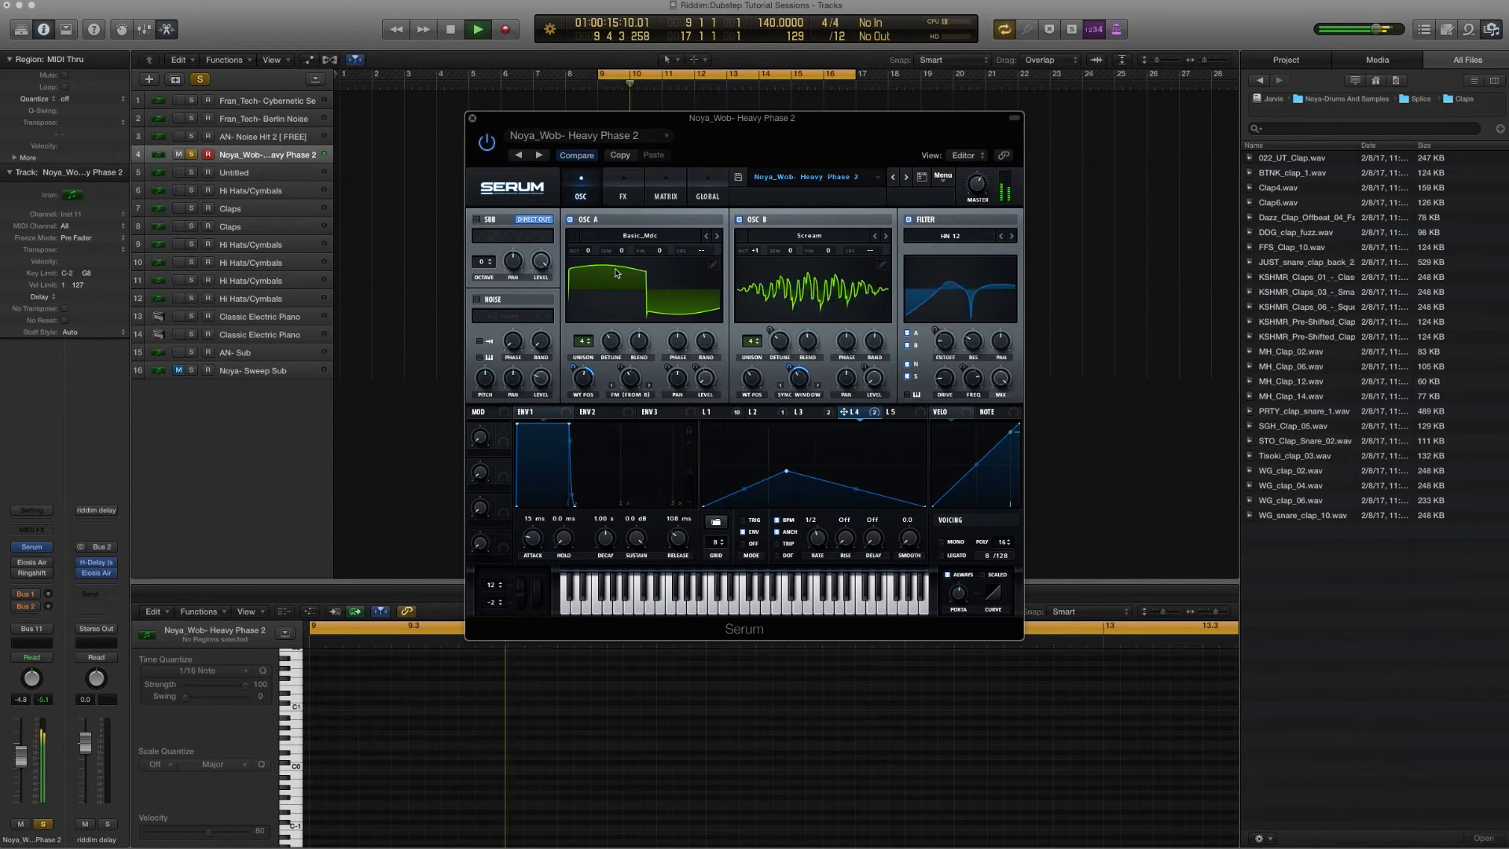
key(space)
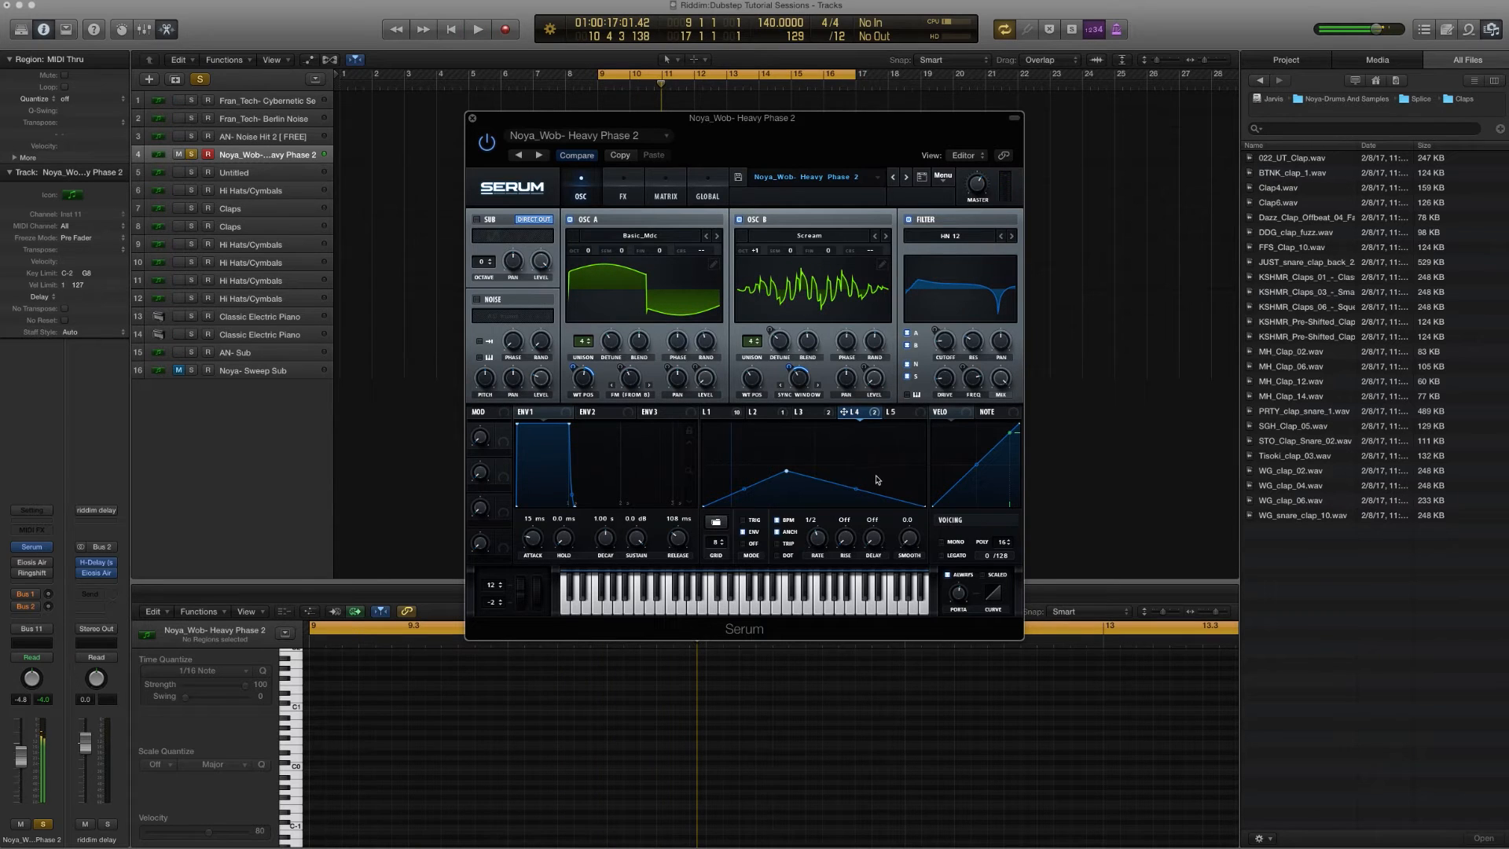
Step: Nudge the peak of LFO 4's shape slightly lower and play back the loop
mouse_move(787, 472)
mouse_down()
mouse_move(691, 448)
mouse_move(697, 418)
mouse_move(785, 418)
mouse_move(786, 474)
mouse_up()
key(space)
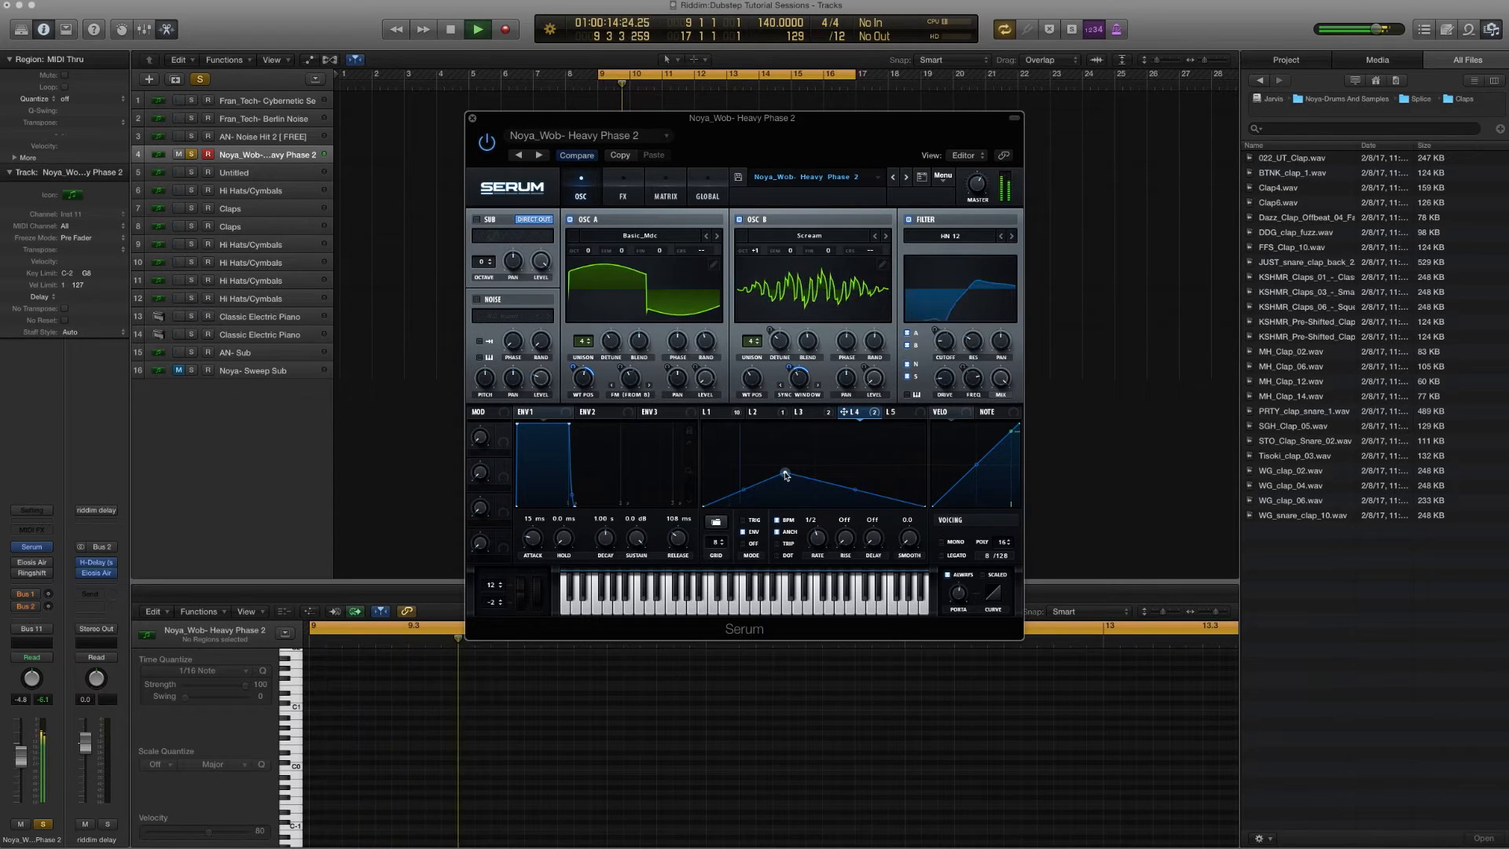
key(space)
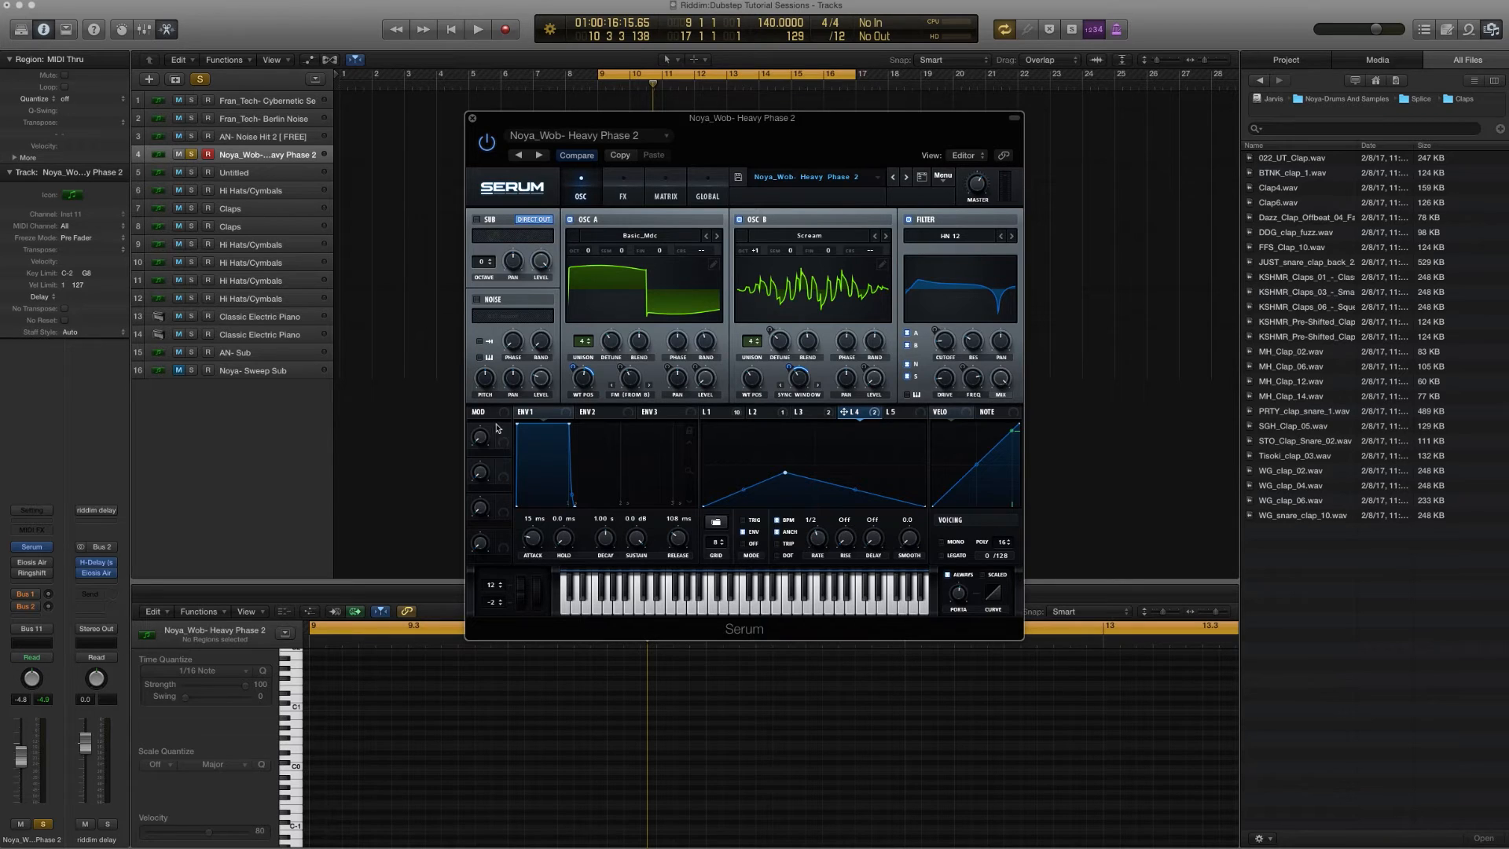
Step: Check envelope 1's attack, hold, decay, sustain and release values
click(533, 541)
click(562, 539)
click(602, 540)
click(634, 539)
click(679, 540)
Step: Move the Serum window aside, enlarge the arrangement and show the first Noya_Wob- Riddim Phase region's notes in the Piano Roll
drag(749, 120, 1165, 111)
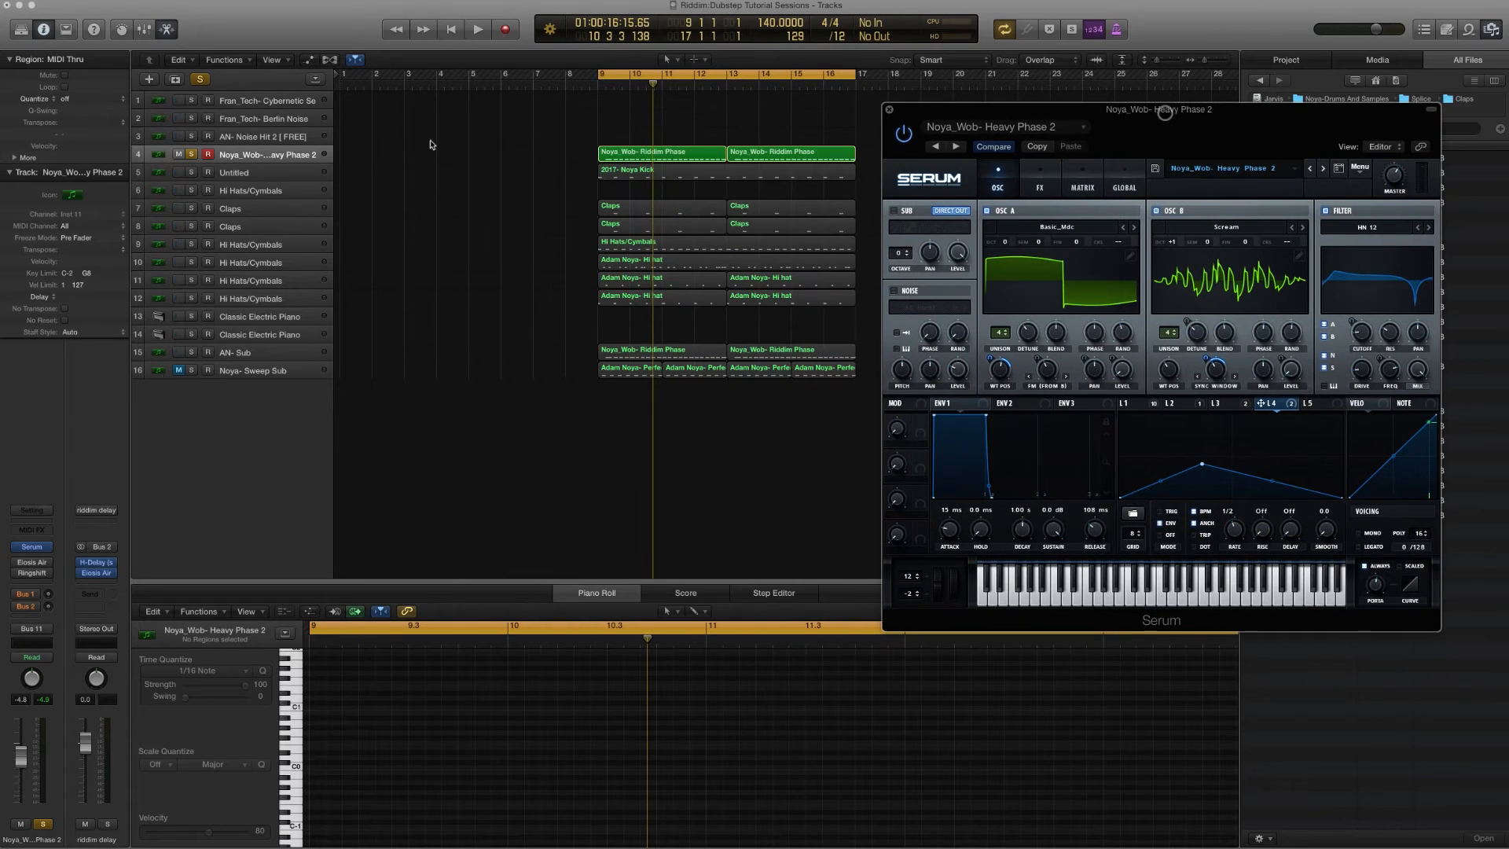
click(1165, 63)
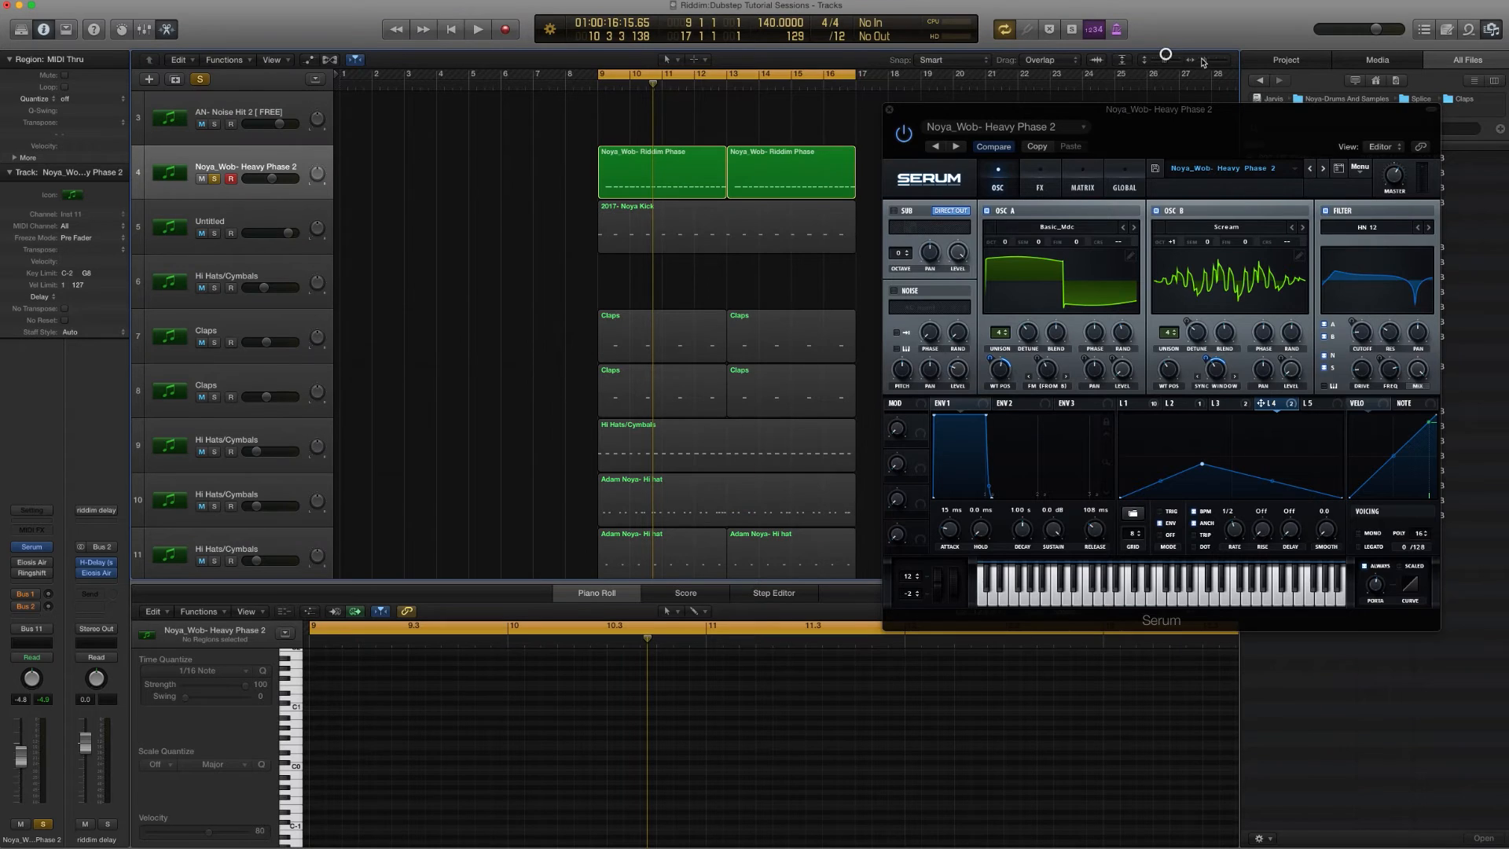
drag(1205, 61, 1217, 60)
scroll(617, 158, left, 3)
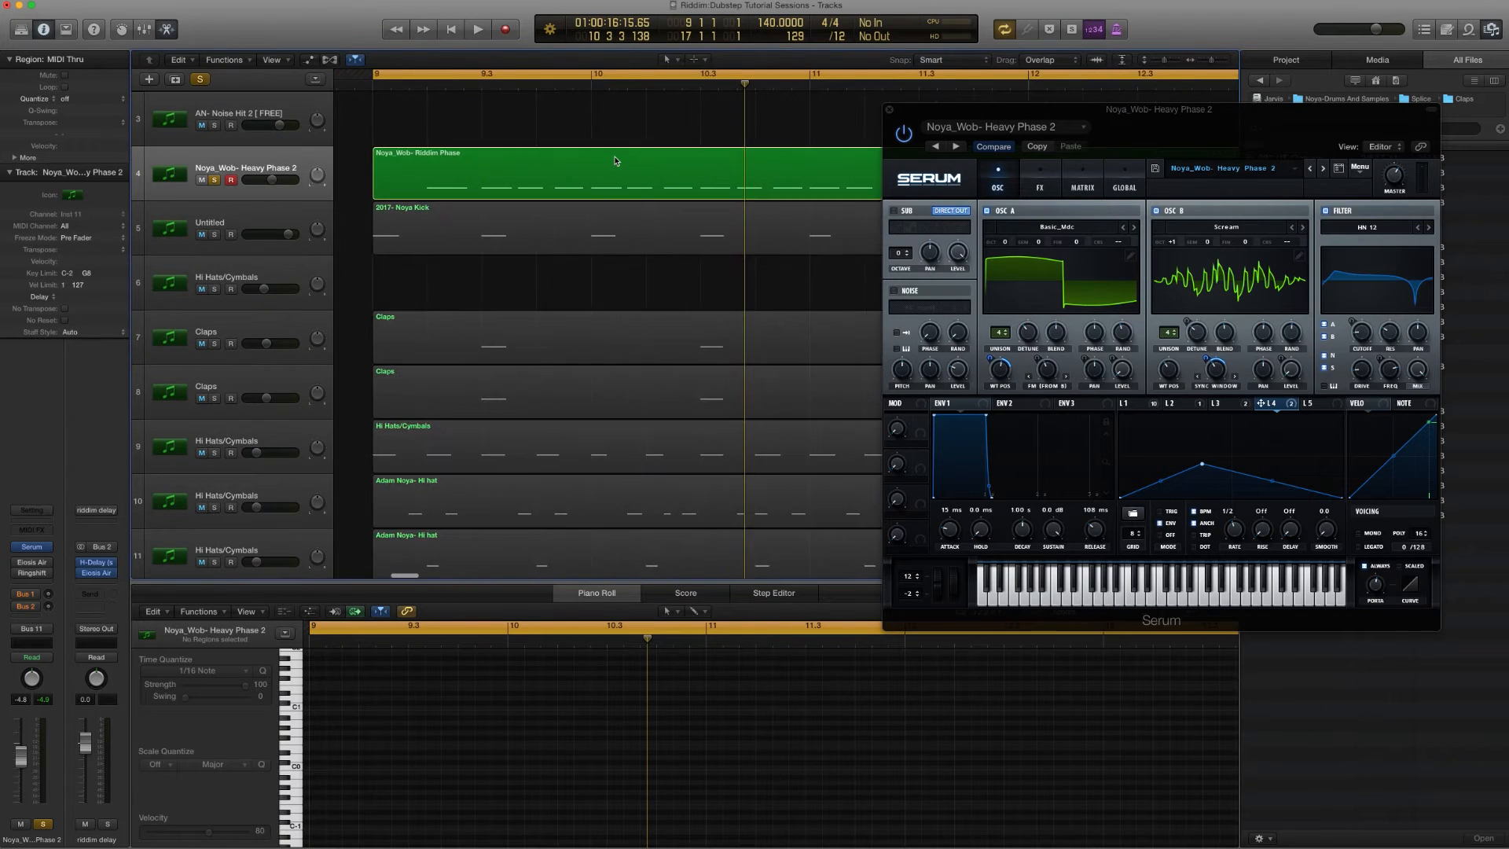
click(621, 162)
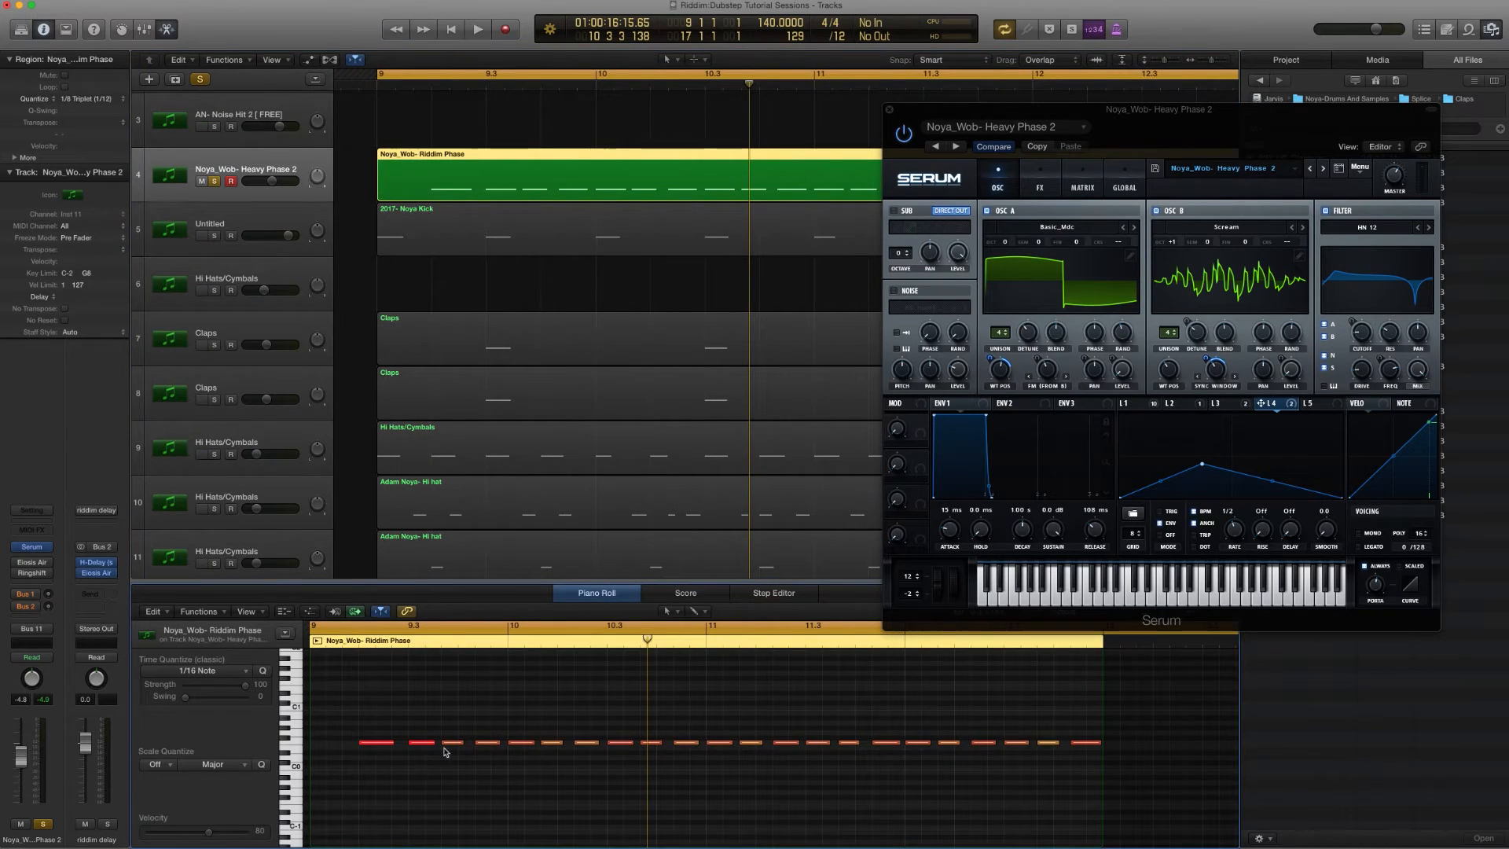
drag(1158, 118, 999, 104)
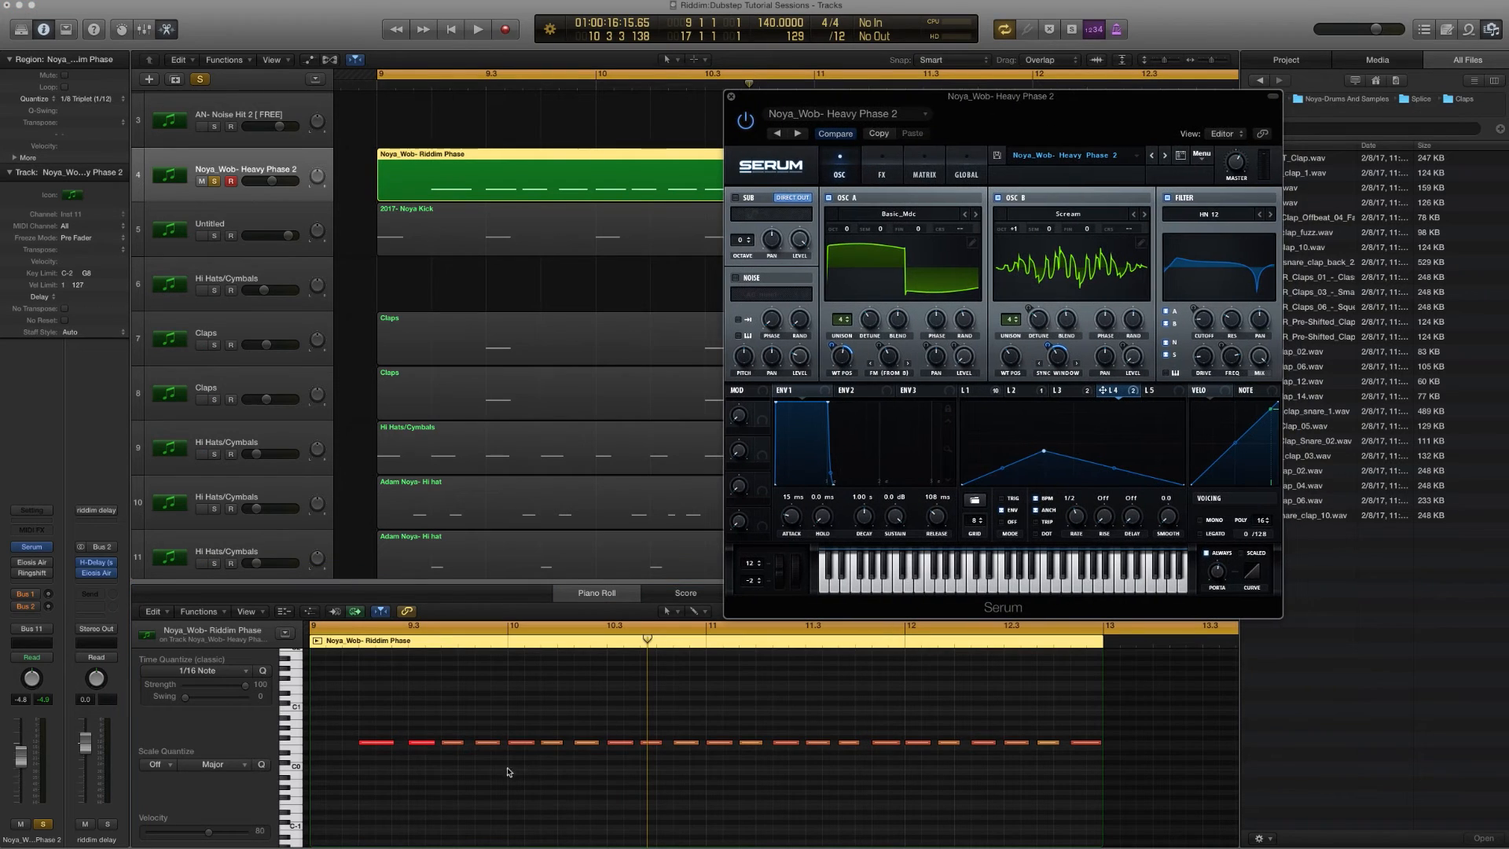
Step: Bring LFO 1 back into view and check the portamento setting
click(978, 391)
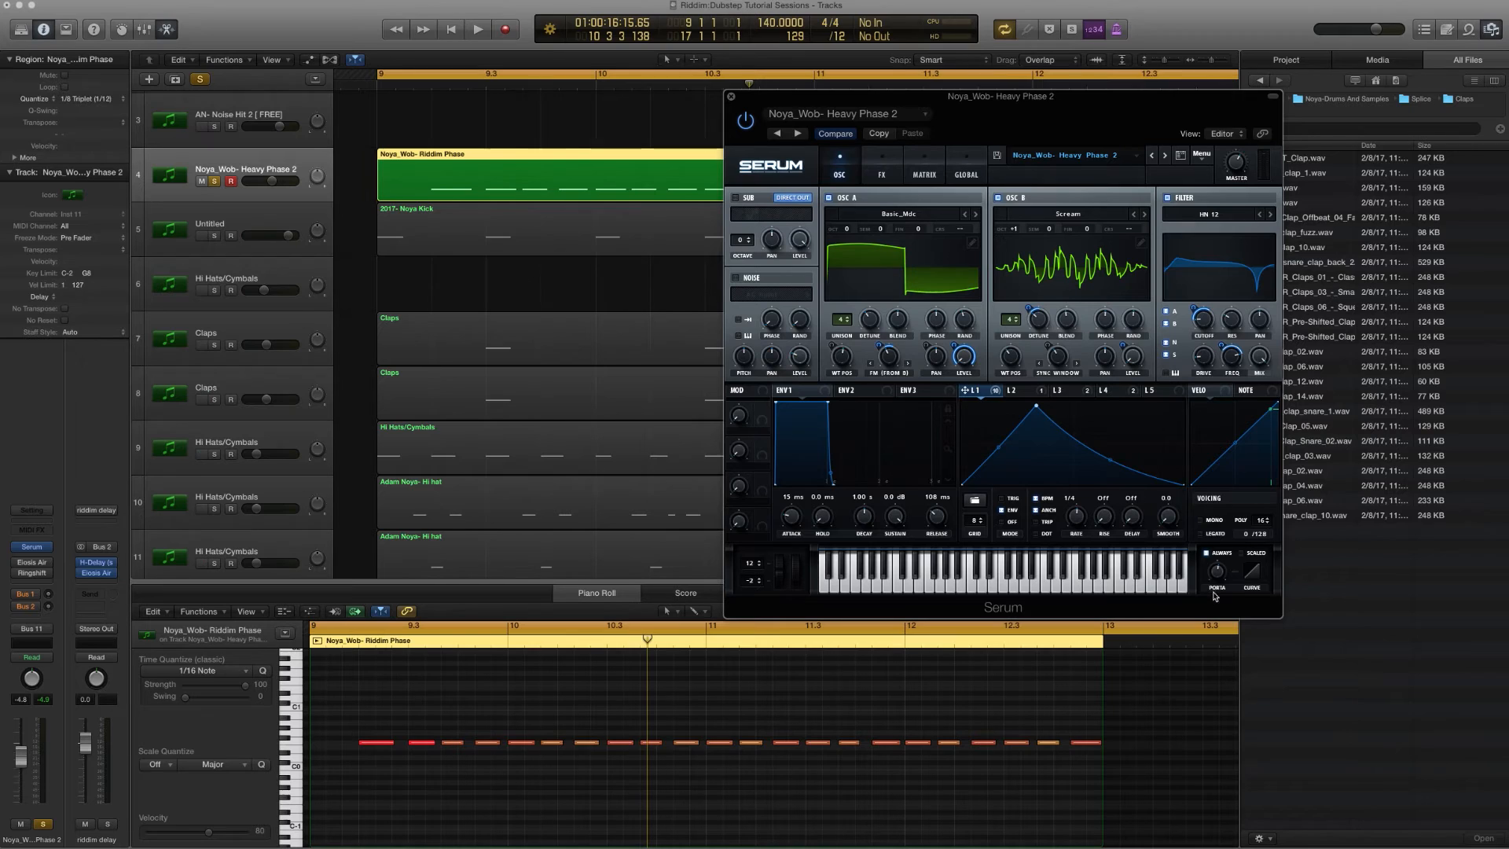
drag(1220, 576, 1221, 579)
Step: Examine the Hyper/Dimension settings, the multiband compressor and both EQ bands in Serum's effects rack
click(885, 172)
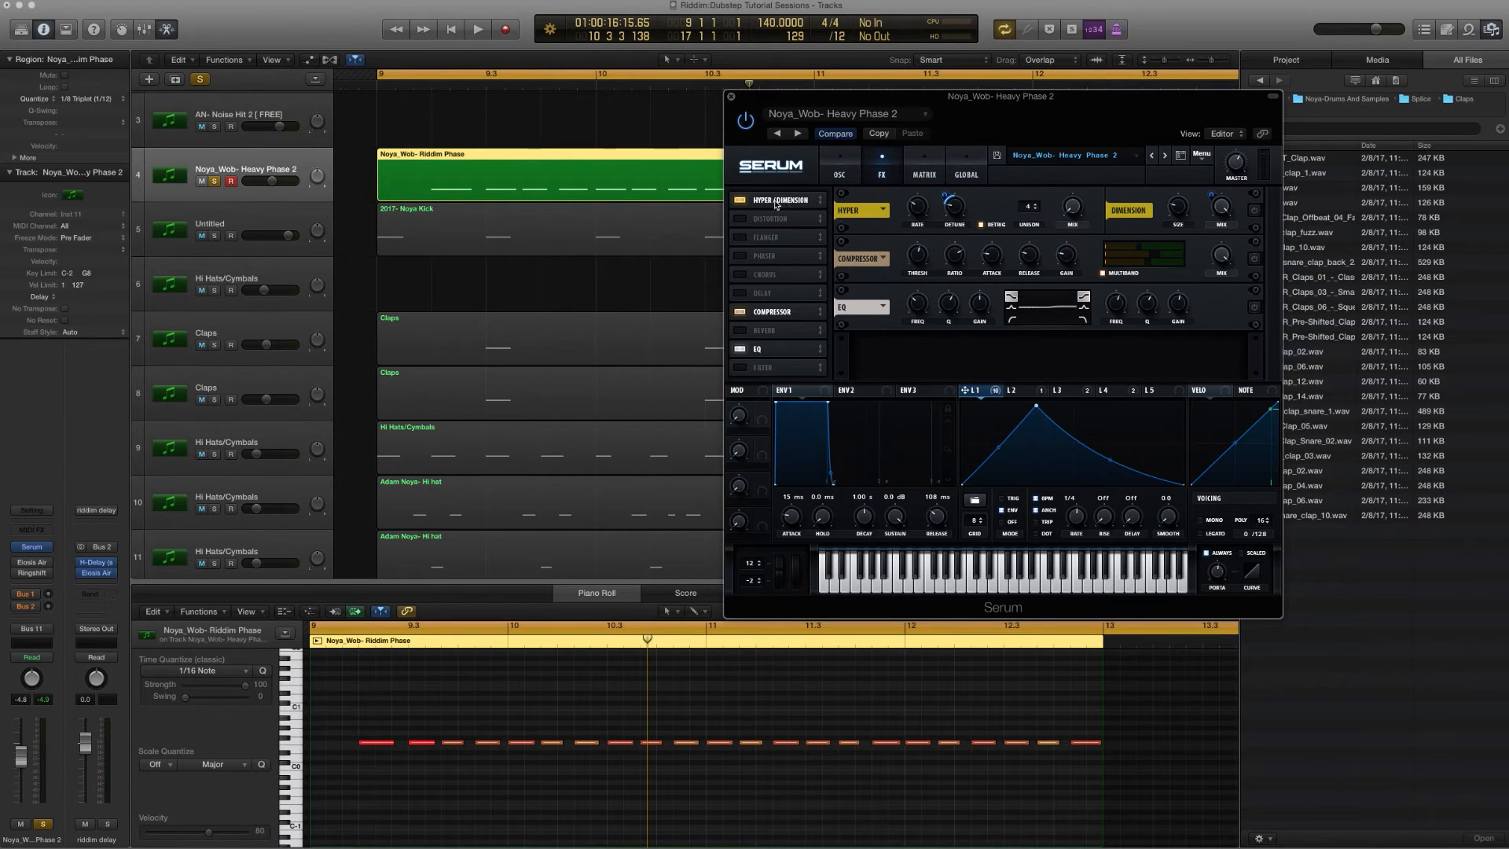
mouse_move(915, 210)
click(1103, 275)
mouse_move(1129, 251)
click(1145, 256)
click(1138, 263)
click(1255, 259)
mouse_move(917, 306)
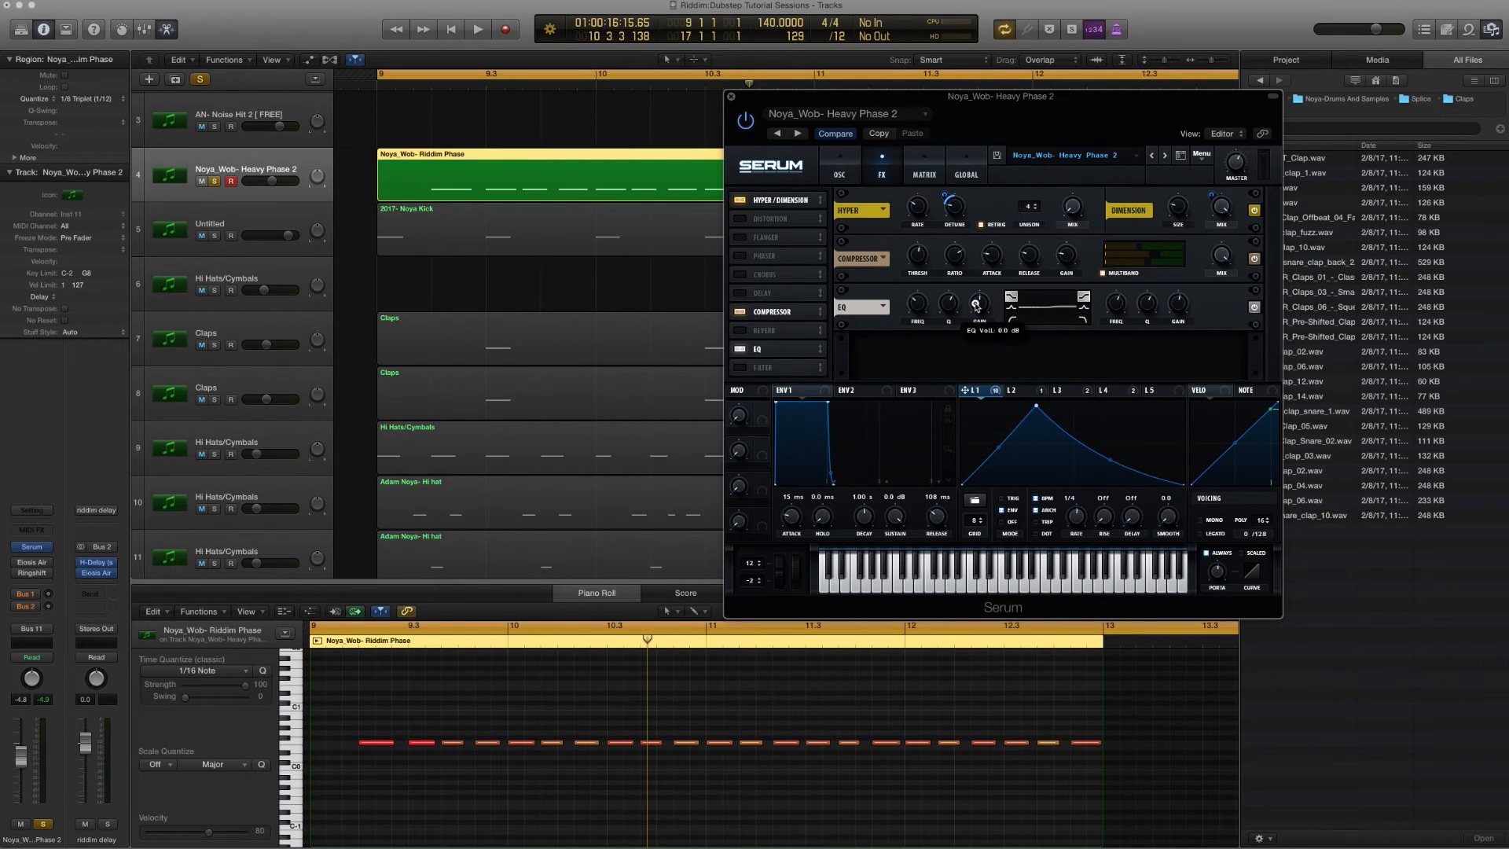
mouse_move(1114, 306)
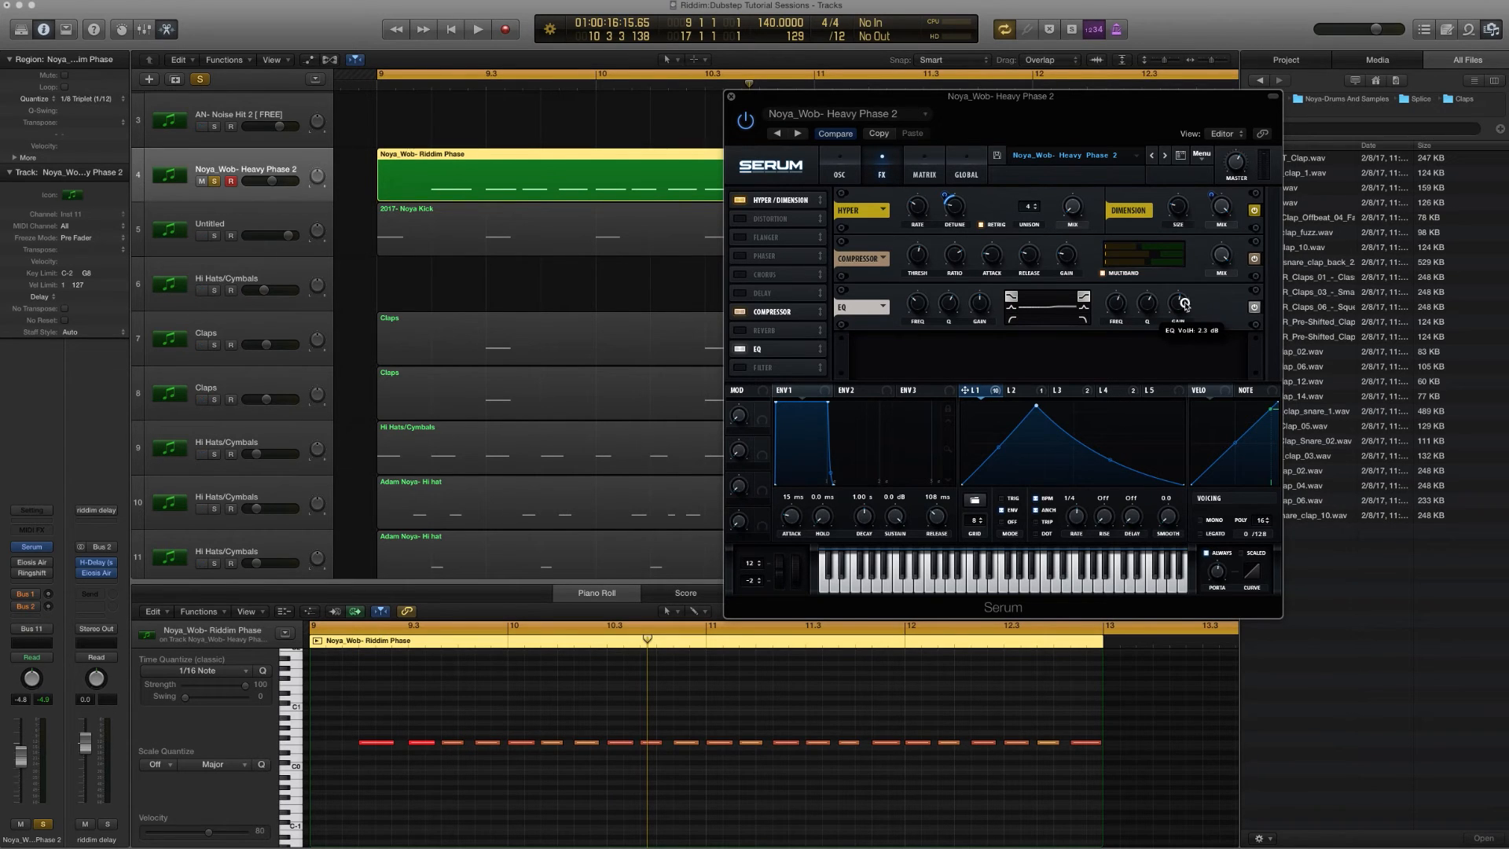
Step: Return to the oscillator view and audition the wobble loop with all effects on
click(840, 169)
key(space)
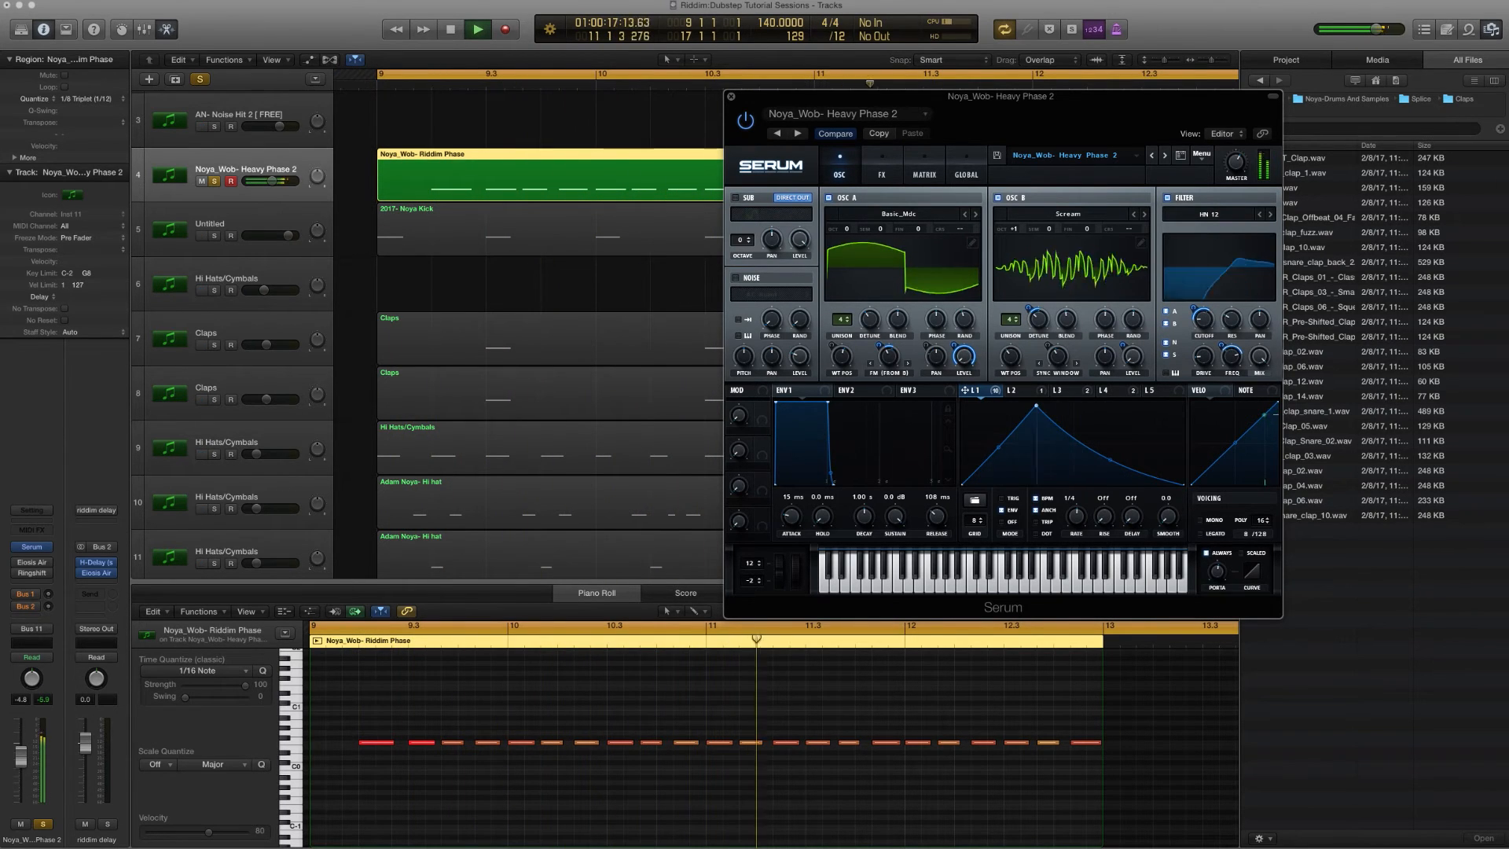
key(space)
Step: Turn off Low Latency Mode, adjust the wobble track's Bus 2 send and play back the loop
click(200, 1)
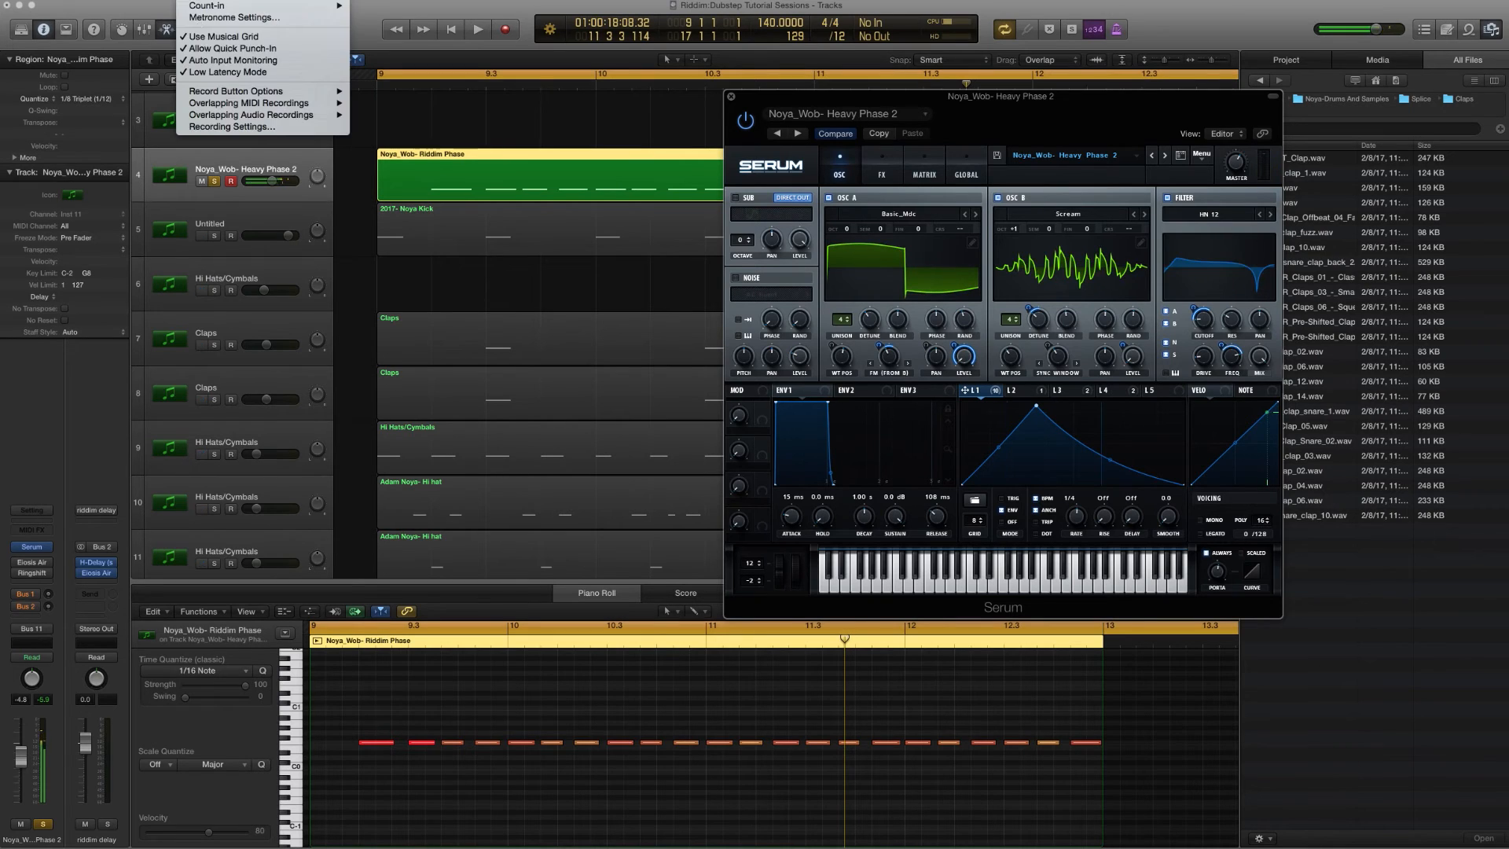
click(208, 72)
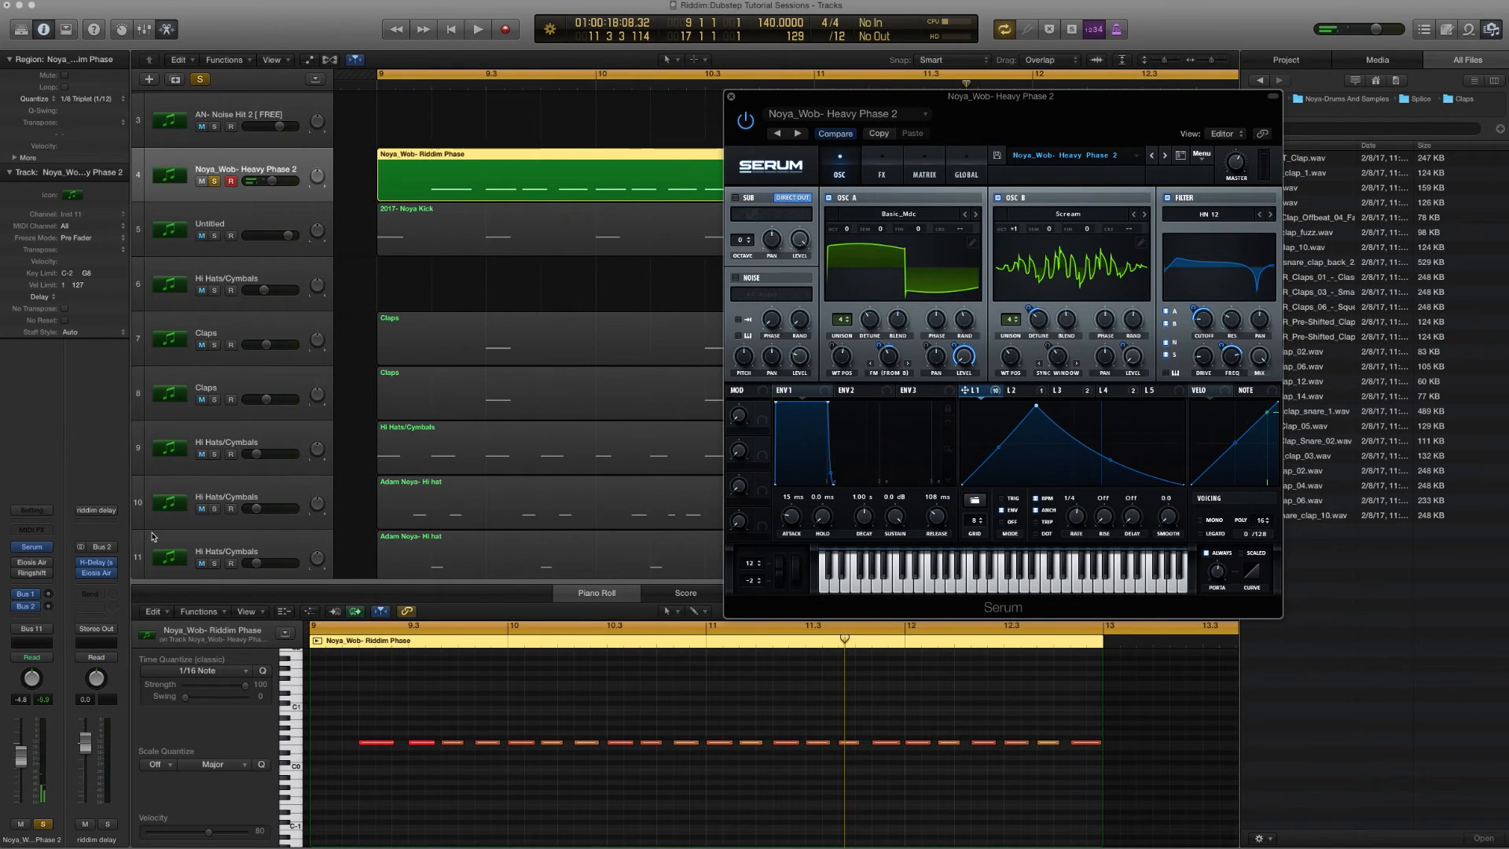
drag(48, 606, 43, 570)
key(space)
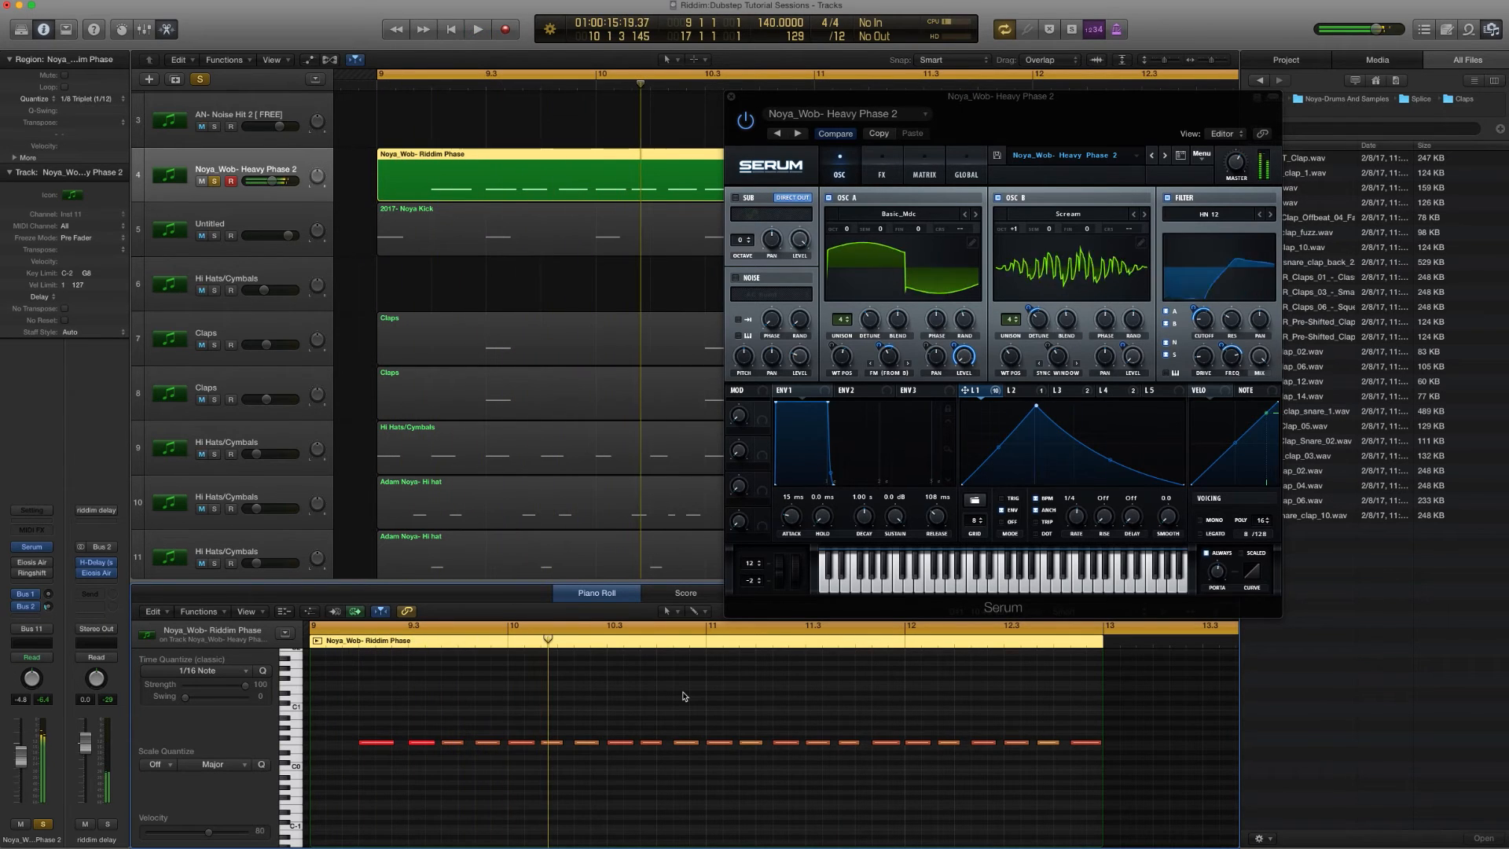
key(space)
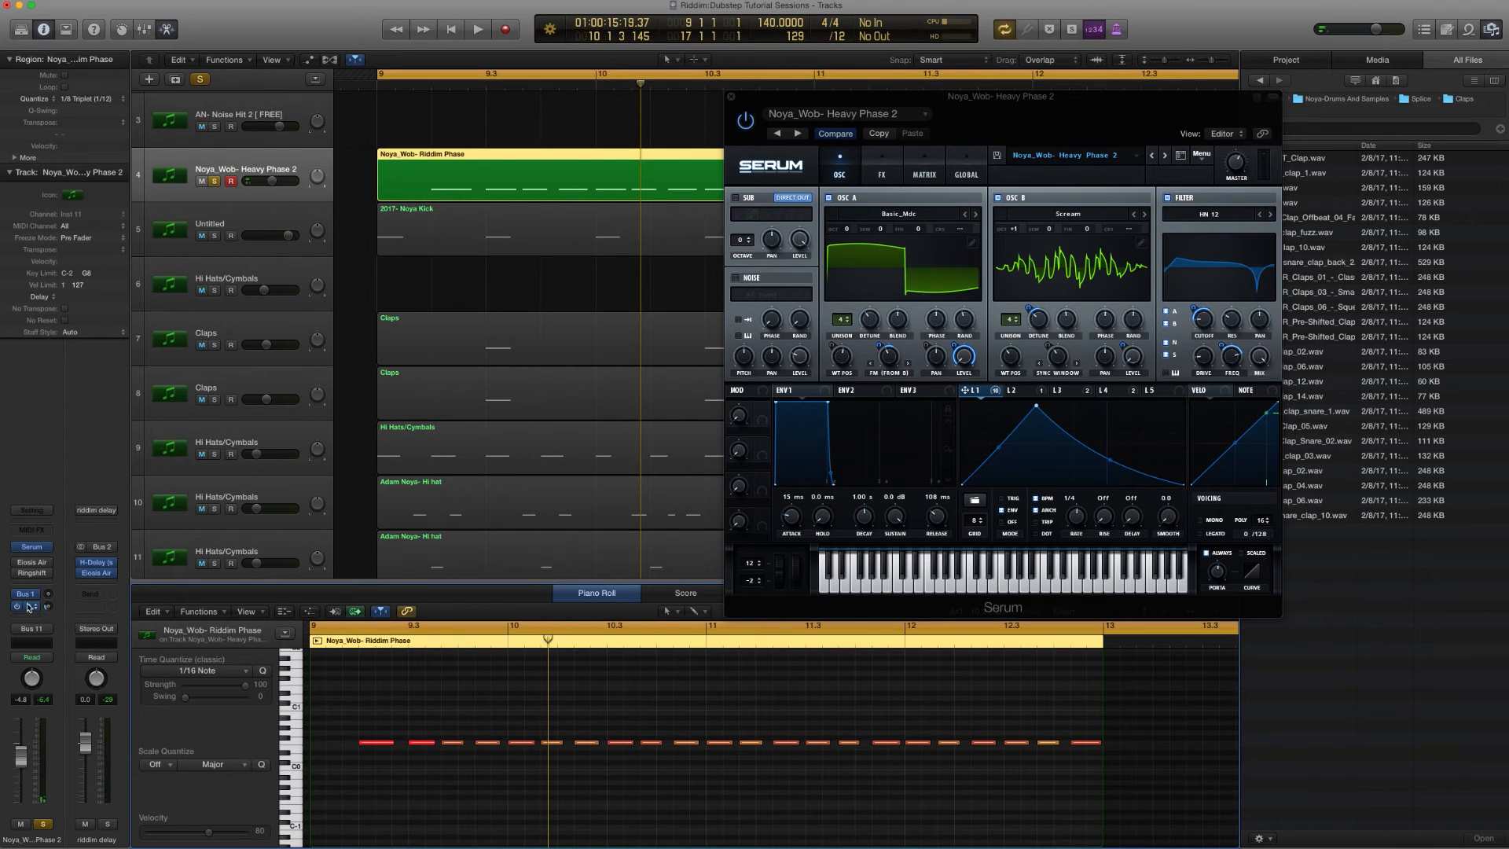
Step: Open the H-Delay and the AirEQ inserts on the riddim delay bus to examine their settings
click(94, 563)
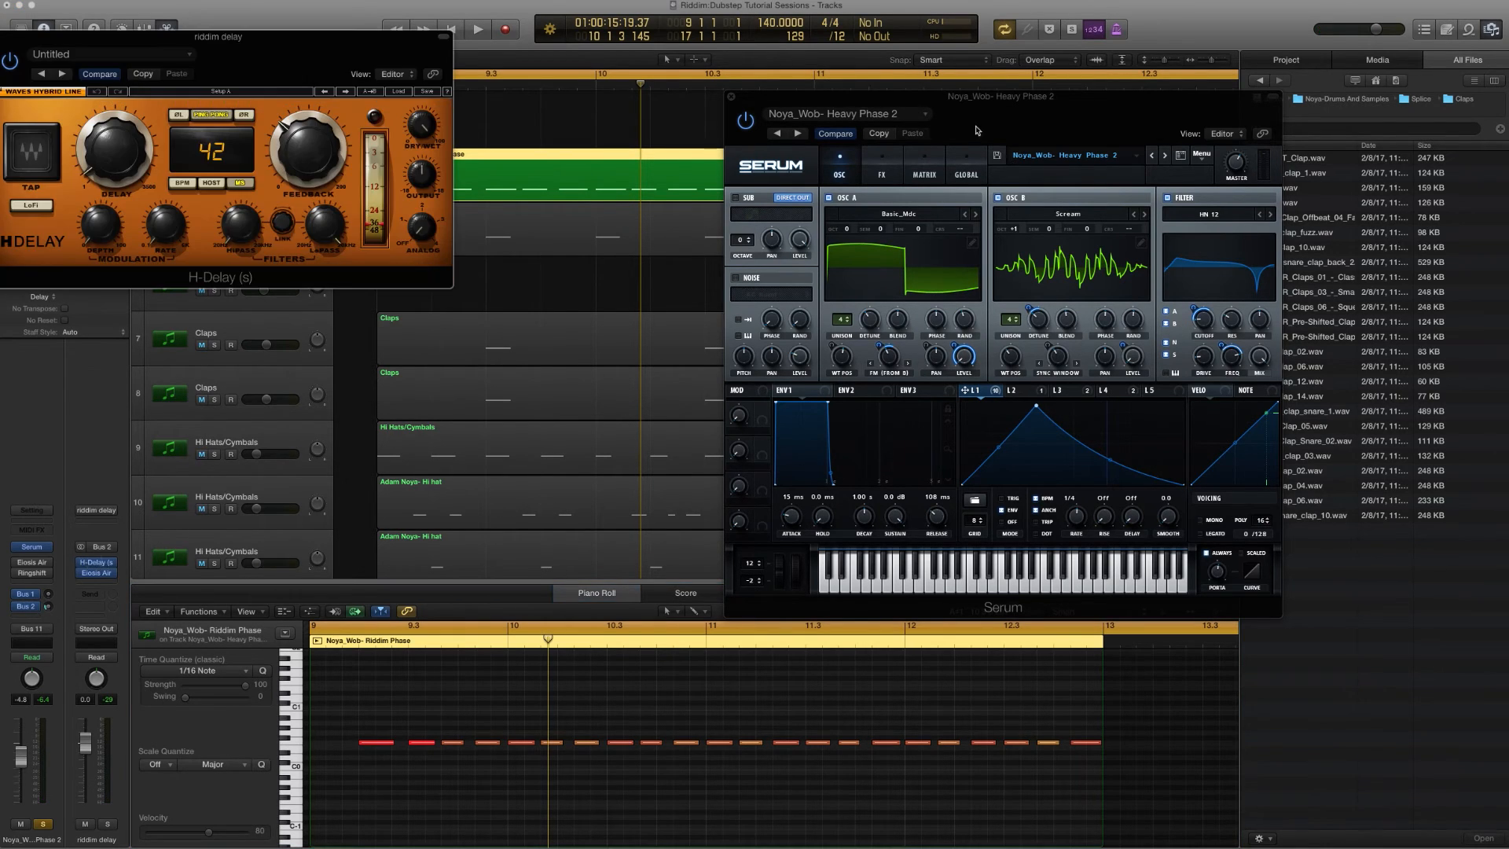
drag(228, 35, 803, 94)
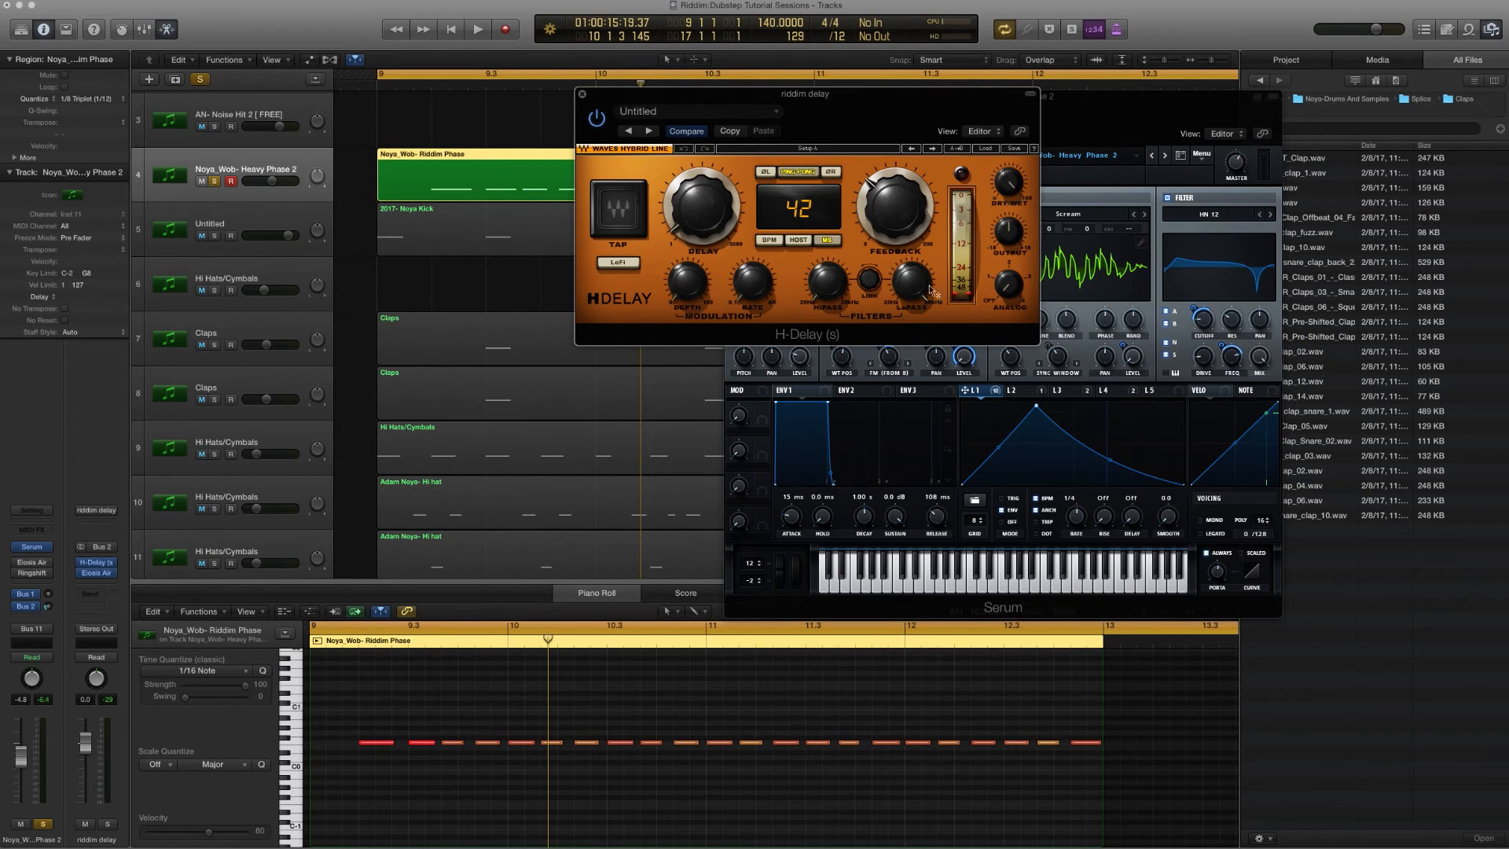
click(96, 572)
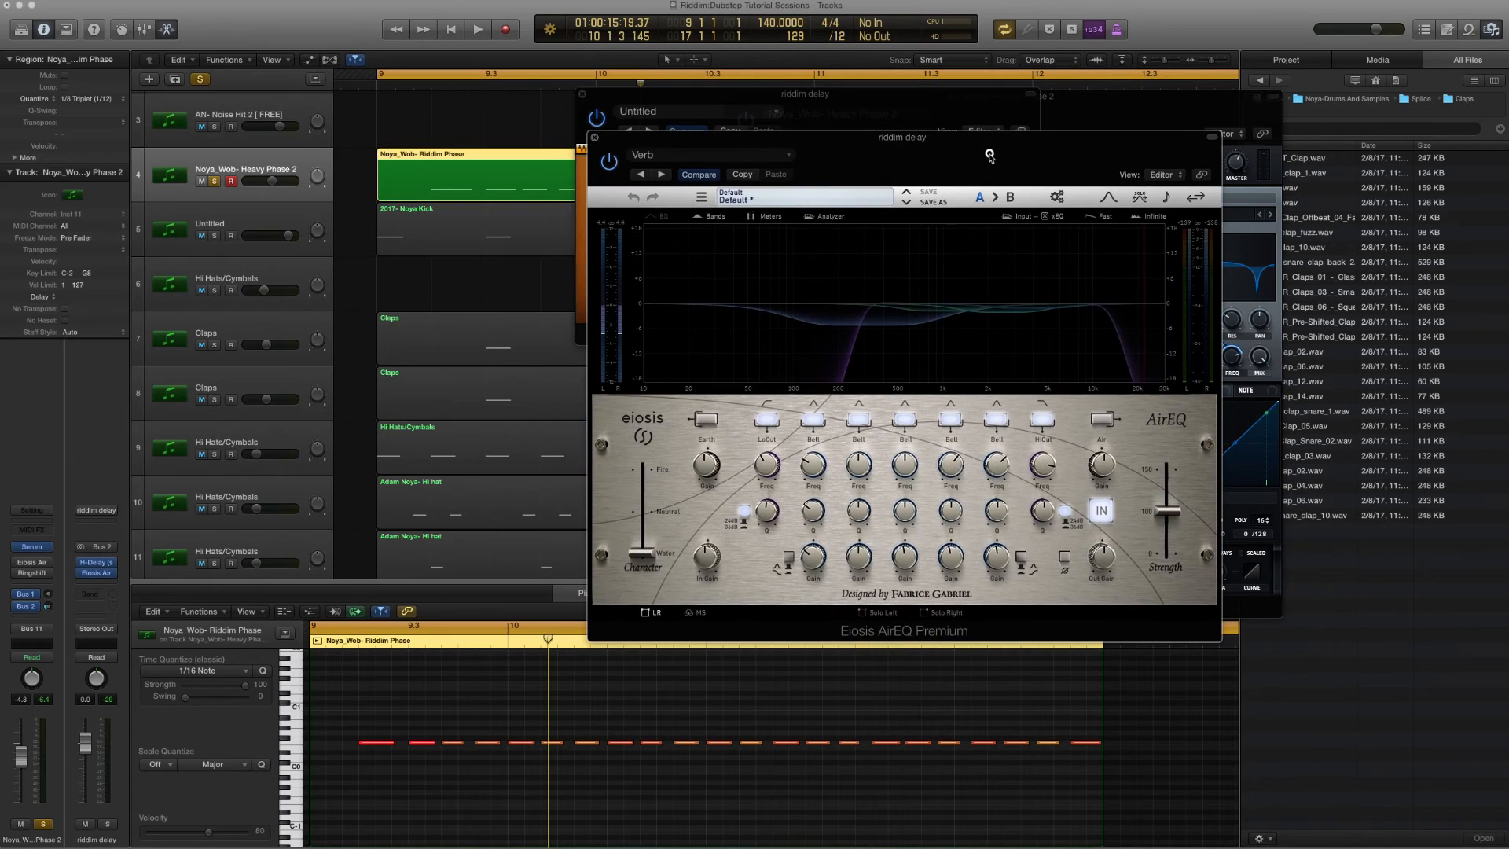
Step: Audition the wobble loop with the delay bus's AirEQ bypassed and switch the EQ back on
key(space)
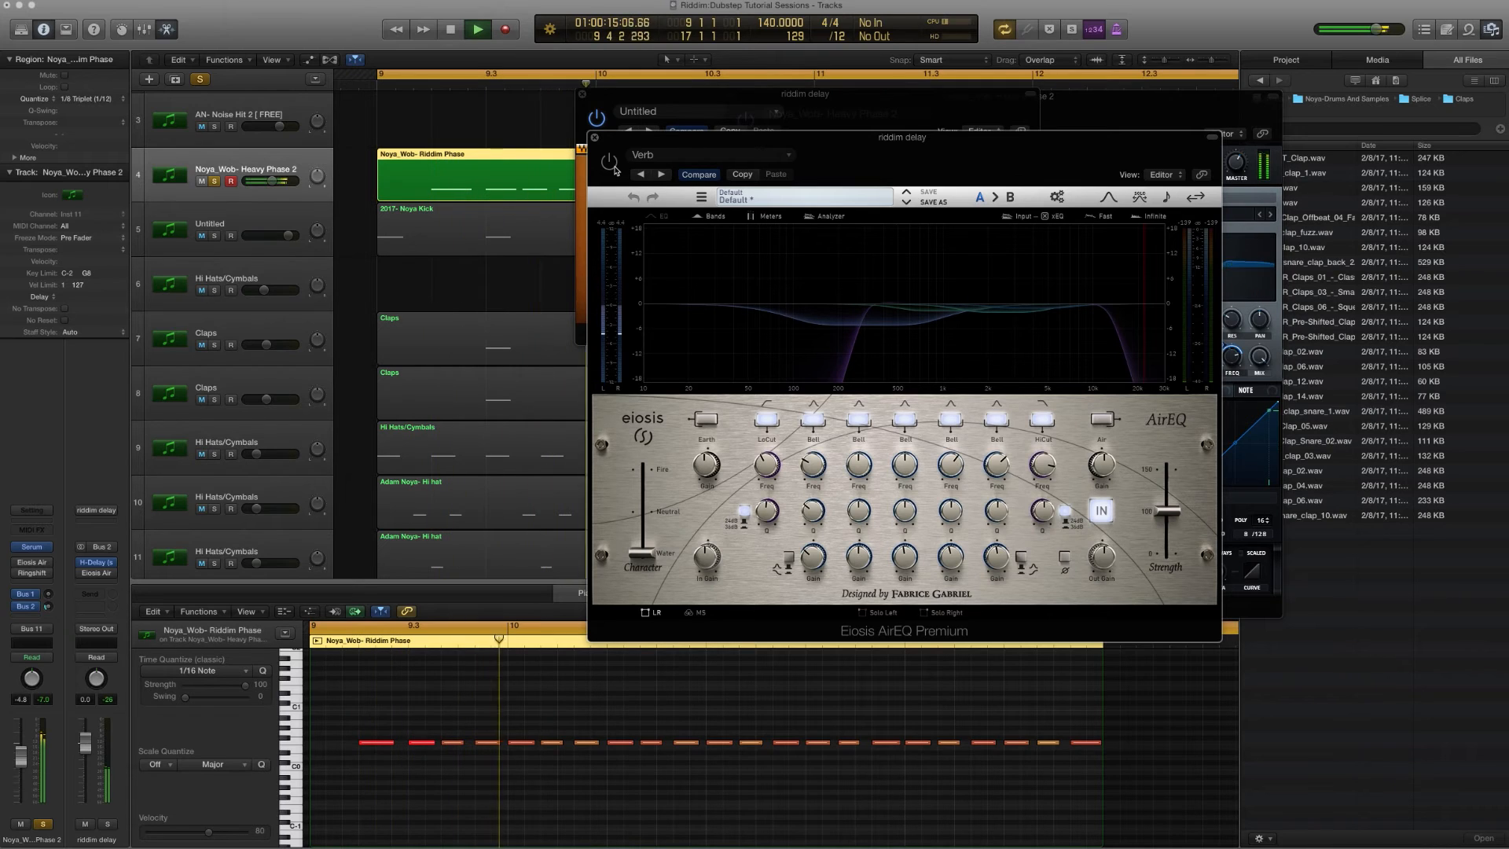
key(space)
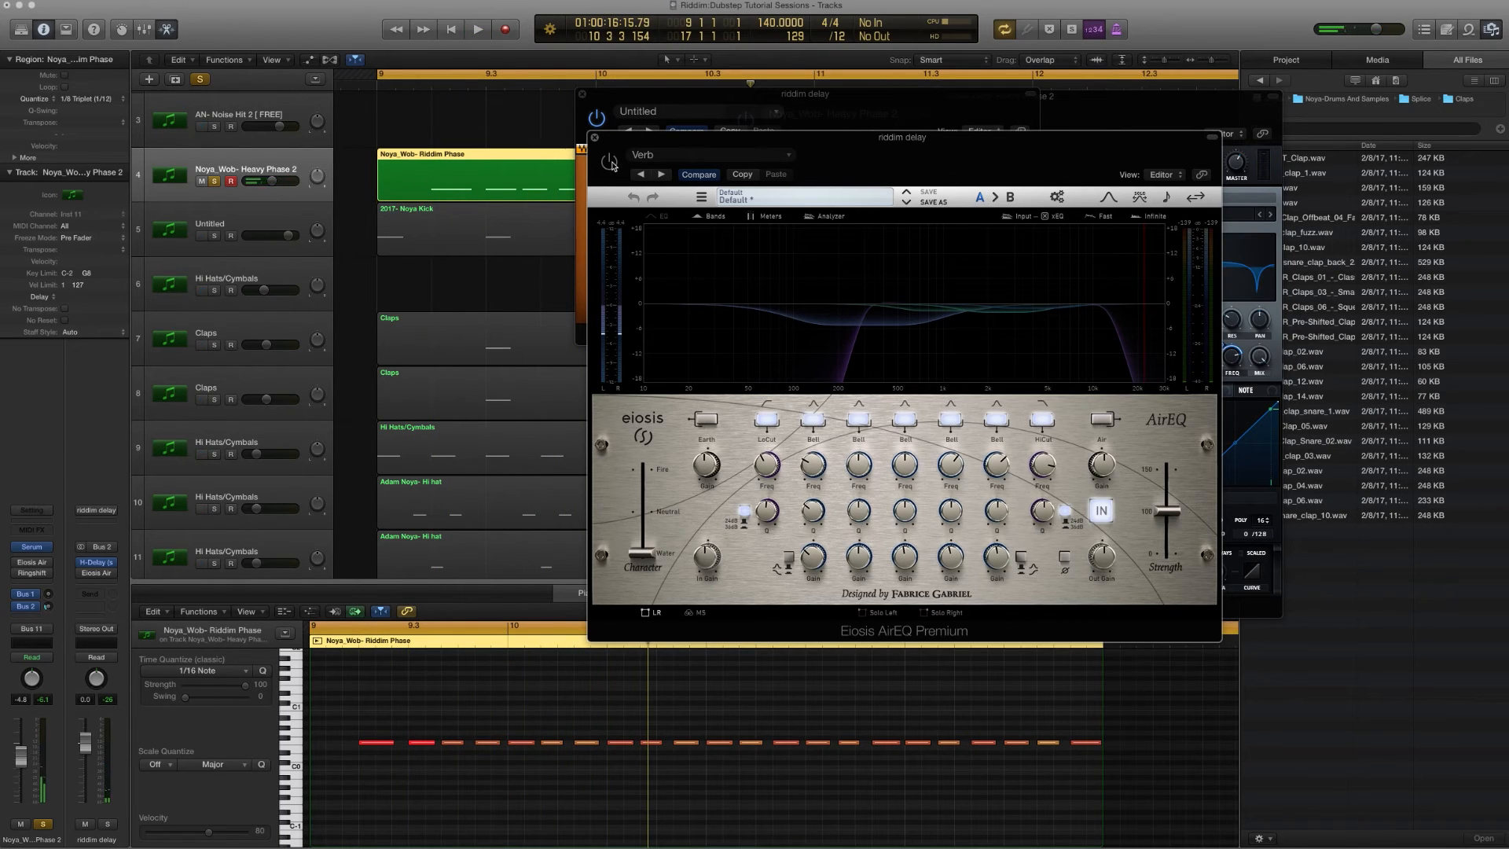
click(611, 163)
Step: Adjust the low-cut frequency in the delay bus's AirEQ, audition the loop and close both delay bus plug-ins
mouse_move(766, 475)
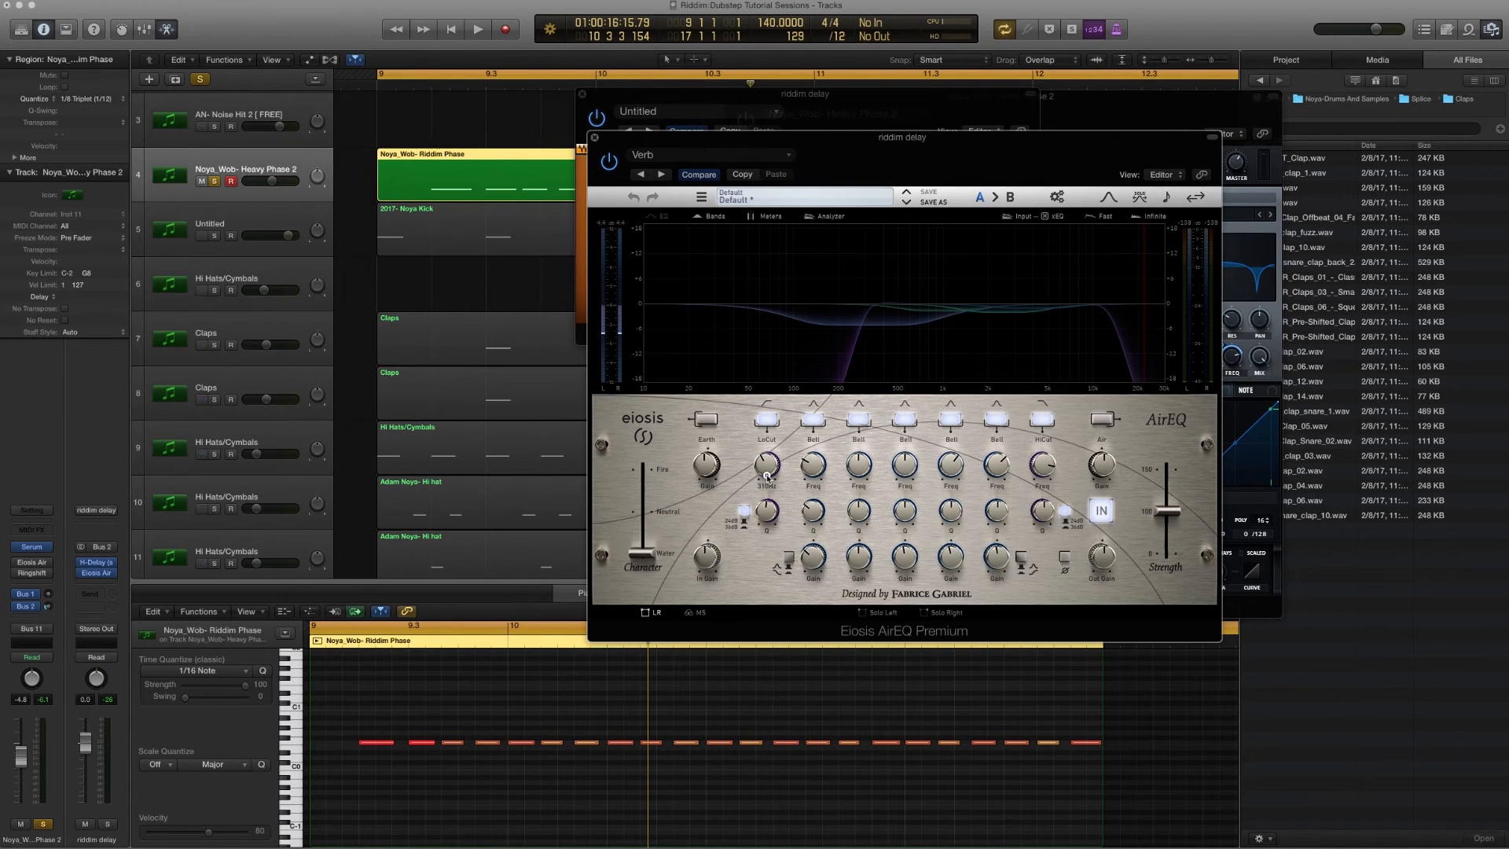
drag(767, 476, 768, 466)
key(space)
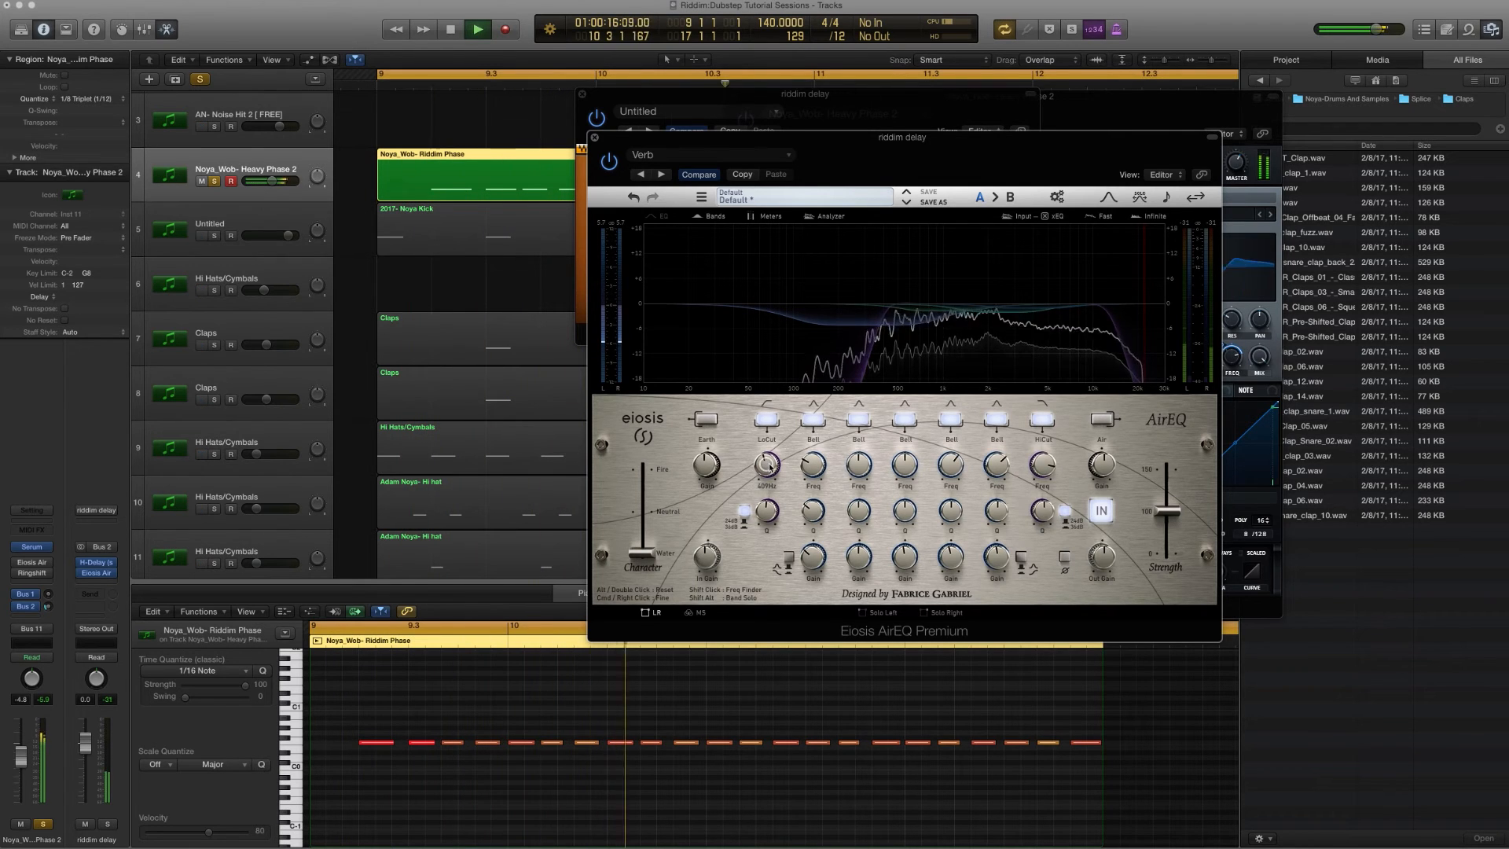
key(space)
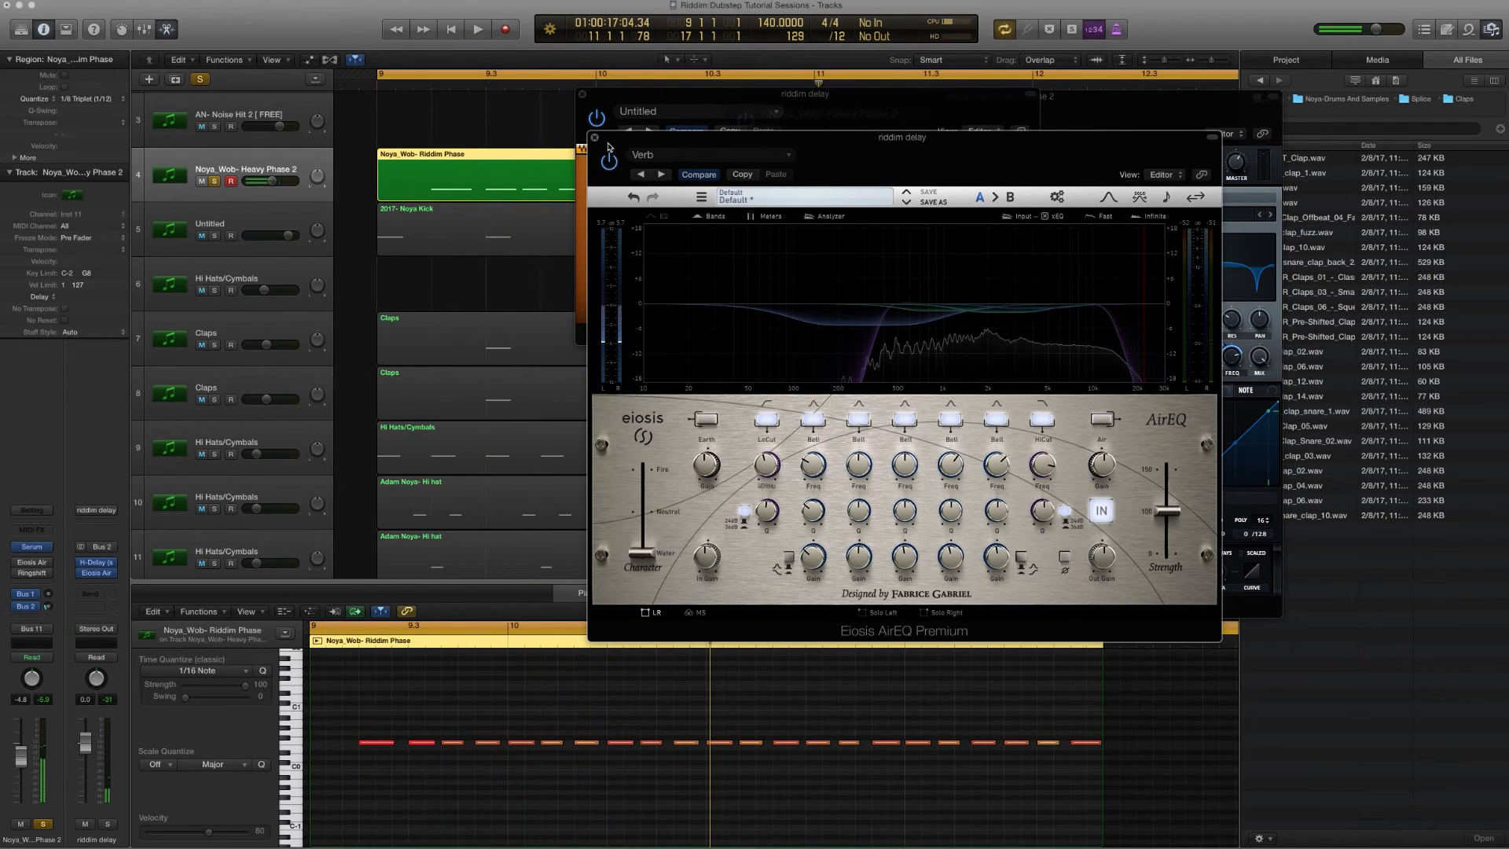
click(595, 138)
click(583, 96)
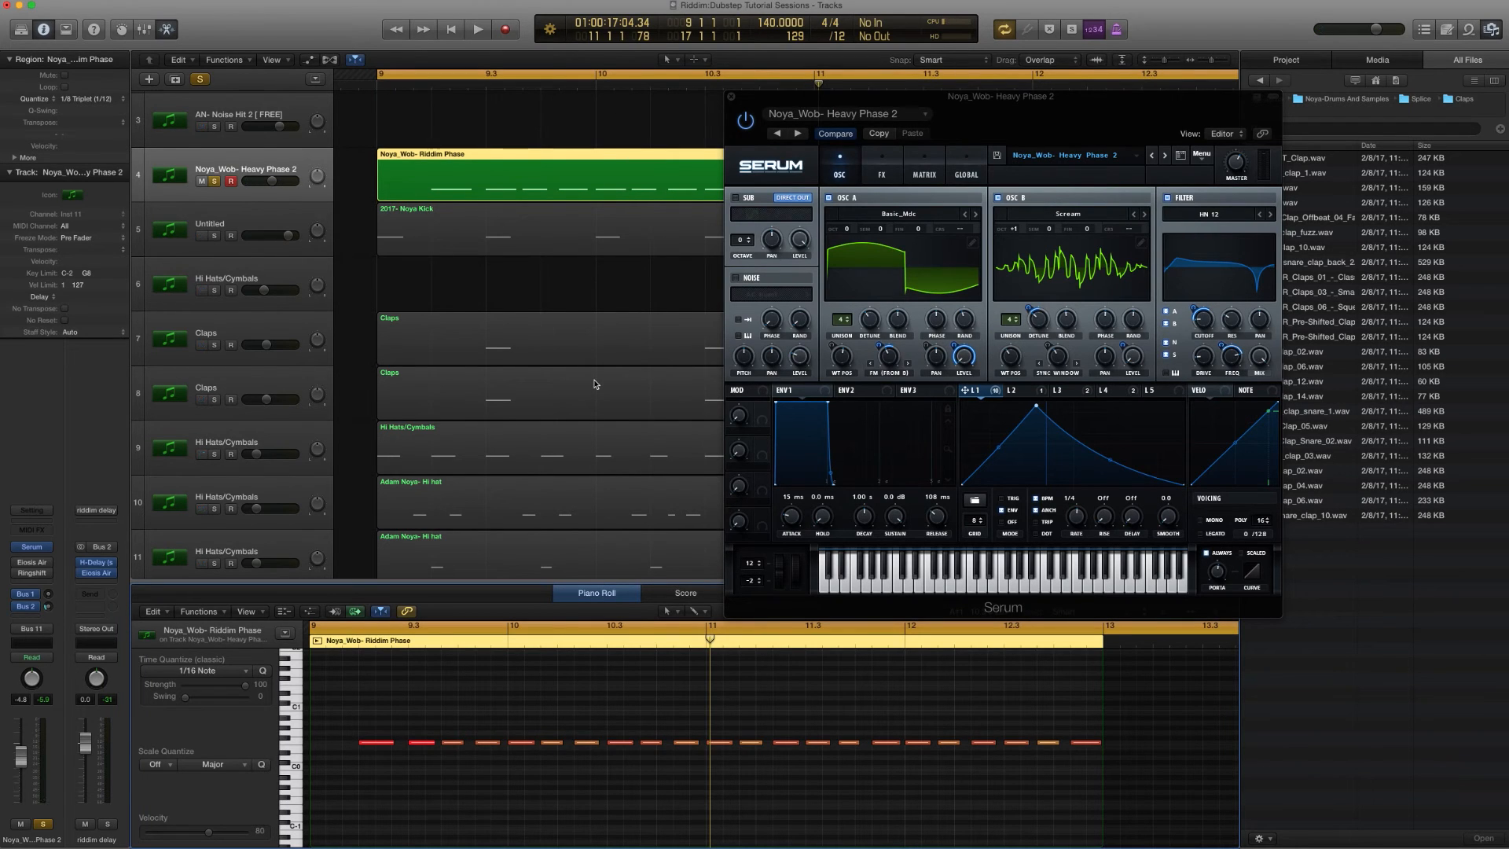
Step: Close the wobble's Serum window, solo the AN- Sub track alongside the wobble and play back both
click(731, 98)
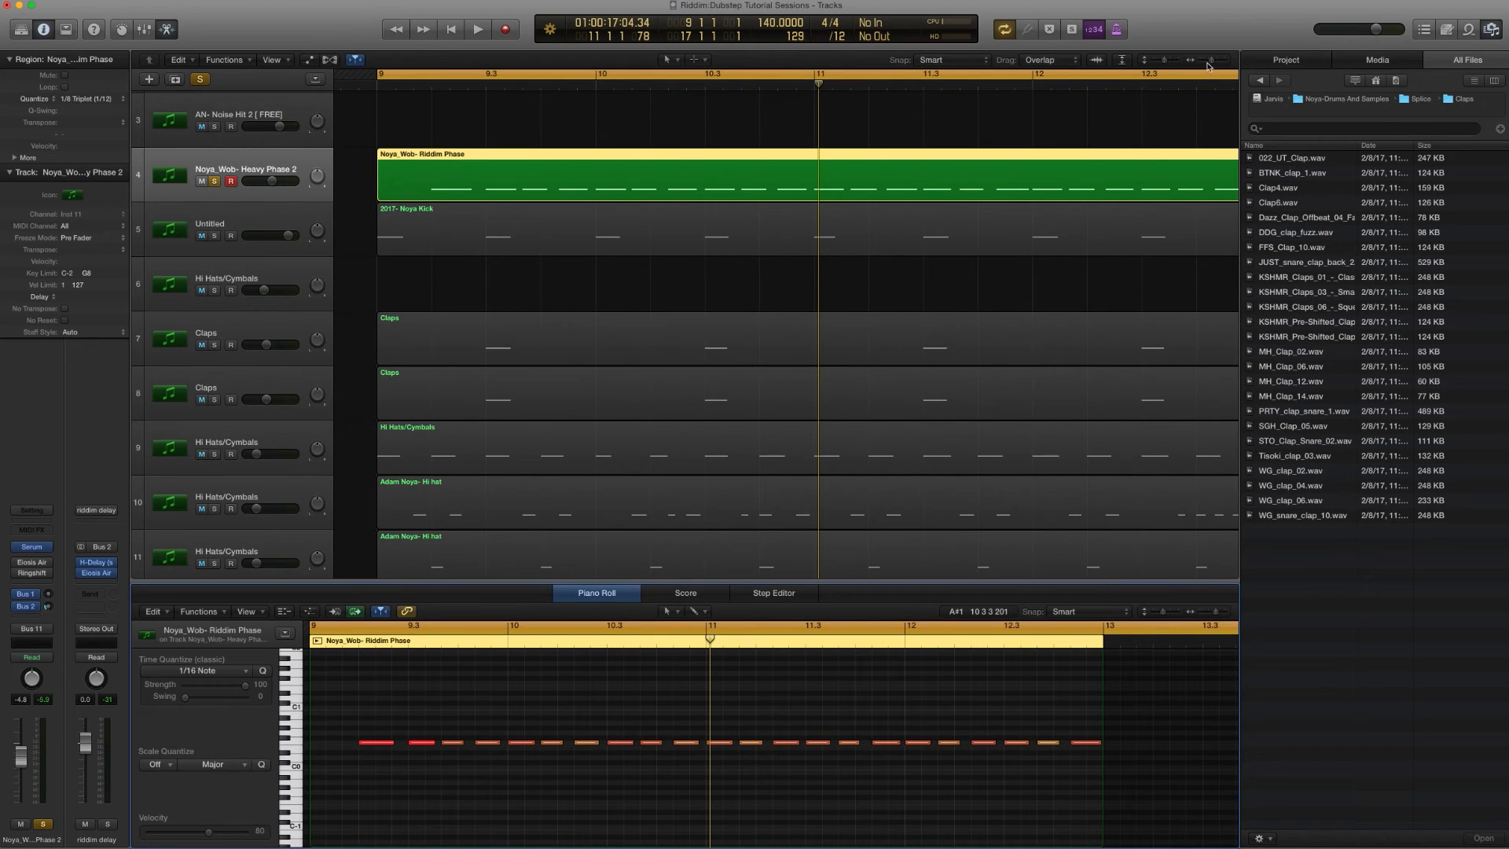
drag(1209, 62, 1206, 61)
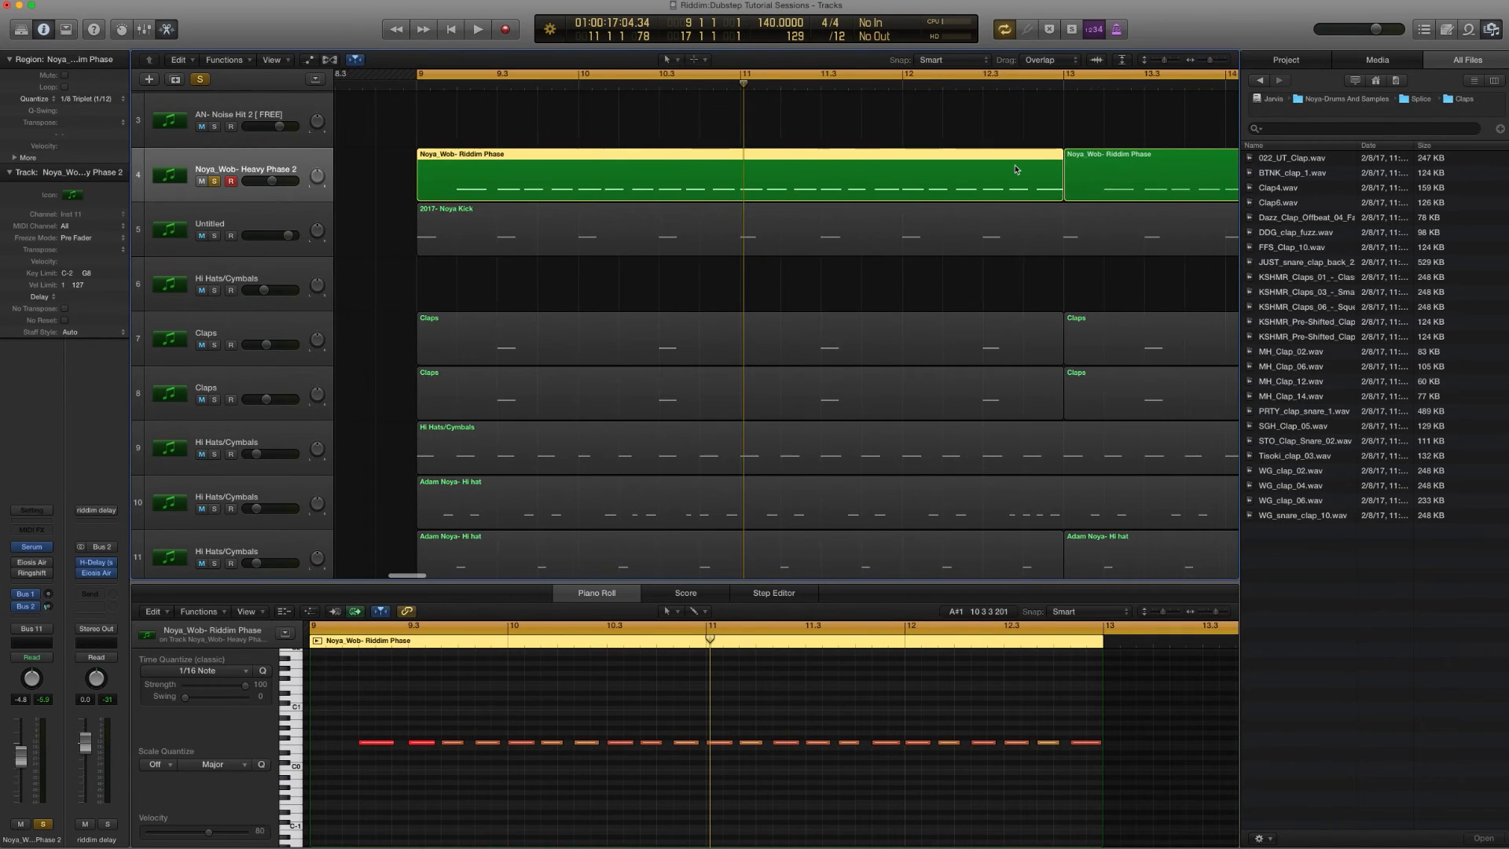
scroll(1015, 169, down, 6)
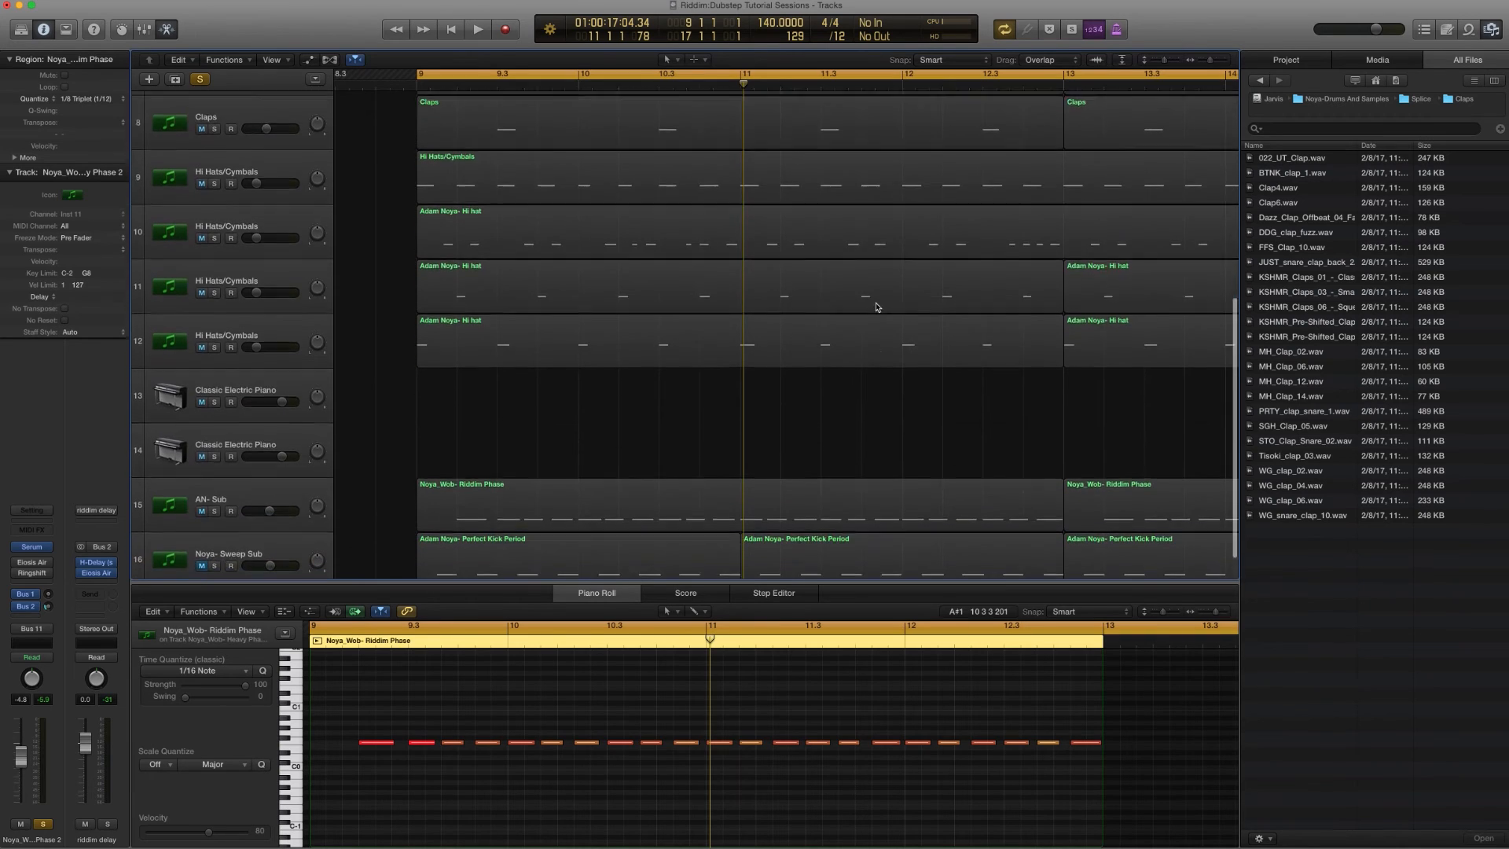
scroll(877, 307, down, 2)
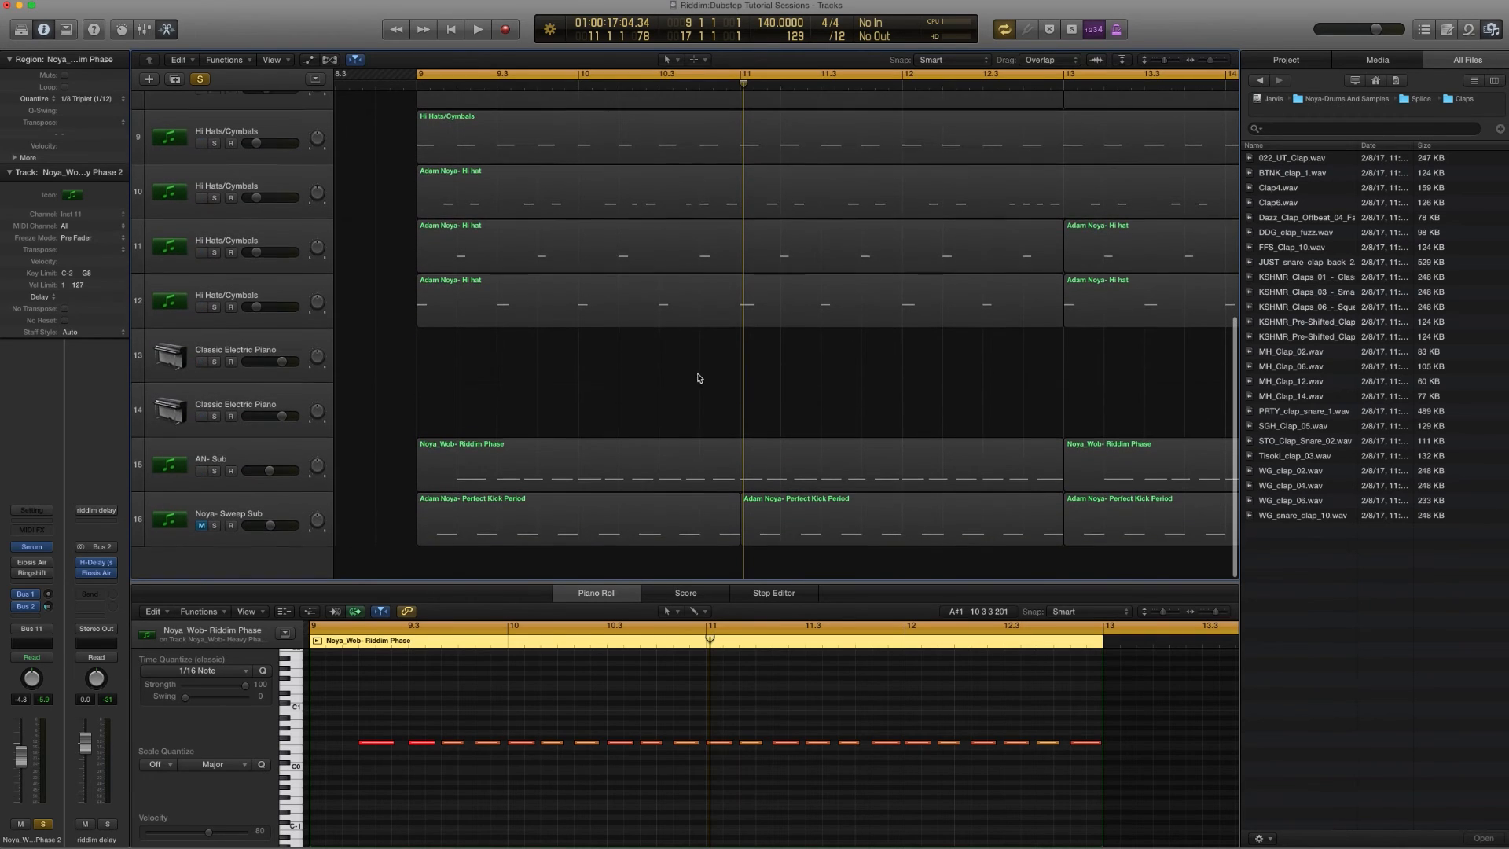
click(215, 472)
key(space)
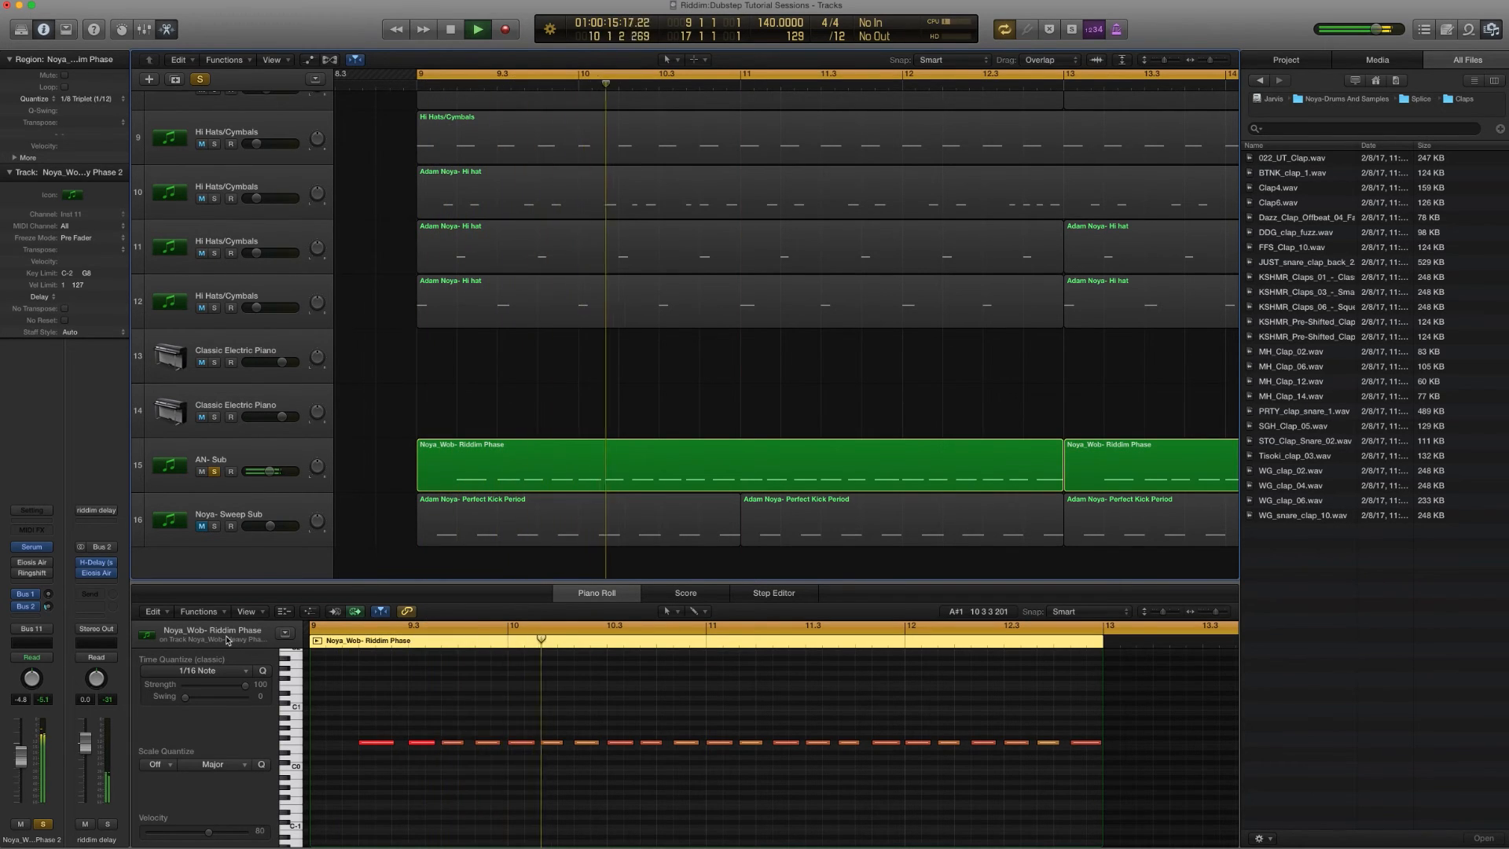
key(space)
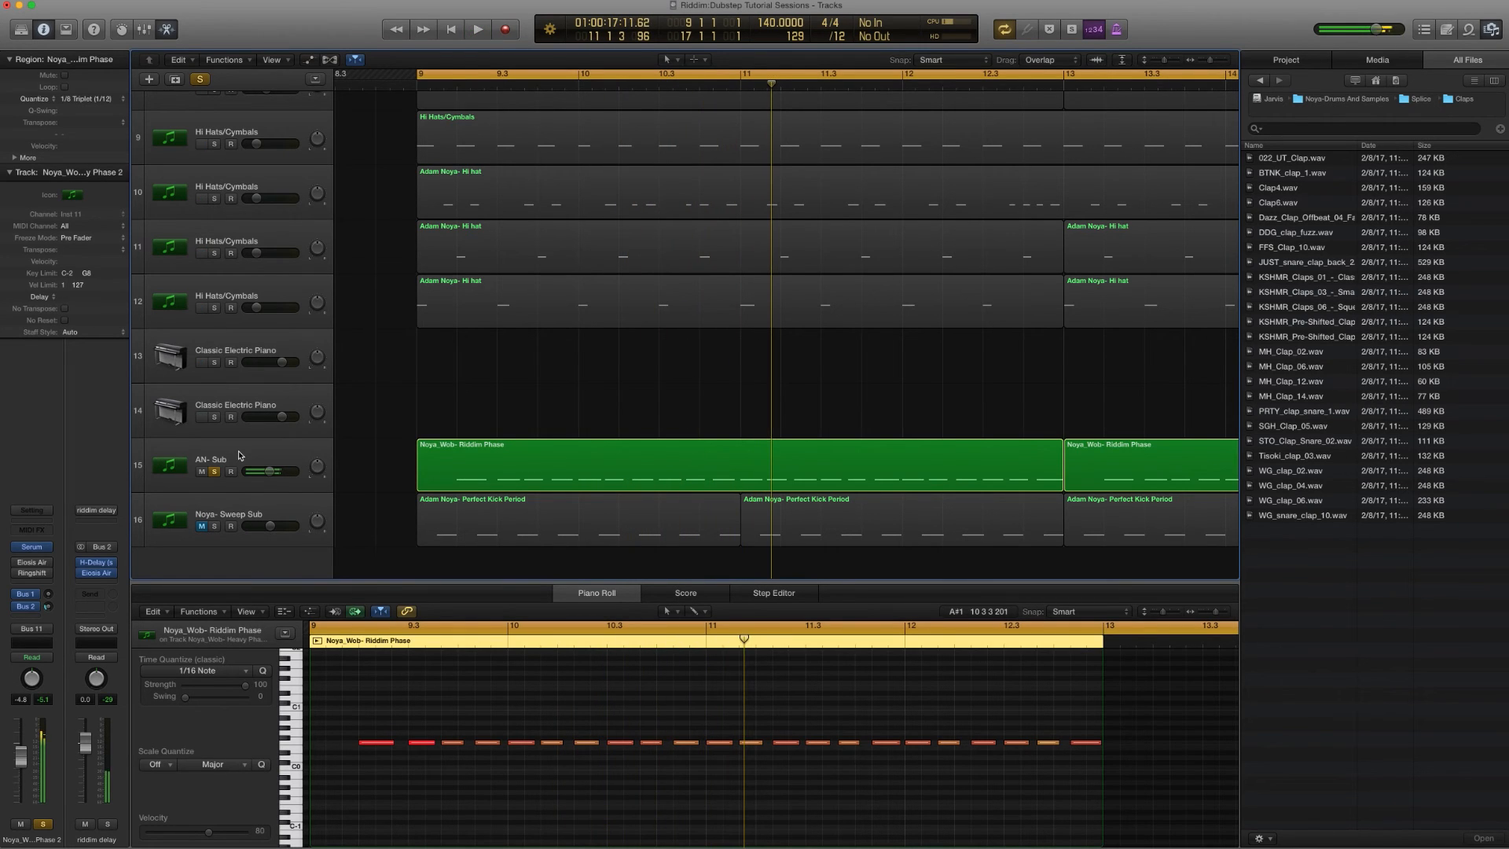
Step: Open Serum on the AN- Sub track and look up OSC A's wavetable in the Analog list
click(240, 455)
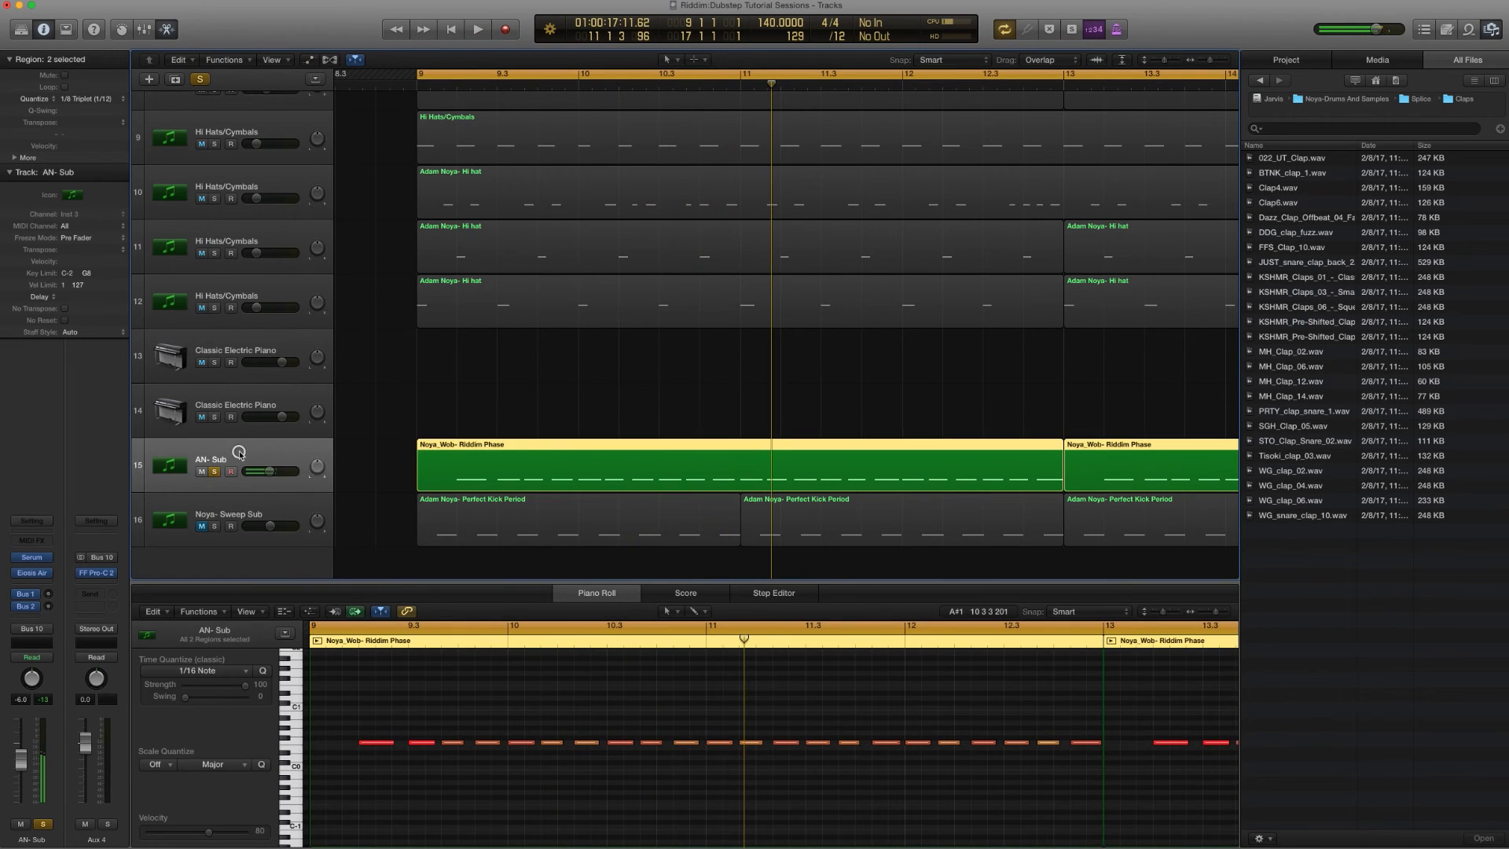
click(31, 556)
drag(351, 44, 859, 188)
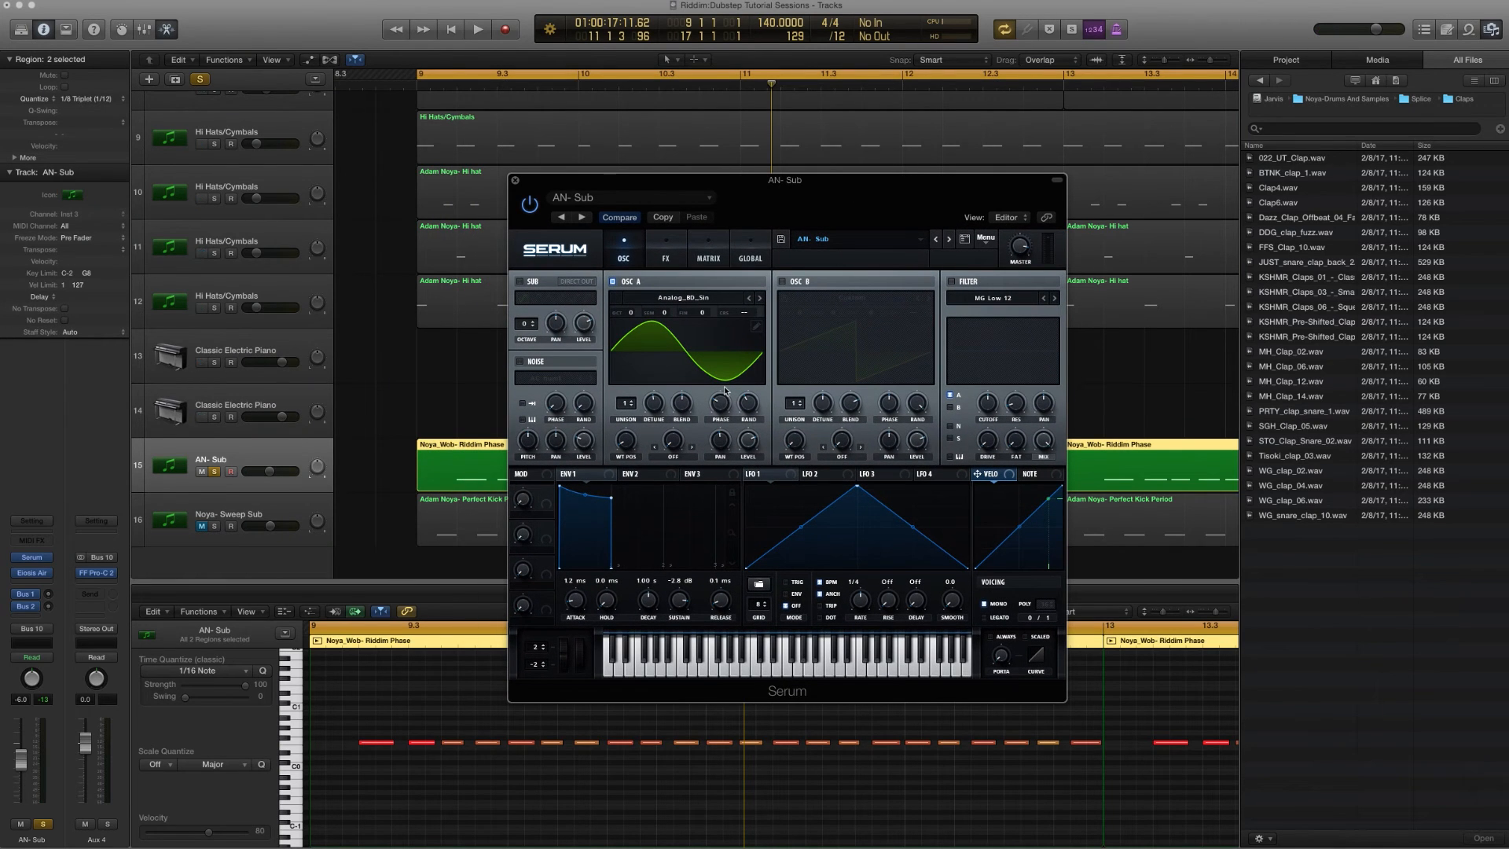
click(689, 298)
mouse_move(686, 322)
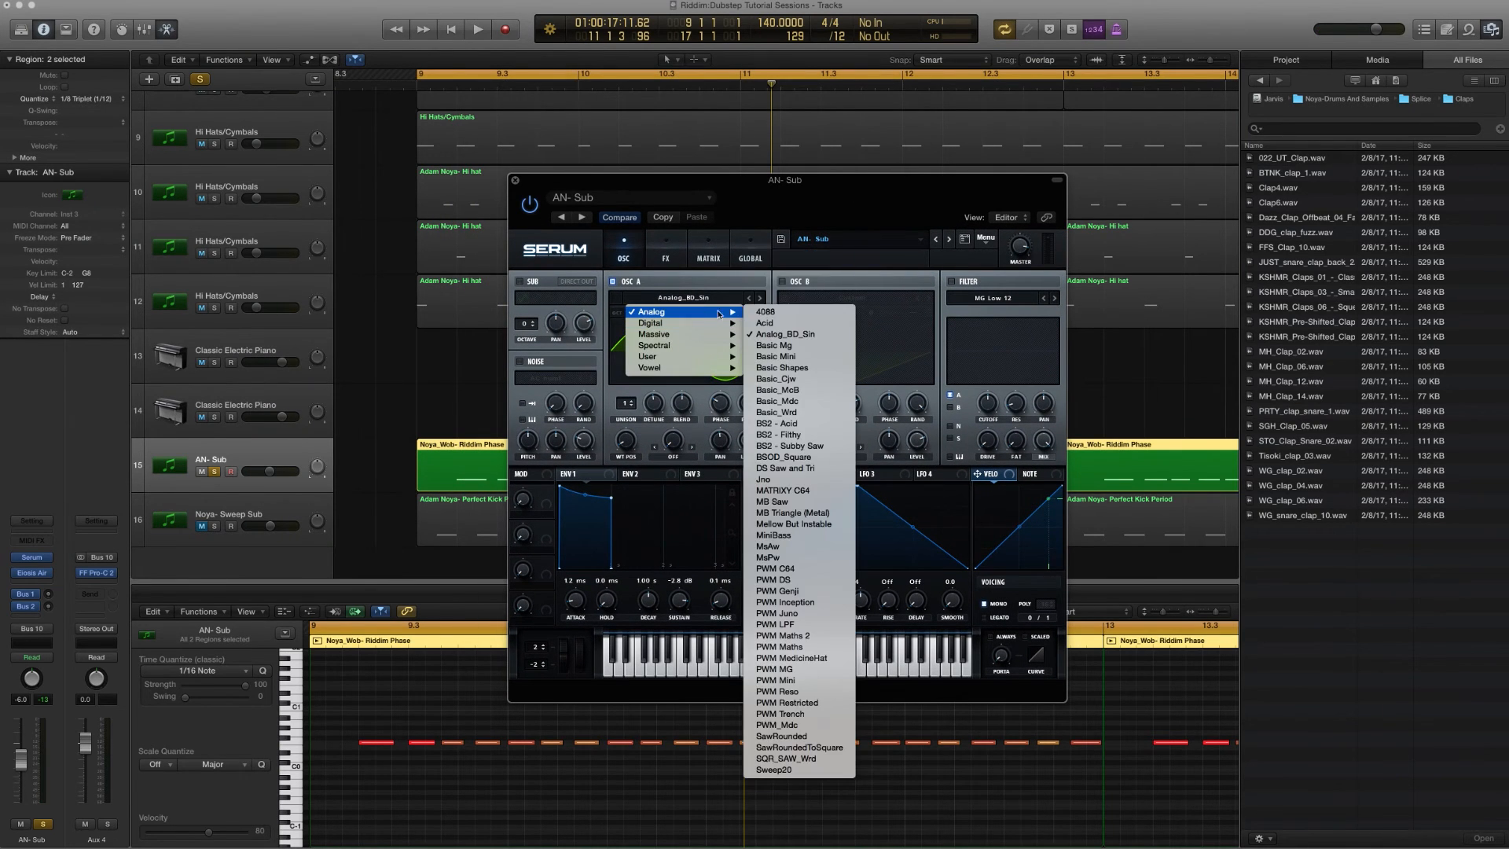
click(768, 183)
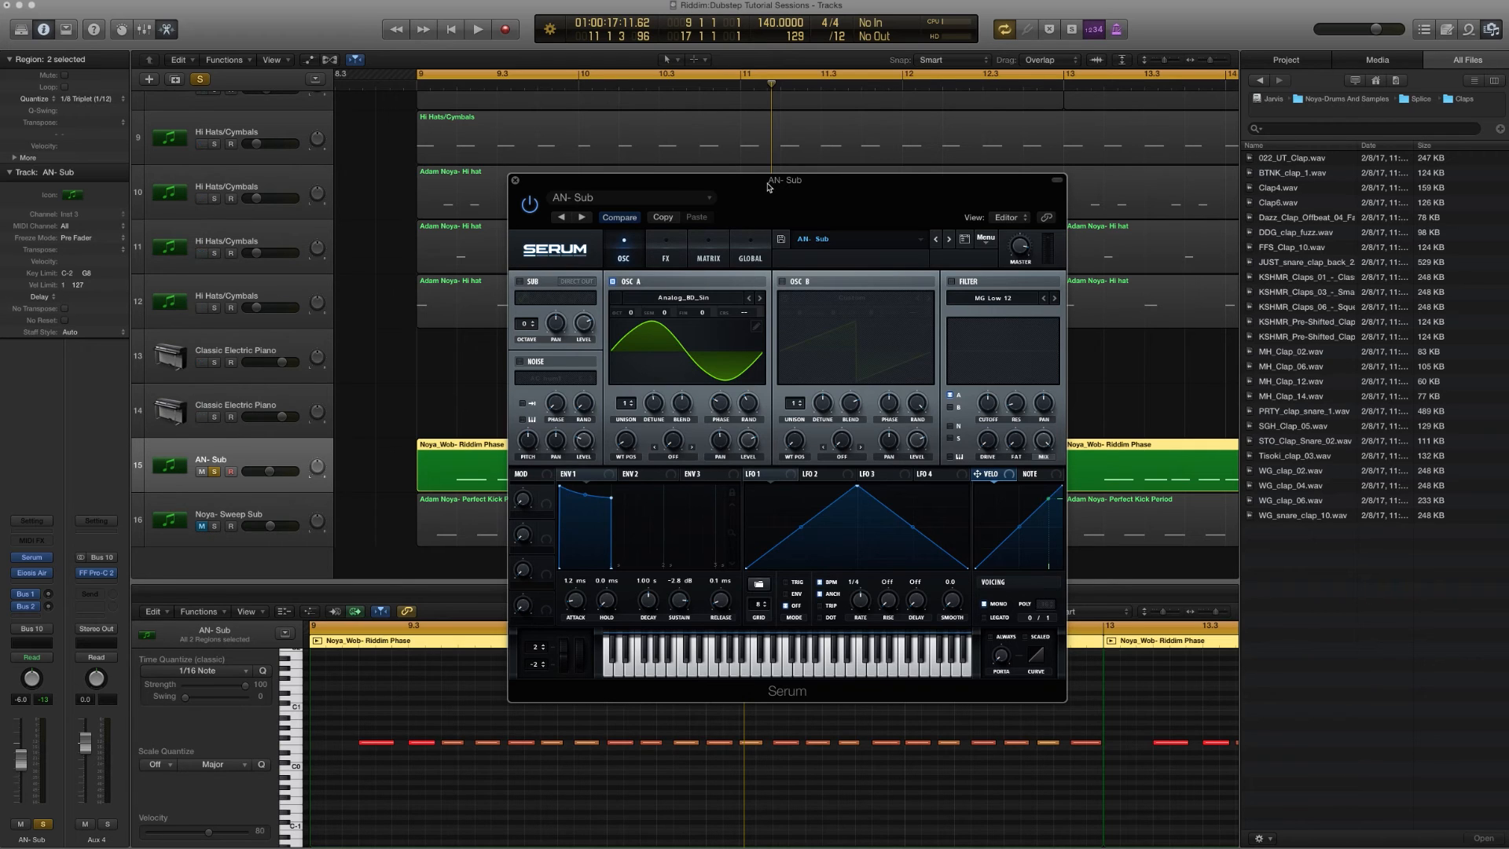
Step: Reposition the sub's Serum window and show Analog_BD_Sin in OSC A's wavetable list once more
drag(797, 175, 925, 167)
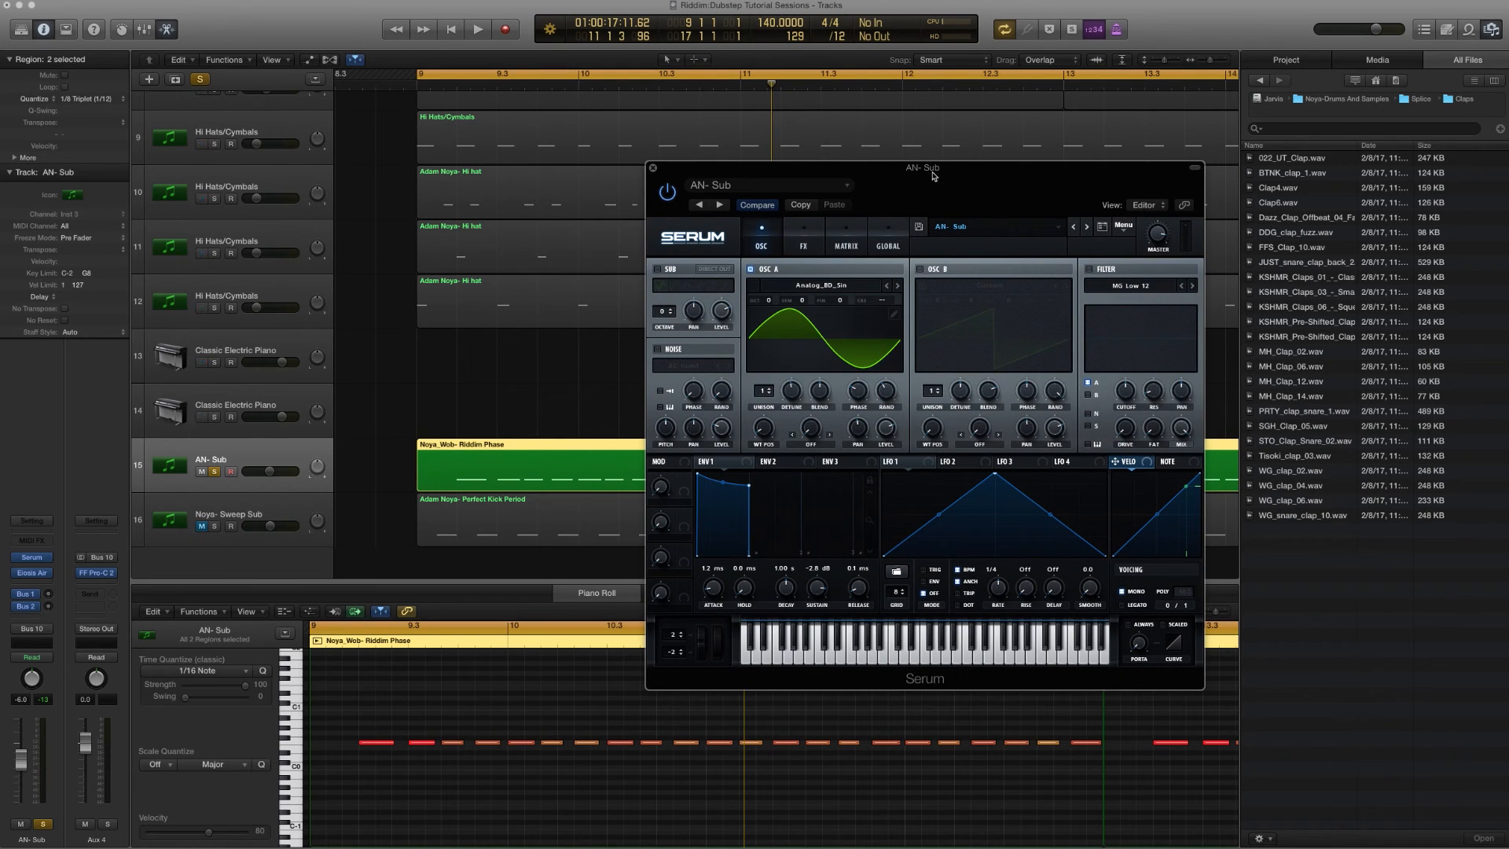
drag(933, 181, 815, 130)
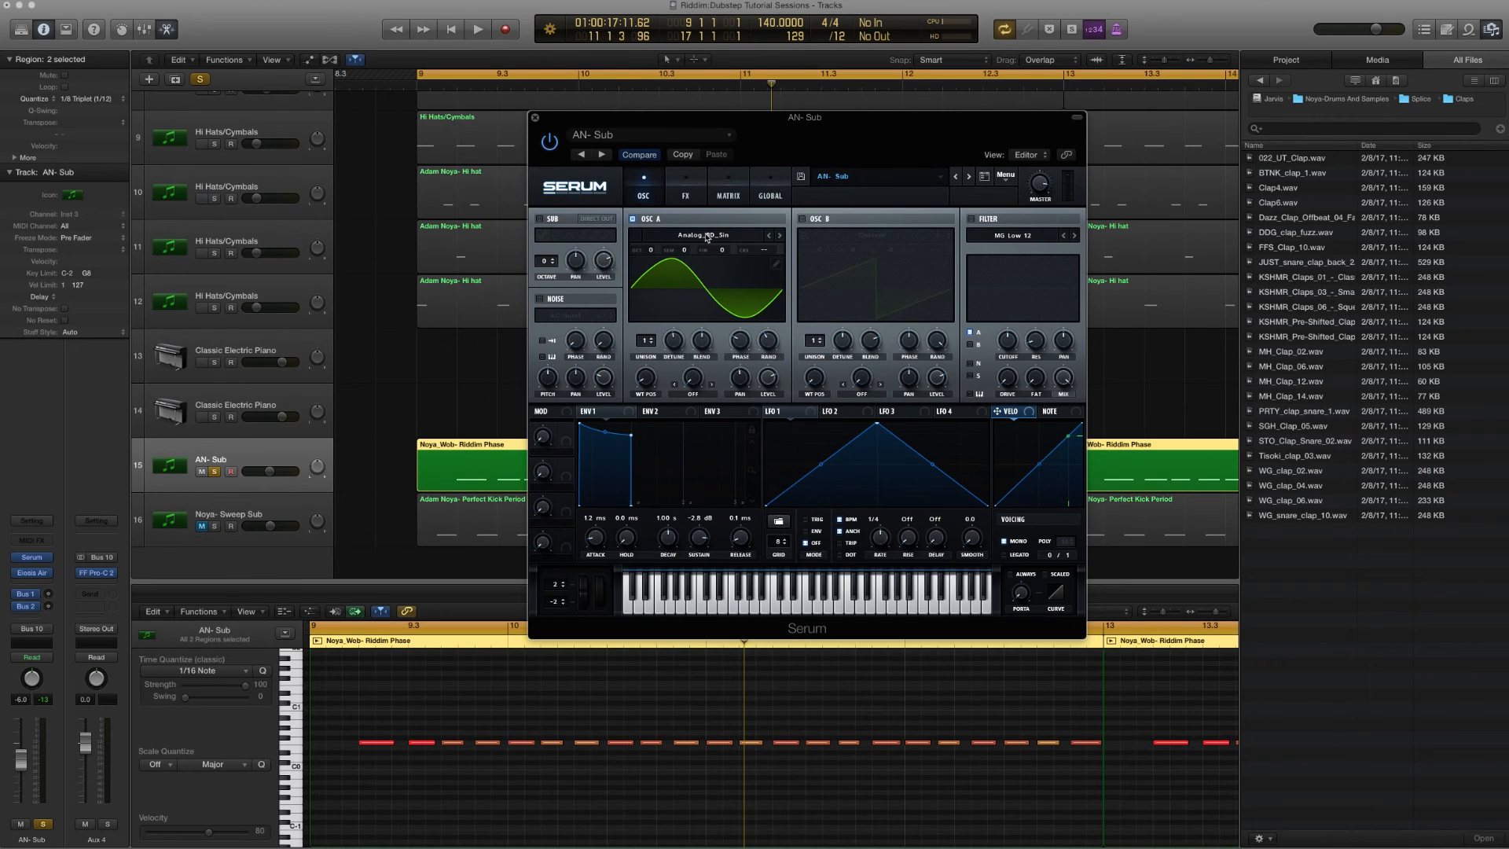
click(704, 236)
mouse_move(692, 249)
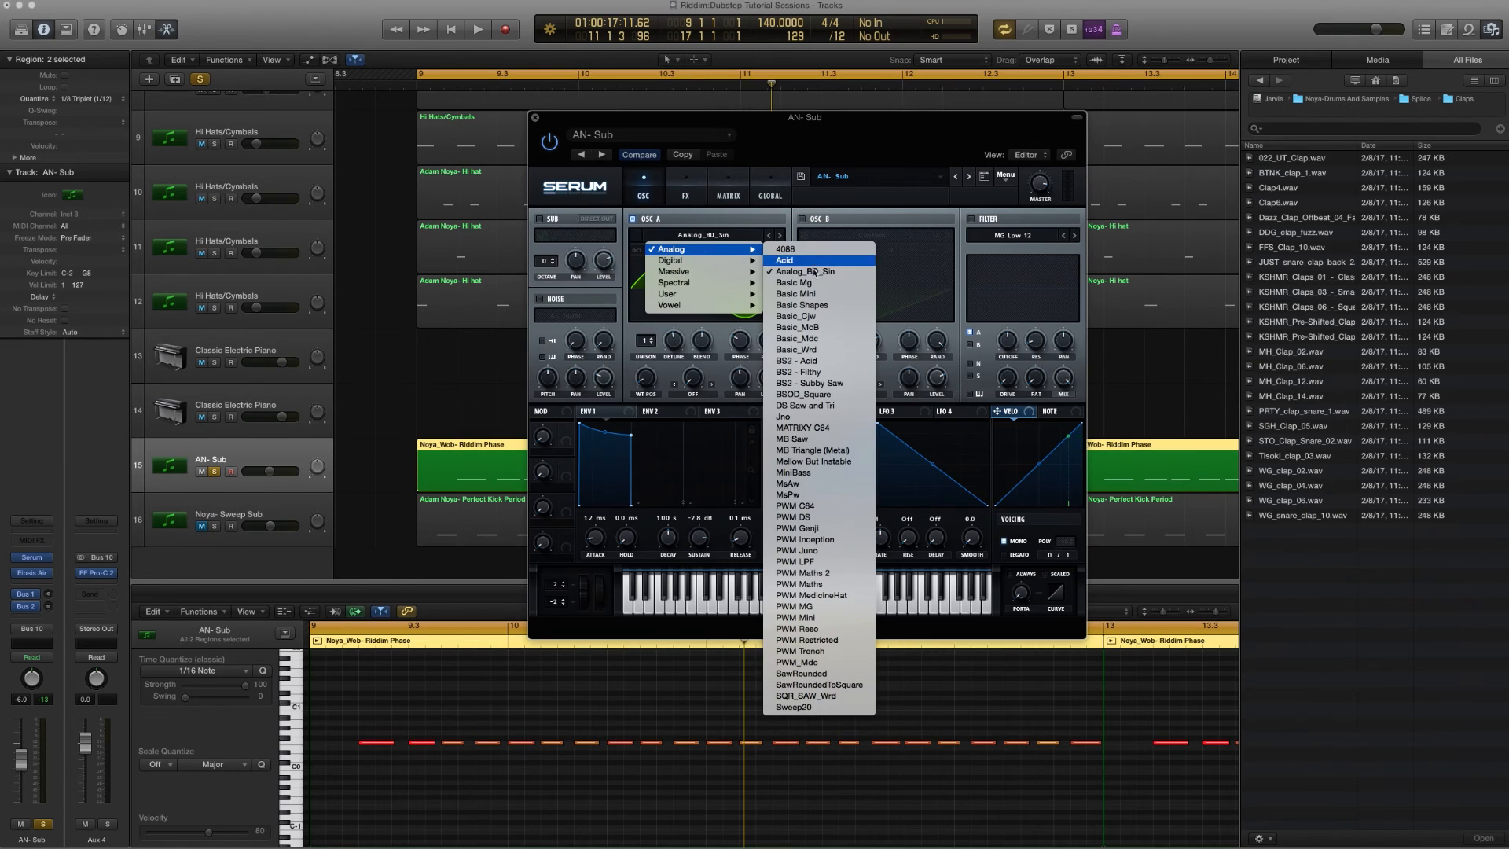
click(870, 149)
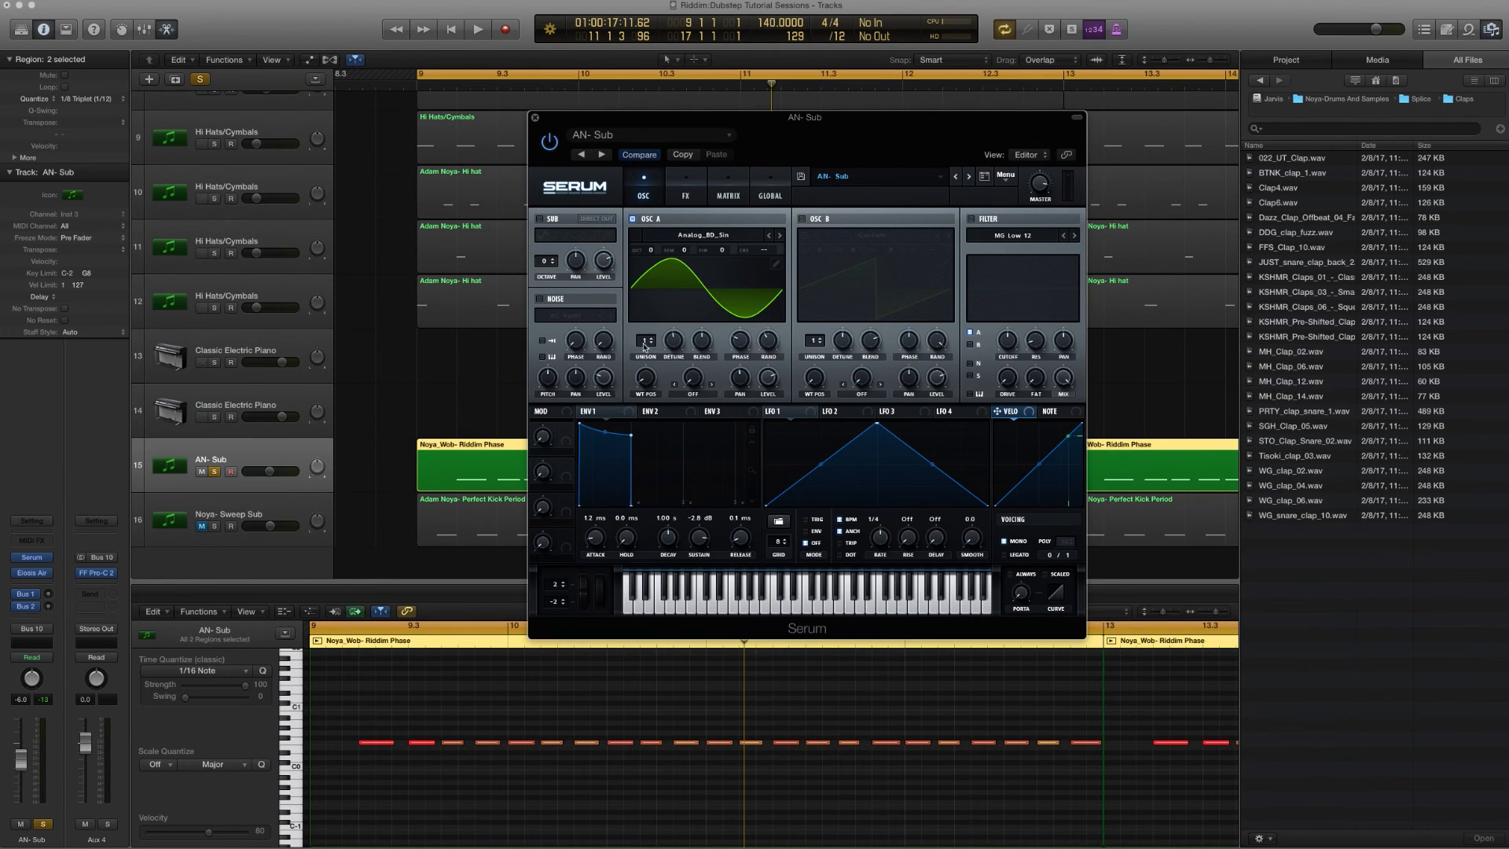
Step: Check OSC A's phase settings and the ENV 1 values of the sub patch, and close Serum
drag(738, 343, 741, 346)
drag(953, 127, 958, 80)
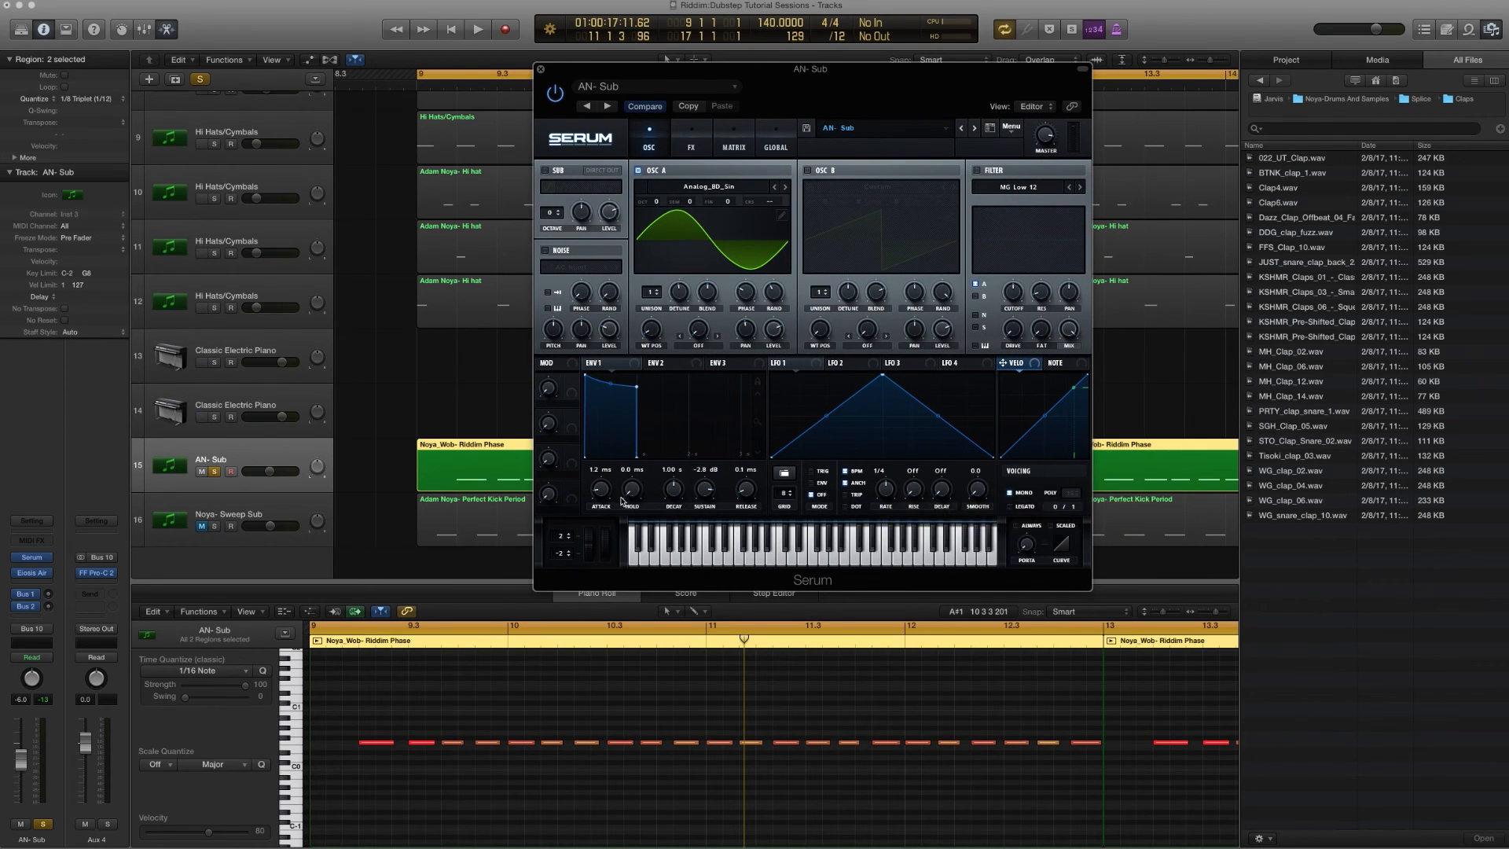
mouse_move(598, 493)
click(541, 69)
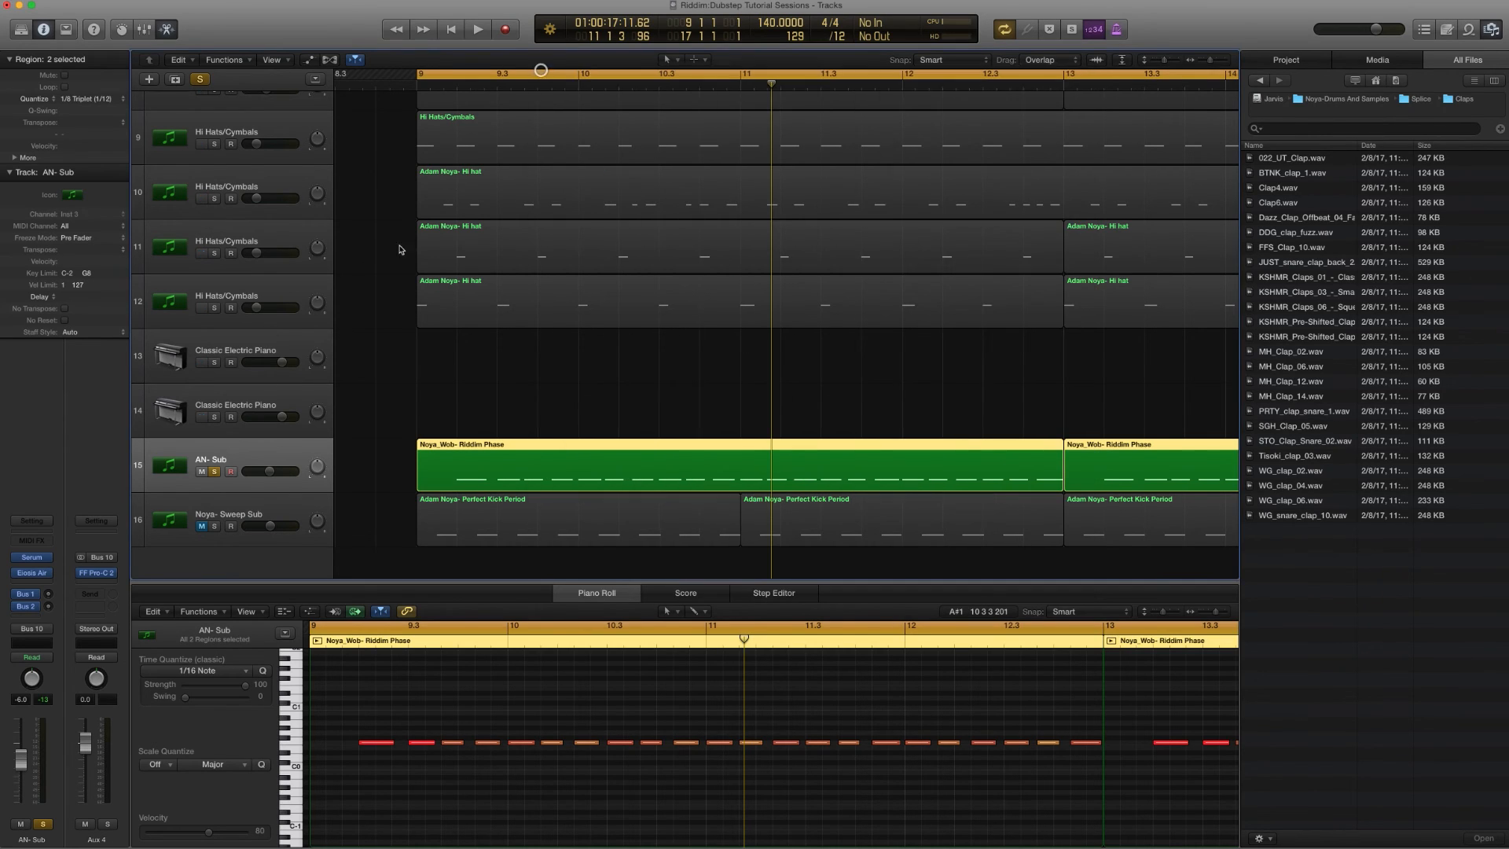
Step: Turn off solo on the AN- Sub and wobble tracks and zoom out to show the whole arrangement
click(214, 473)
scroll(511, 465, up, 8)
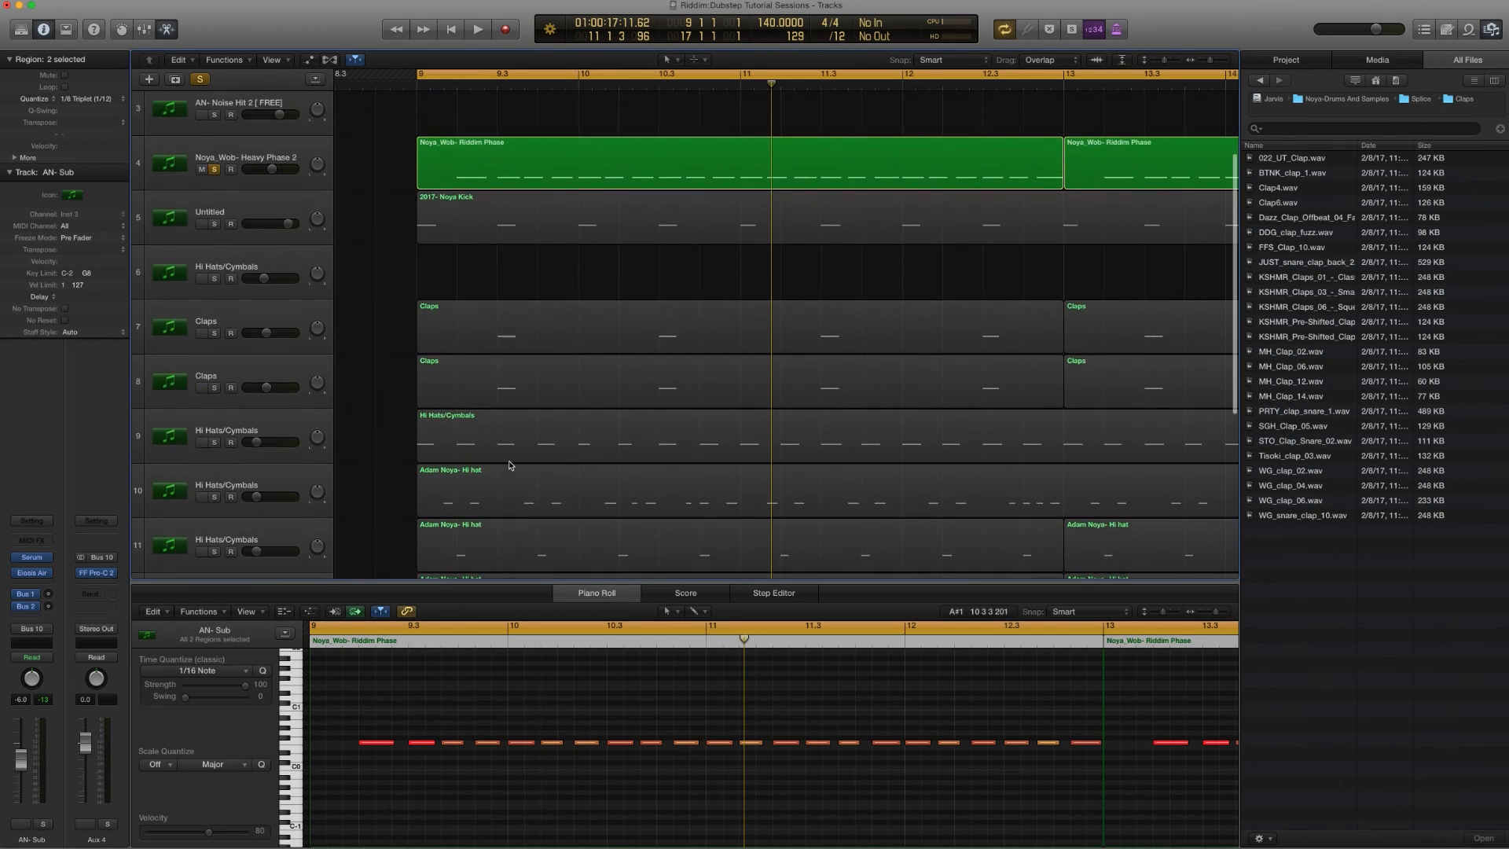
scroll(511, 465, up, 1)
click(214, 190)
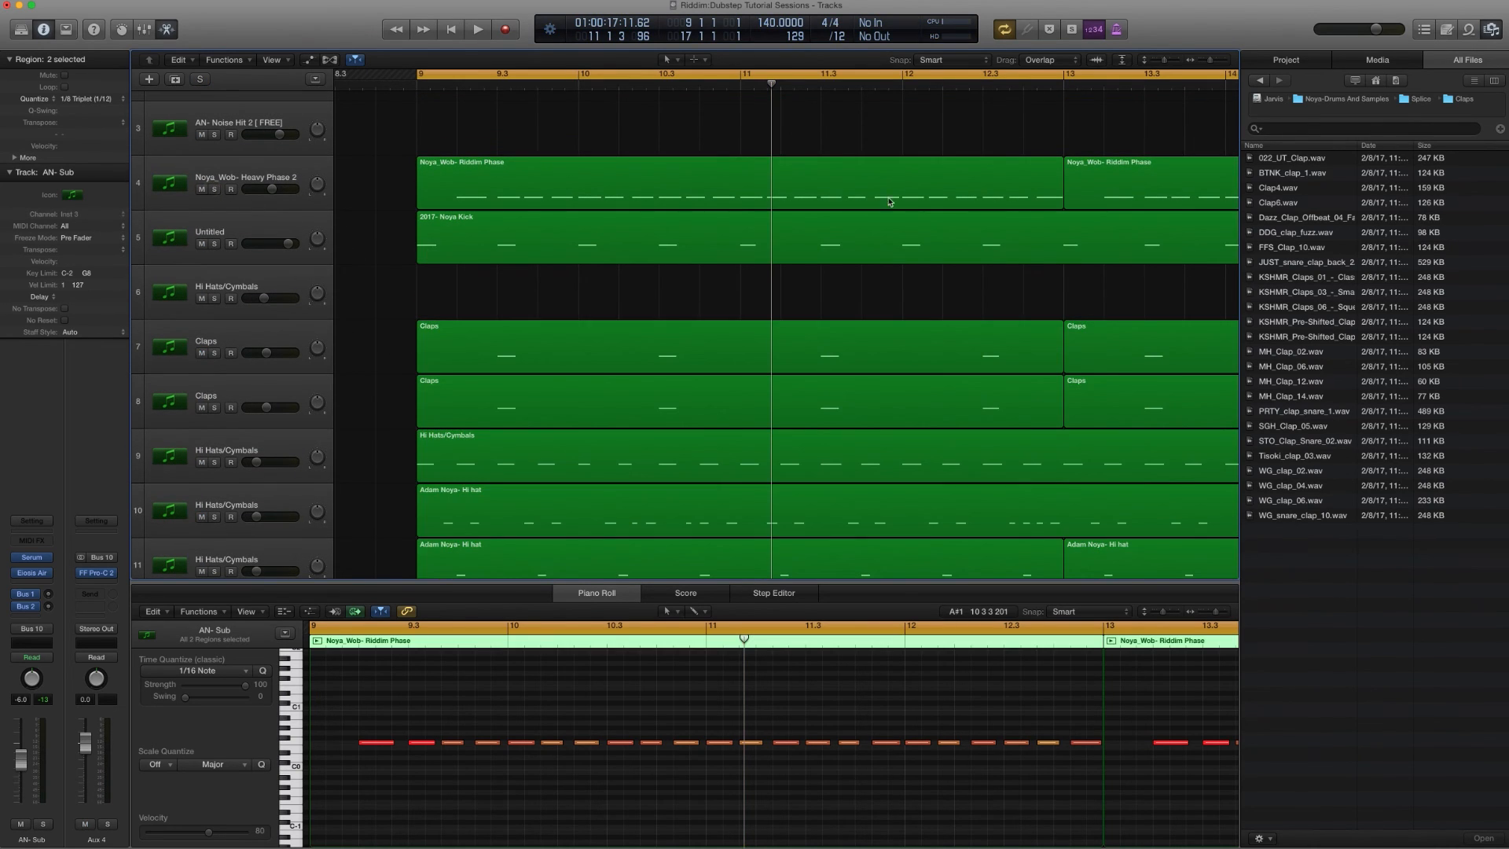
drag(1165, 60, 1207, 63)
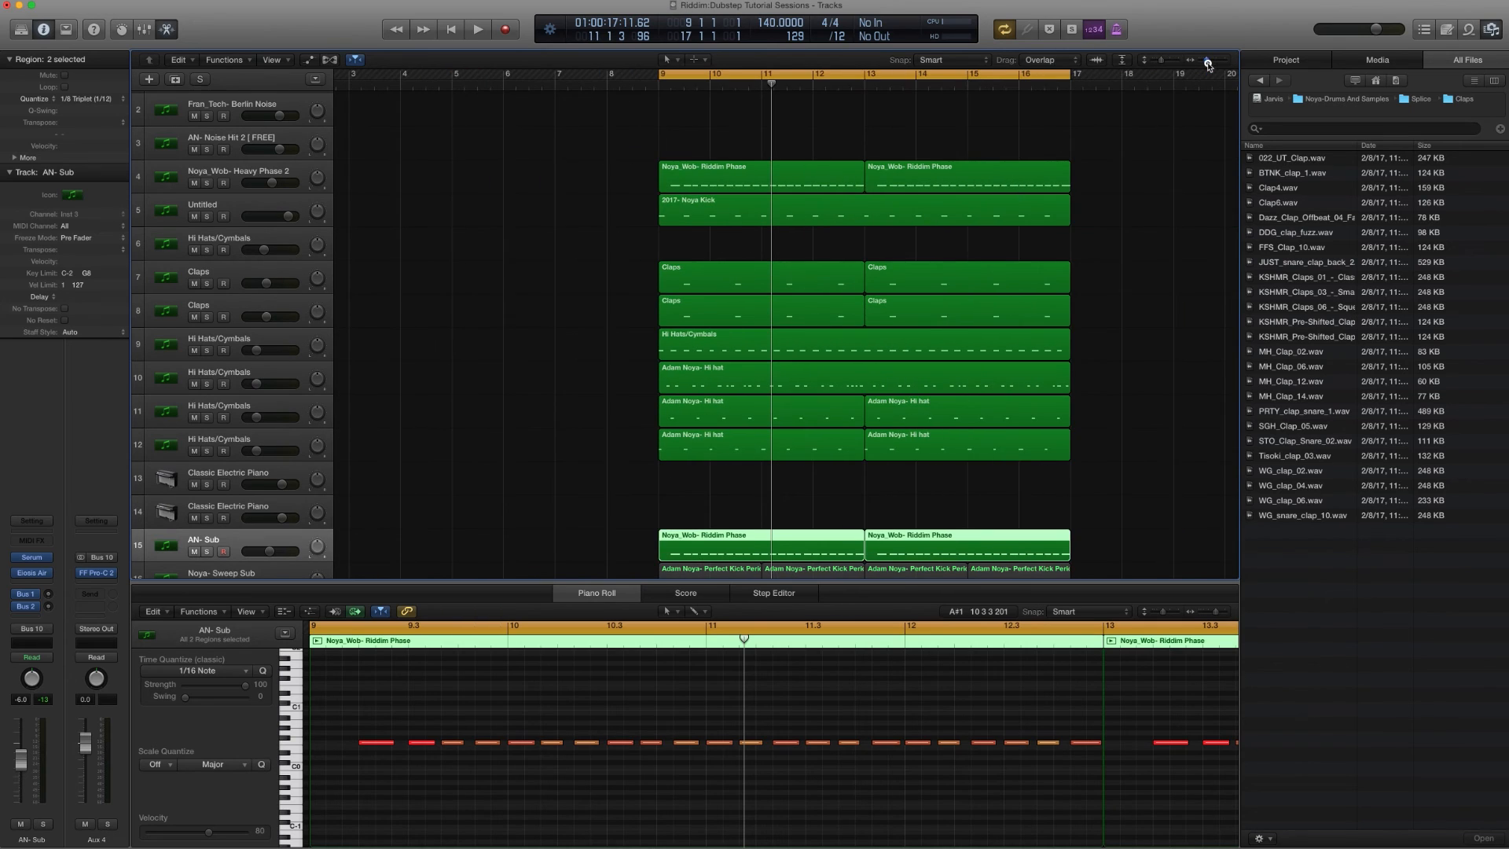
Step: Open the AirEQ on the AN- Sub track, examine its low-cut and high-cut bands, and close it
click(28, 574)
drag(324, 33, 883, 97)
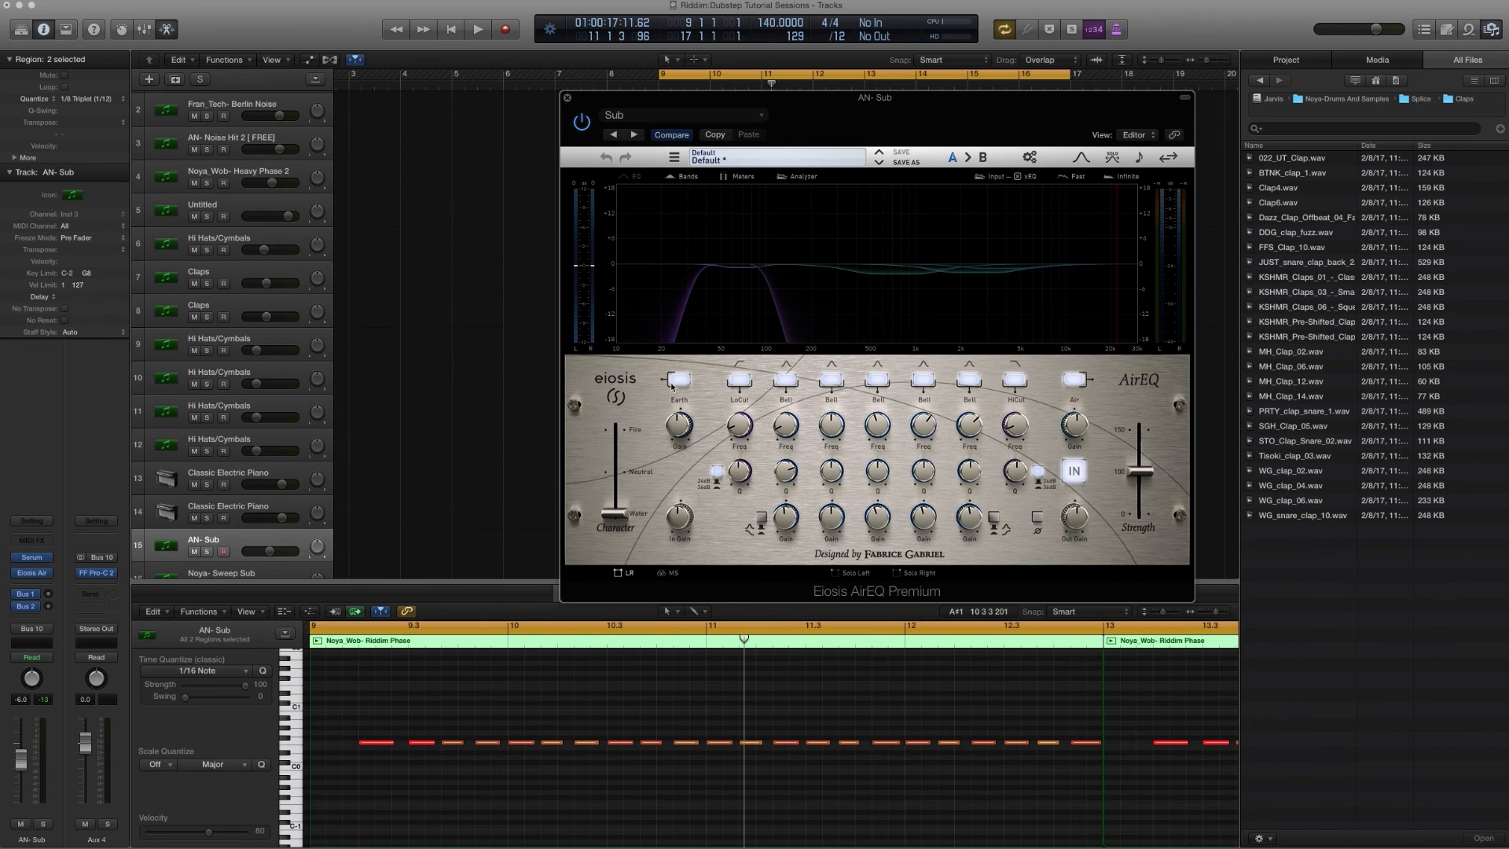
drag(807, 114, 778, 116)
mouse_move(712, 435)
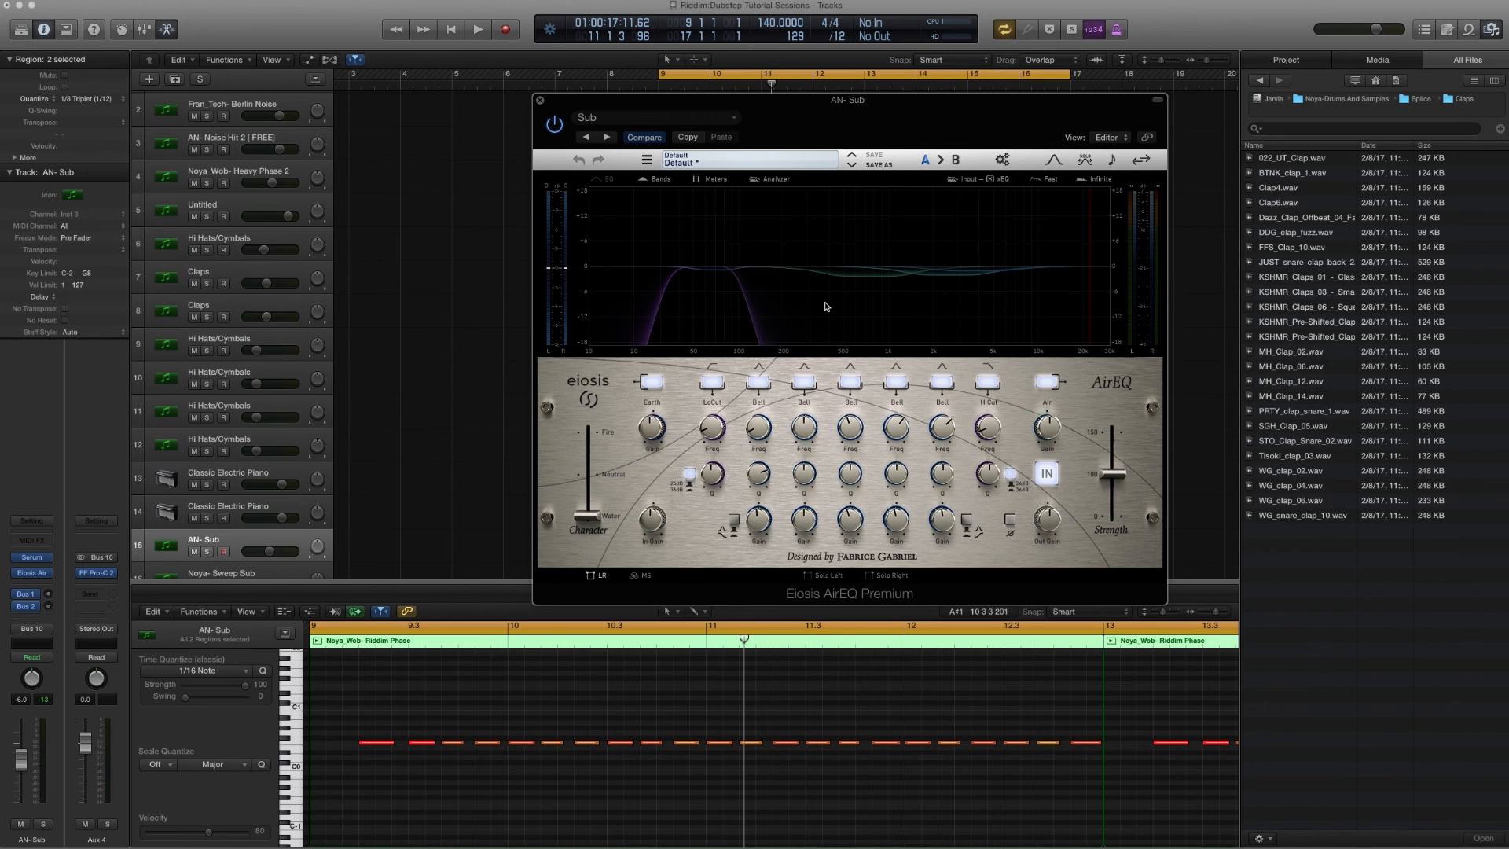
click(539, 102)
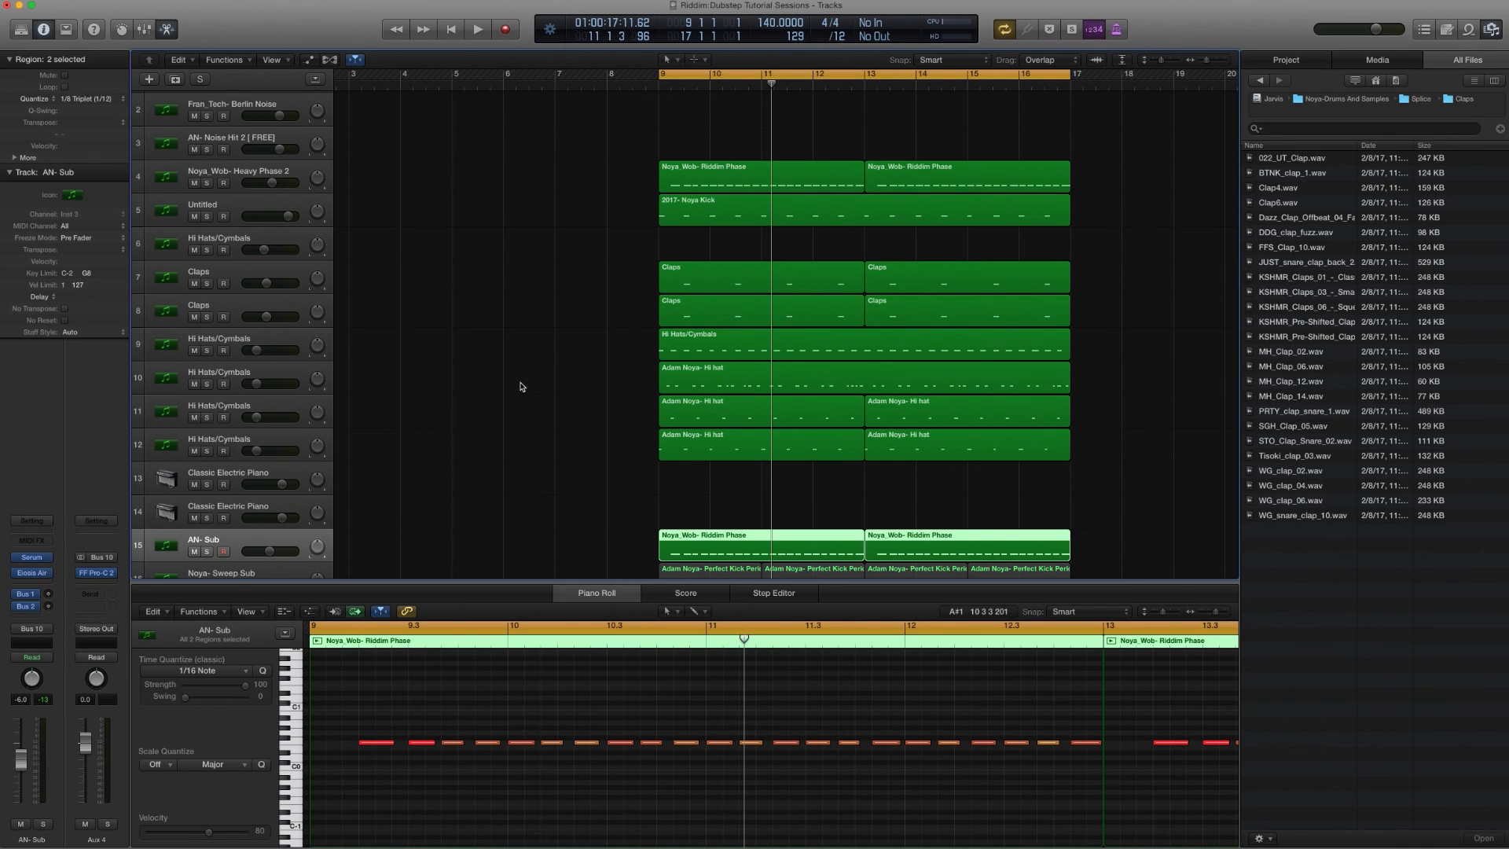
Step: Play back the full loop with drums, wobble and sub all unsoloed
scroll(522, 387, down, 1)
key(space)
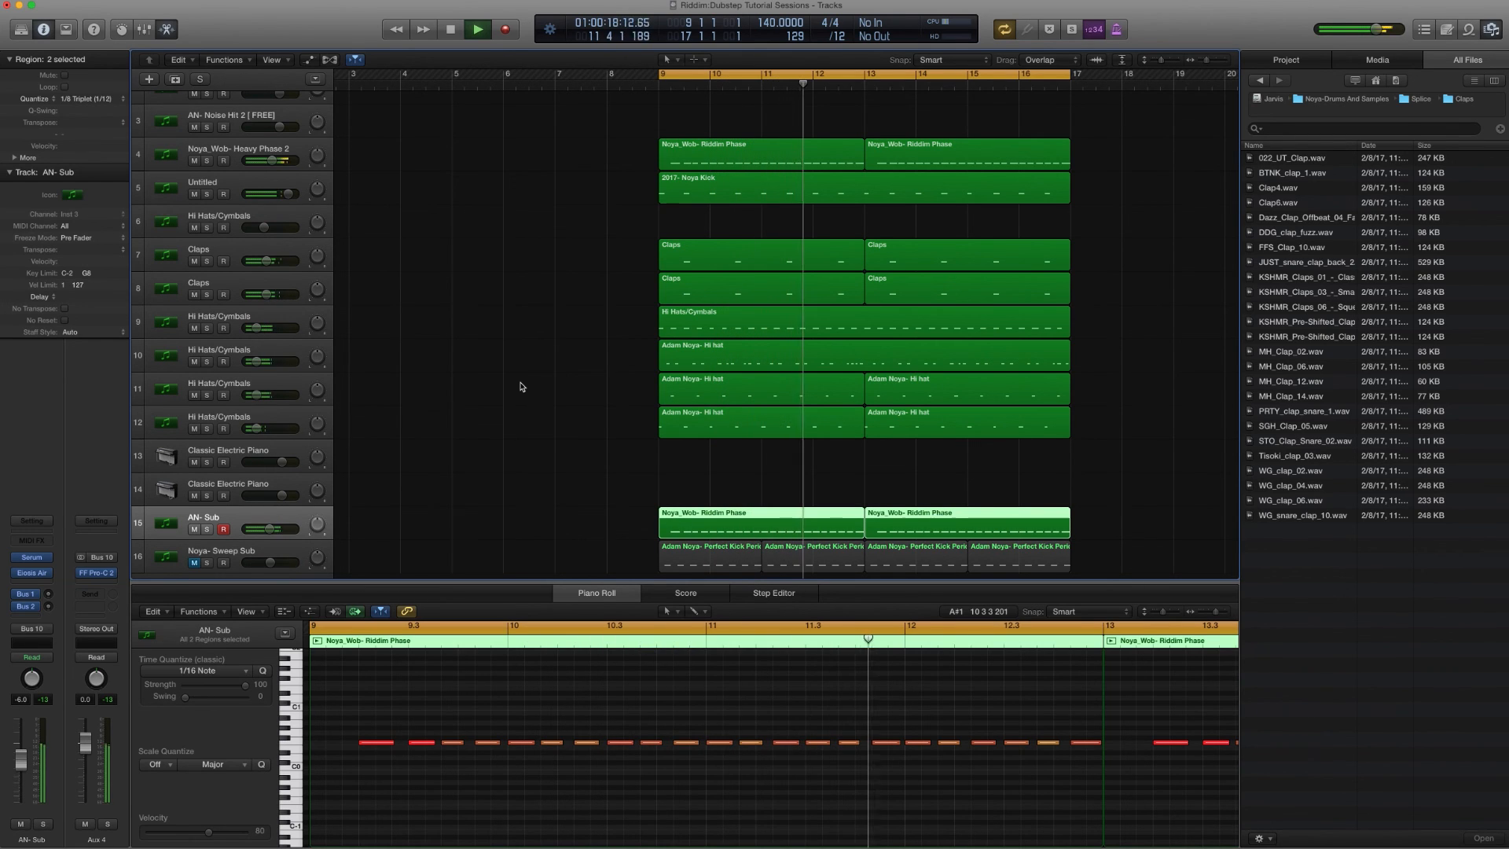
key(space)
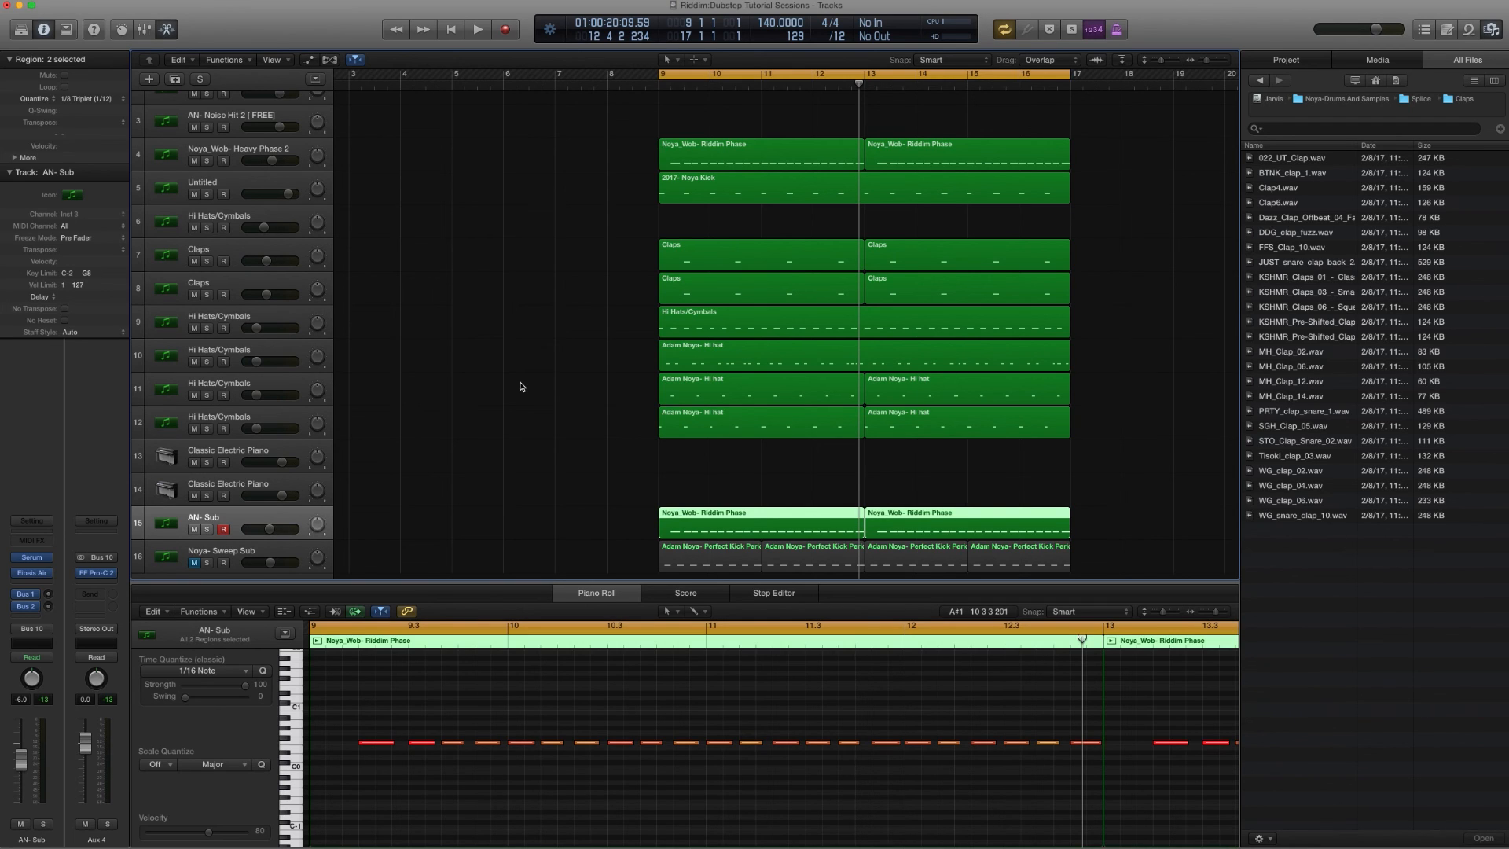
key(space)
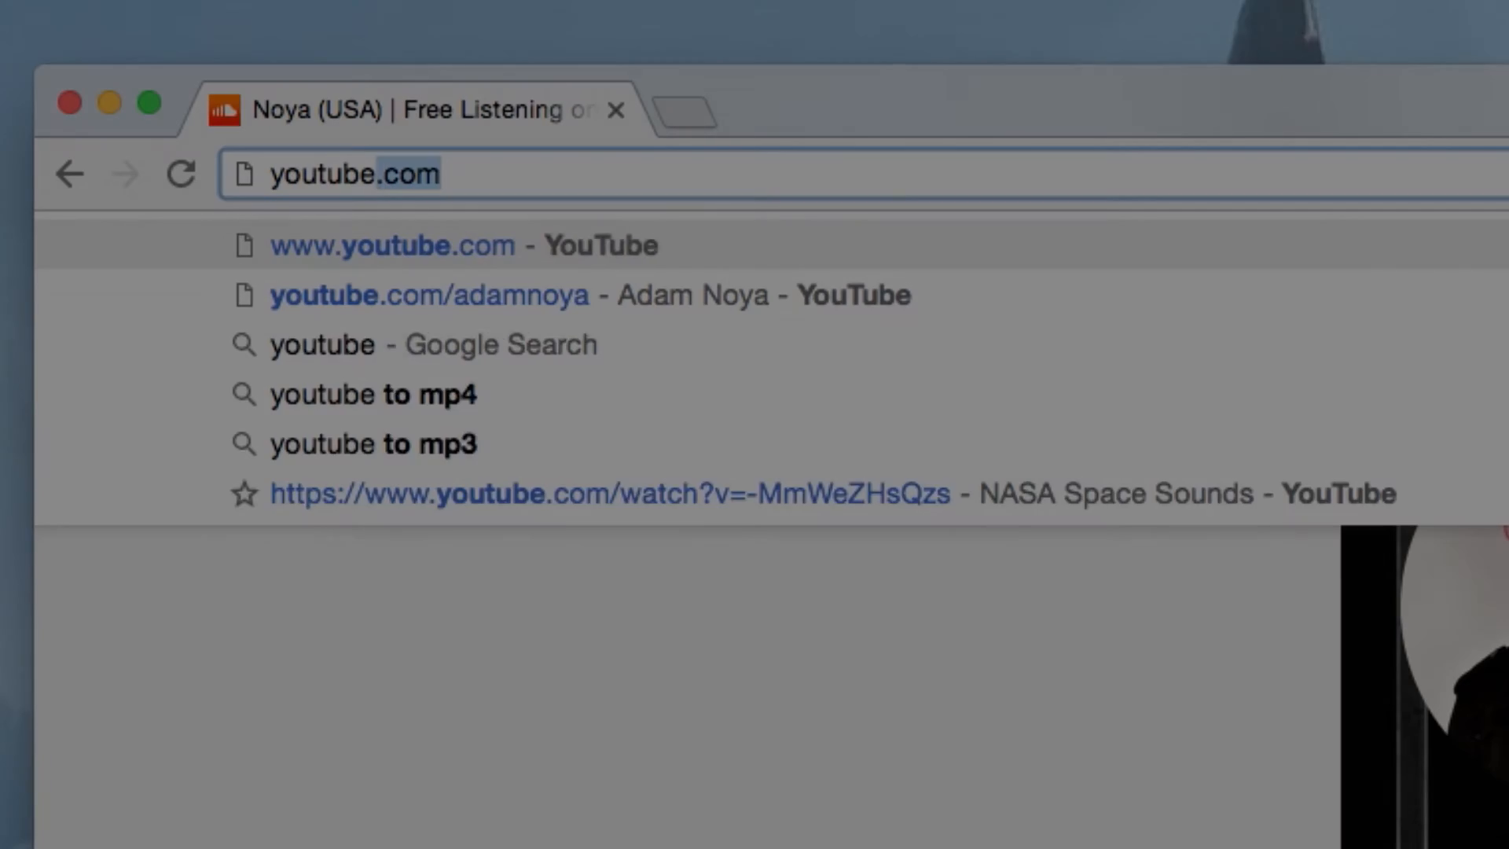
Step: Switch to the Chrome browser and enter youtube.com/ as the web address
text(.com/)
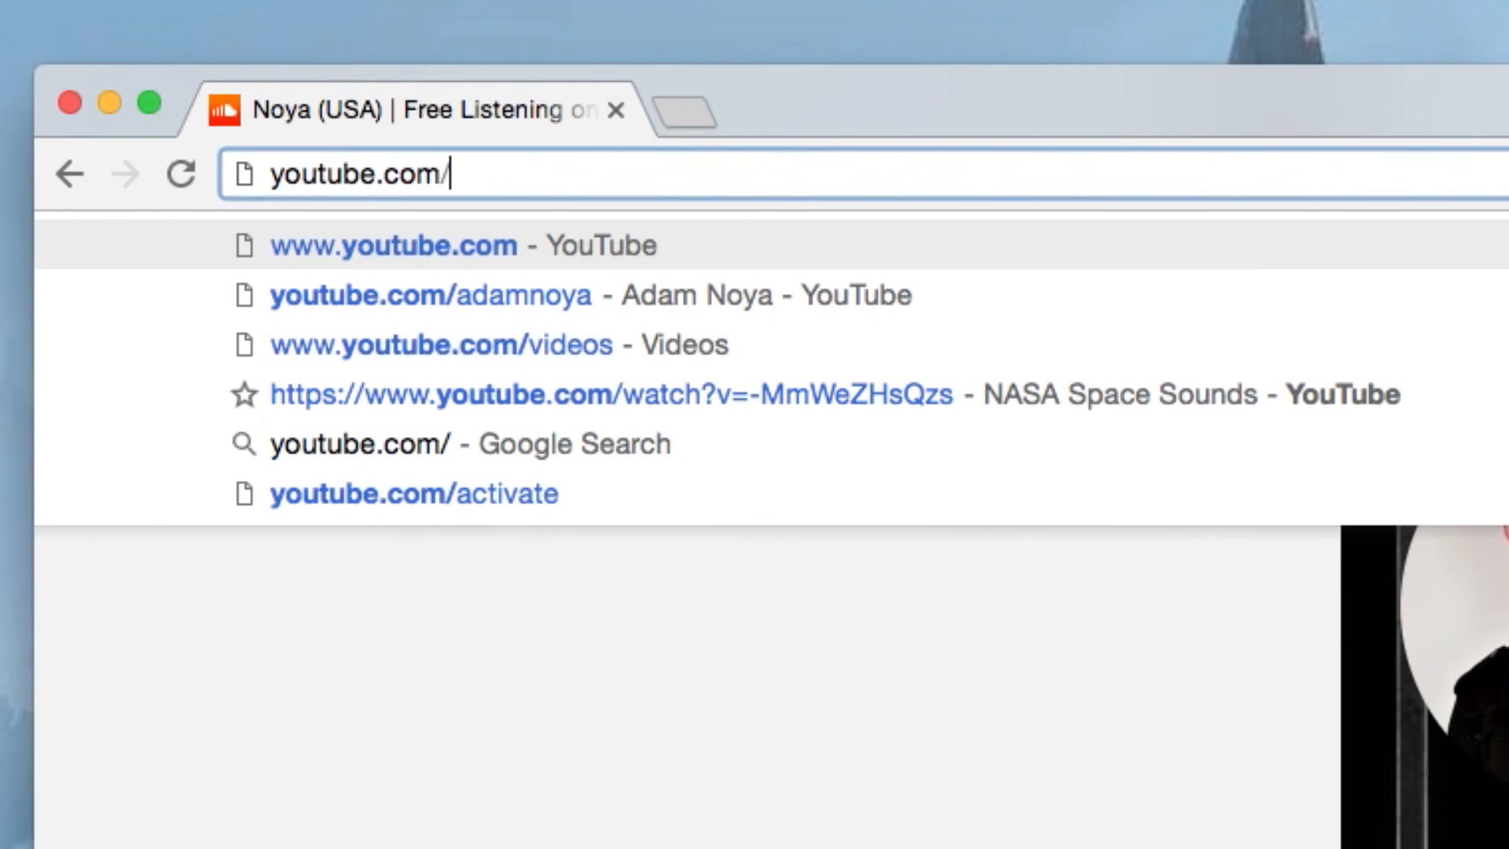